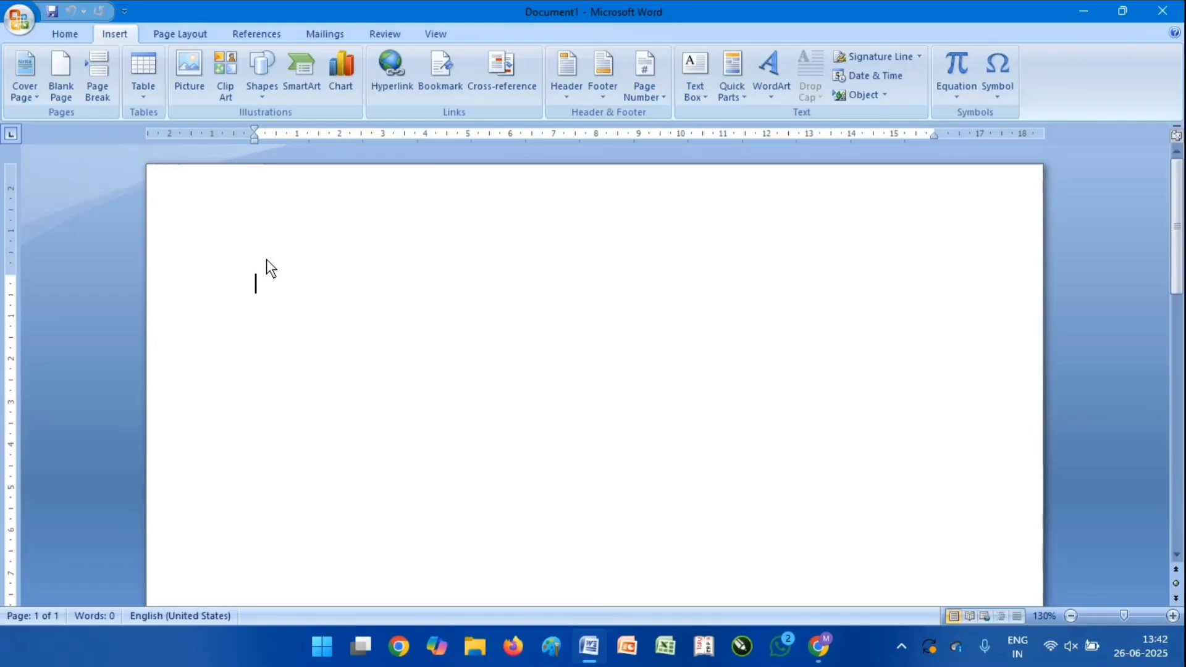
Insert the picture "Master Learning Logo - Copy (2).png" from the Master Learning folder under D Series, Zooming Cloud on drive E
click(201, 69)
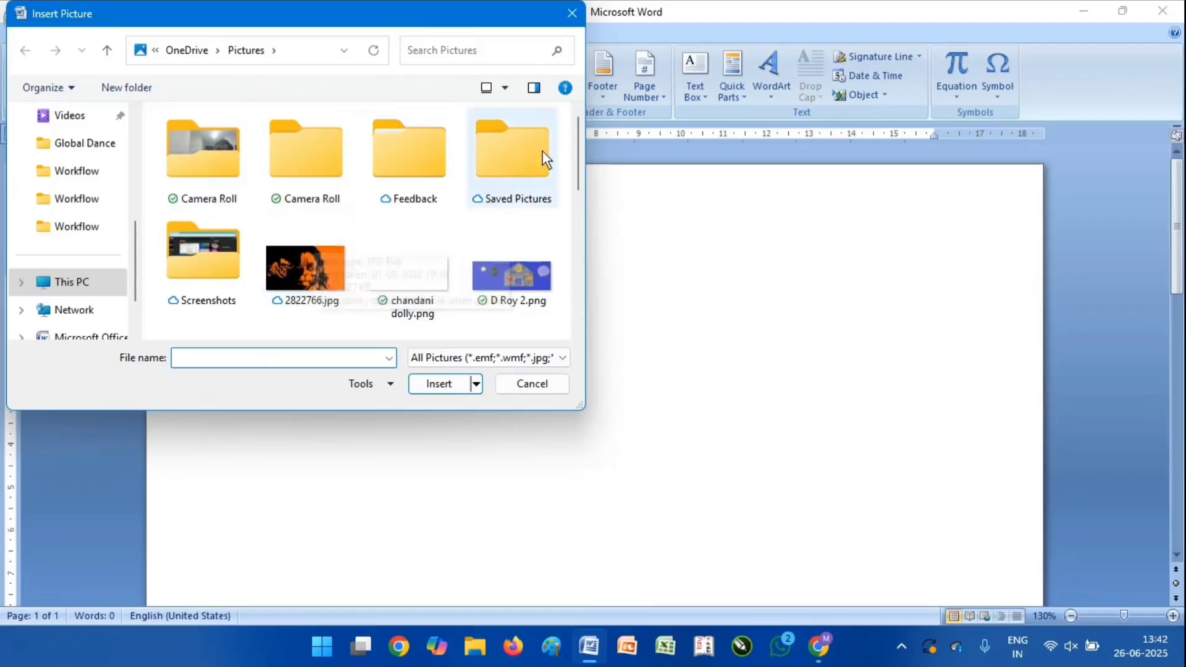
drag(580, 145, 576, 182)
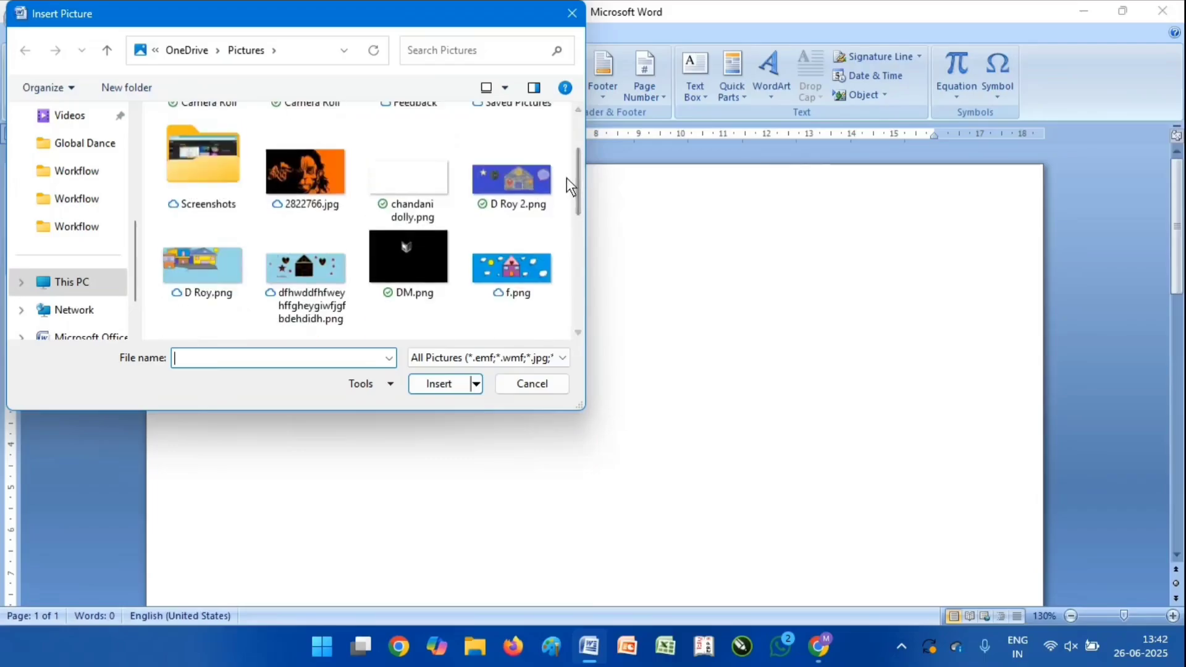
click(83, 288)
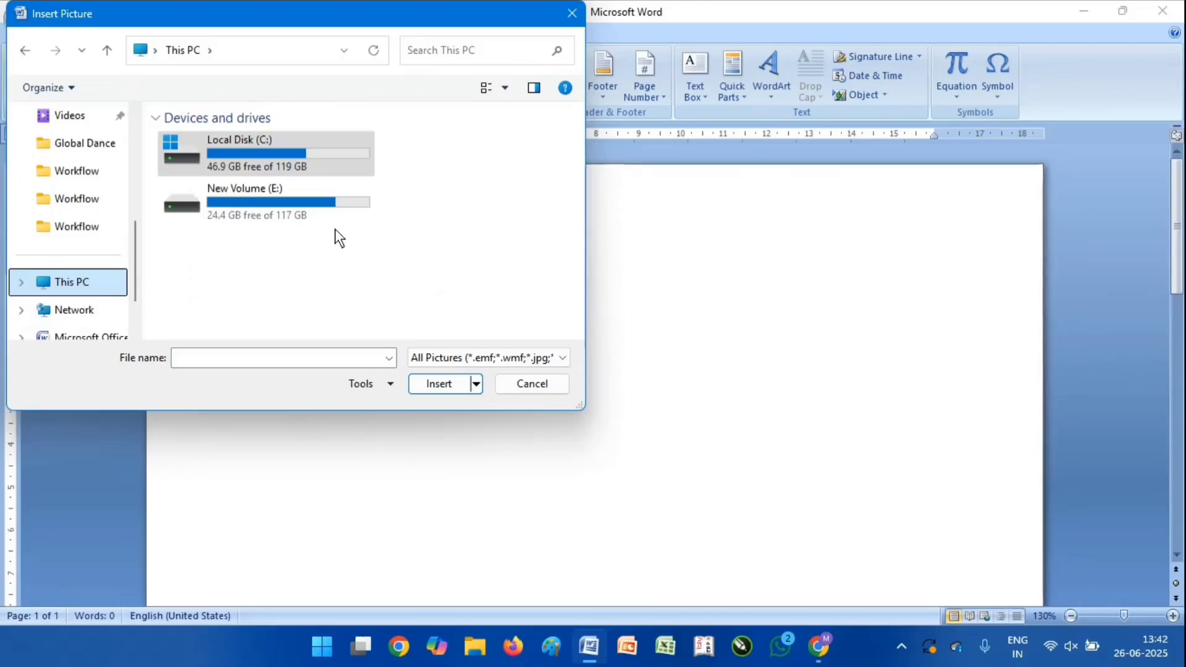
double_click(291, 195)
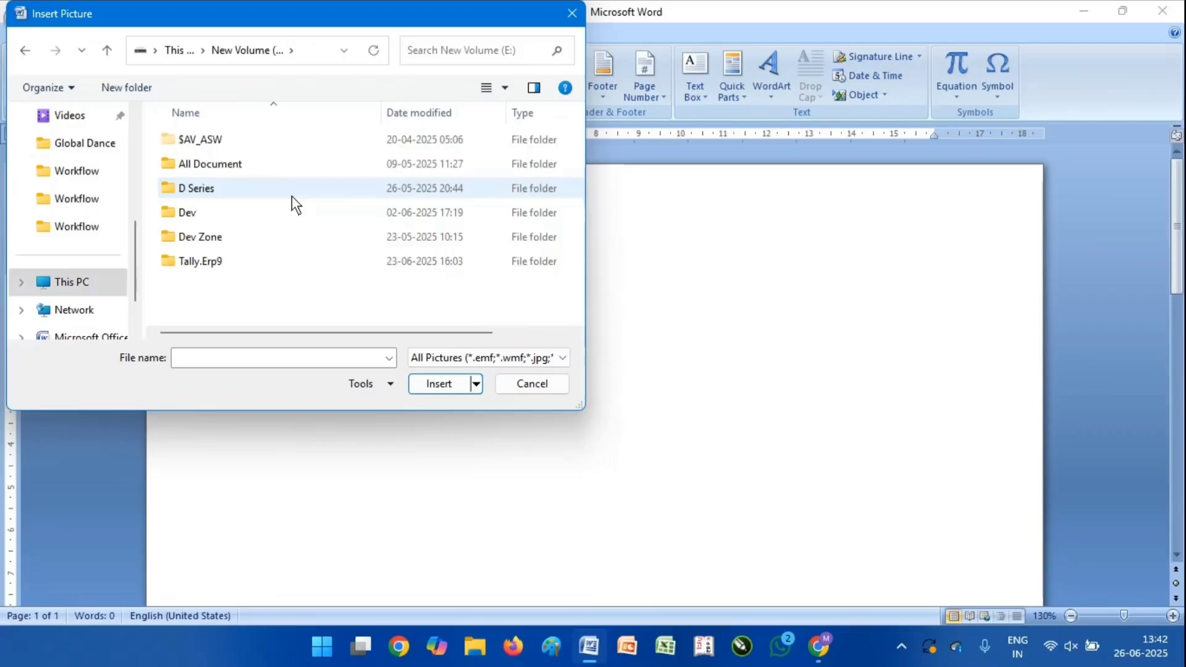
double_click(237, 197)
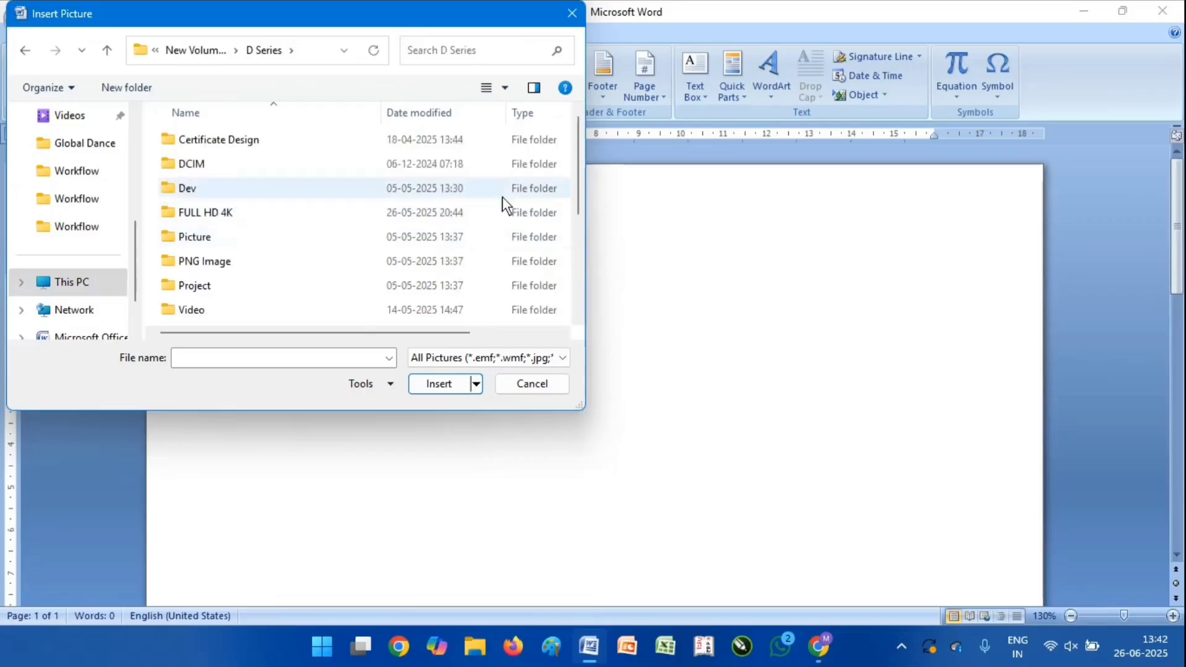
drag(577, 182, 579, 221)
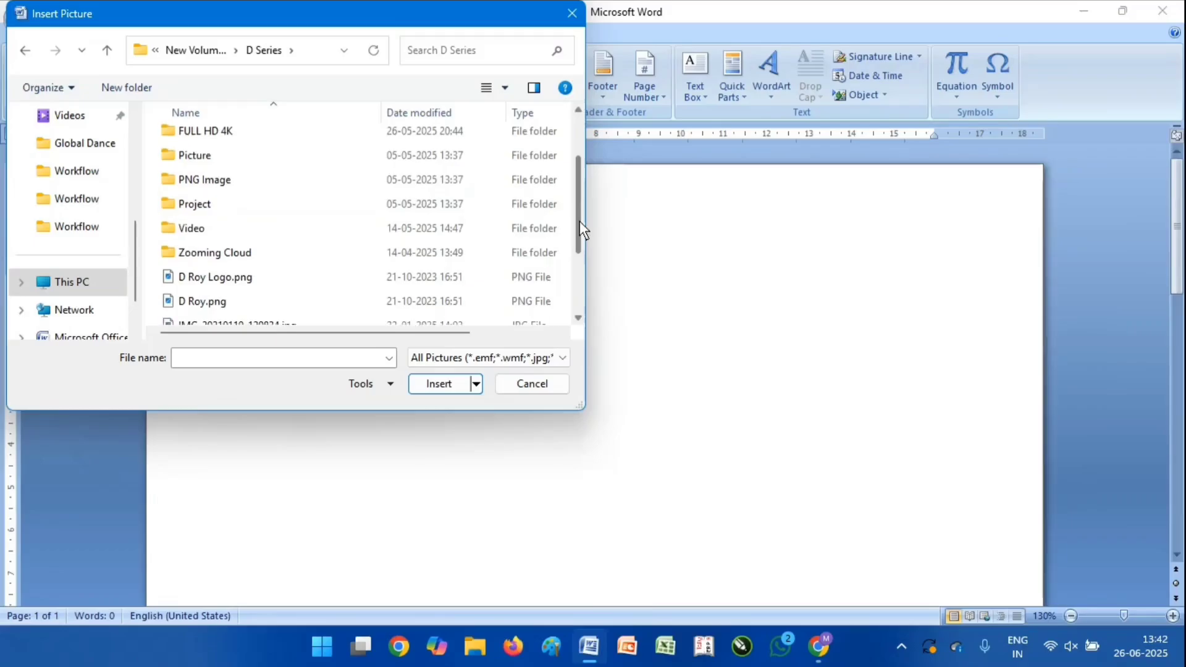
double_click(247, 251)
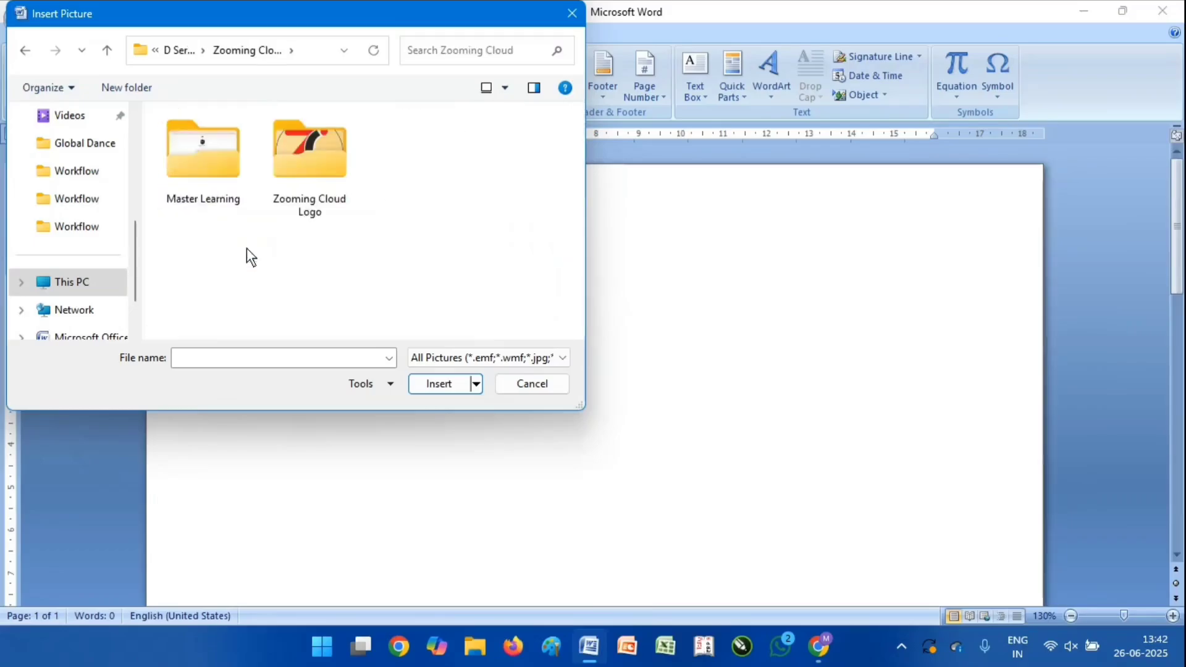
double_click(210, 155)
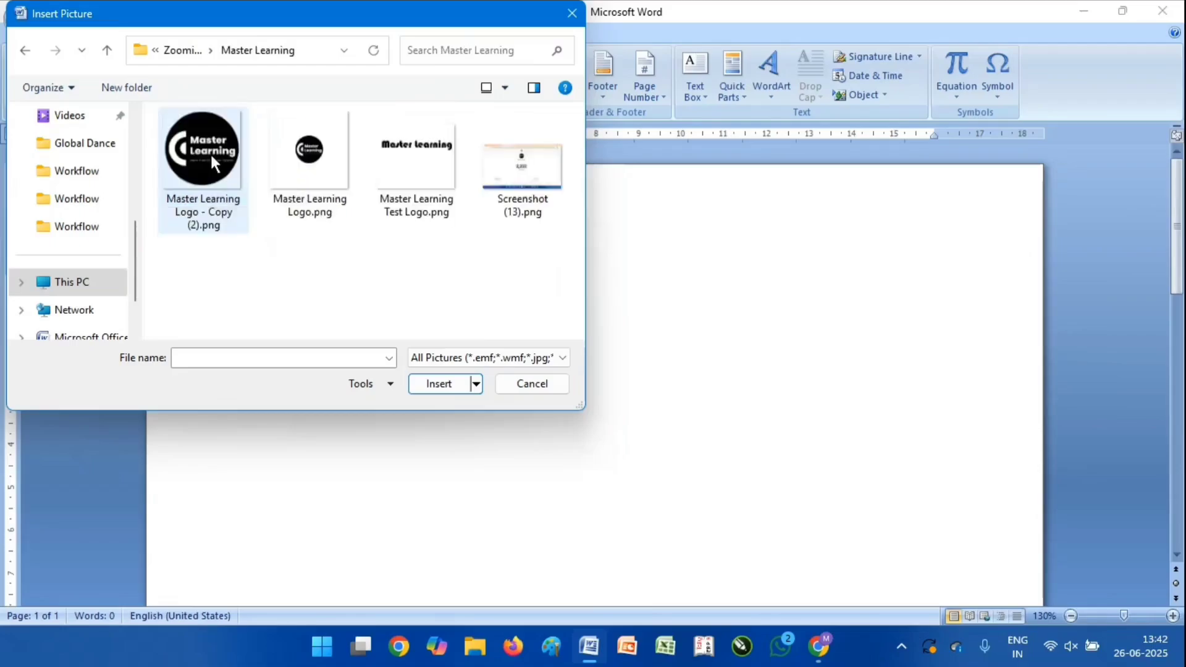
click(209, 146)
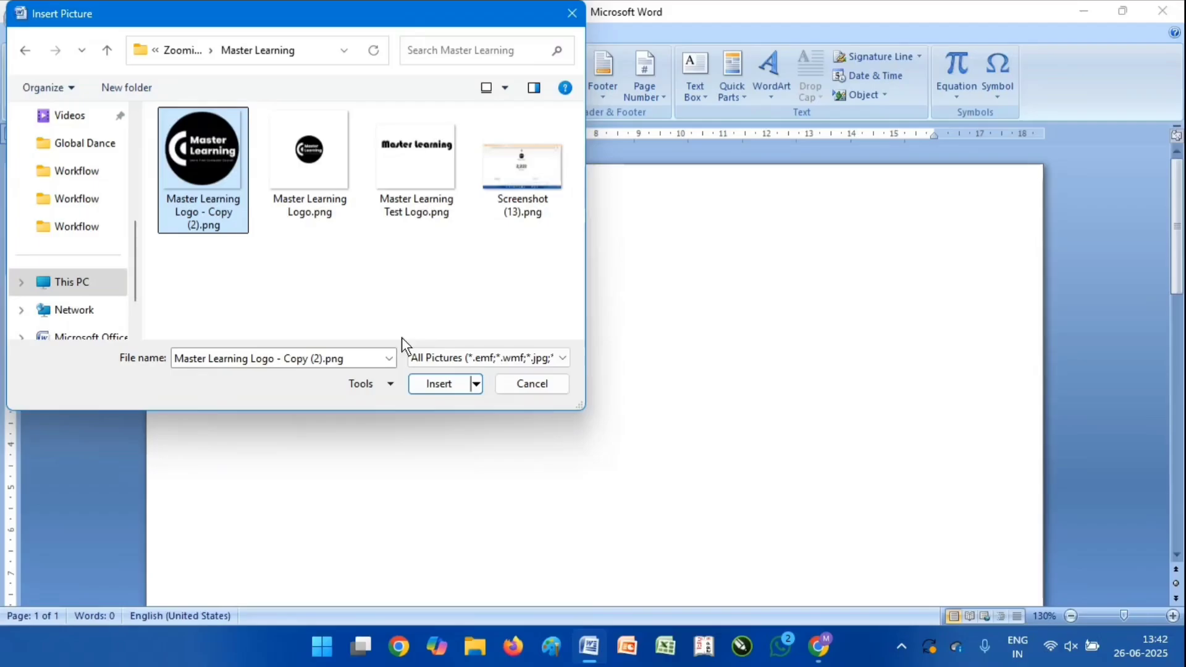
click(437, 383)
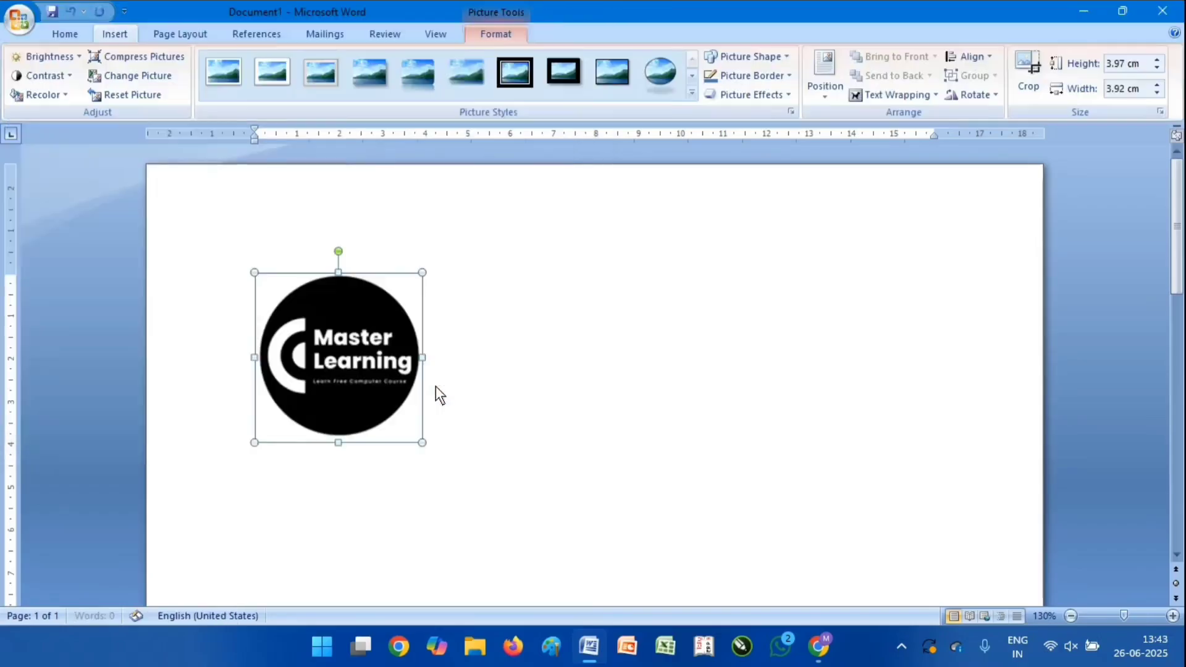
click(489, 394)
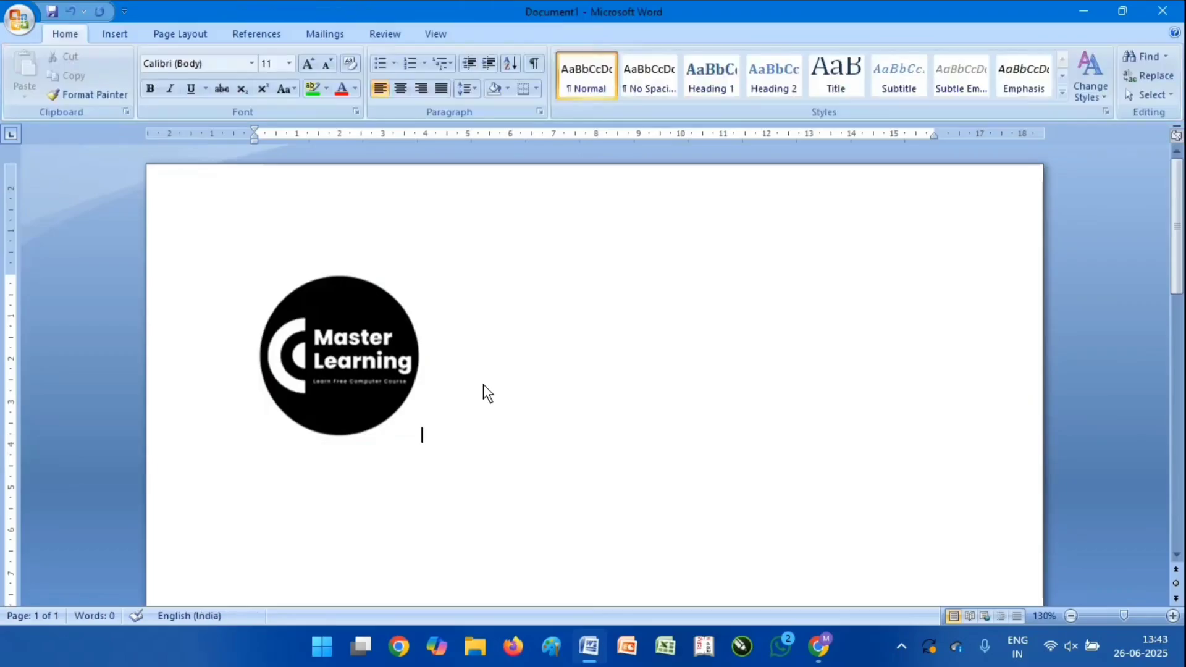
Insert the picture "GOOGLE PHOTO.png" from the Pictures folder after the Master Learning logo
click(127, 27)
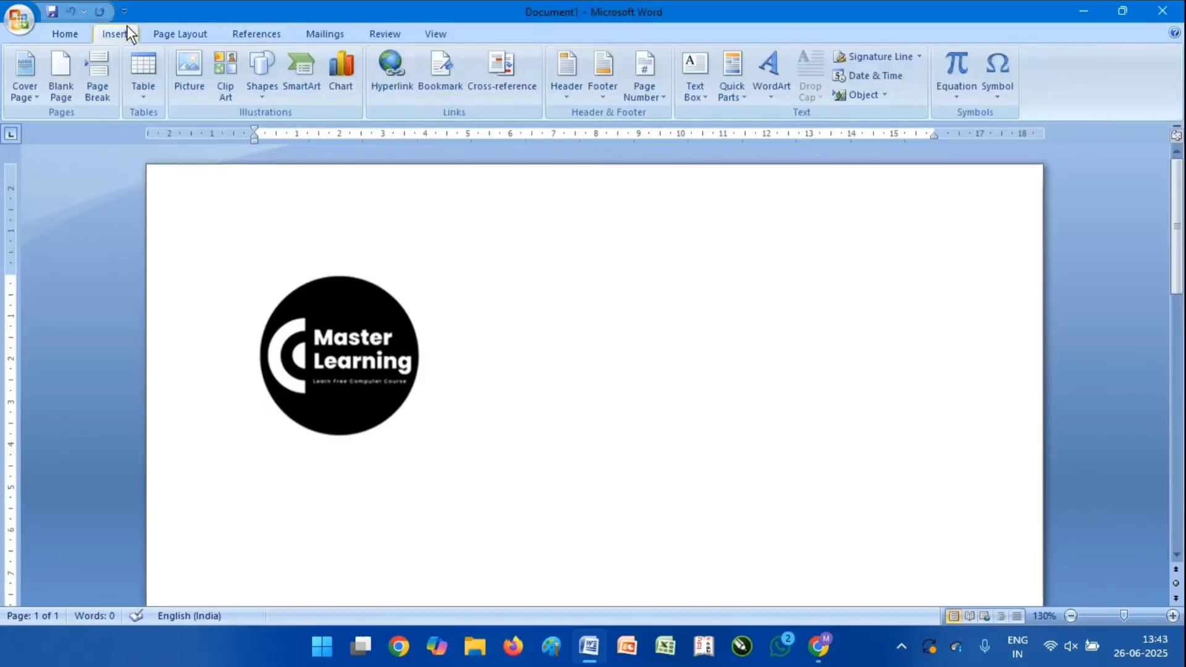
click(189, 73)
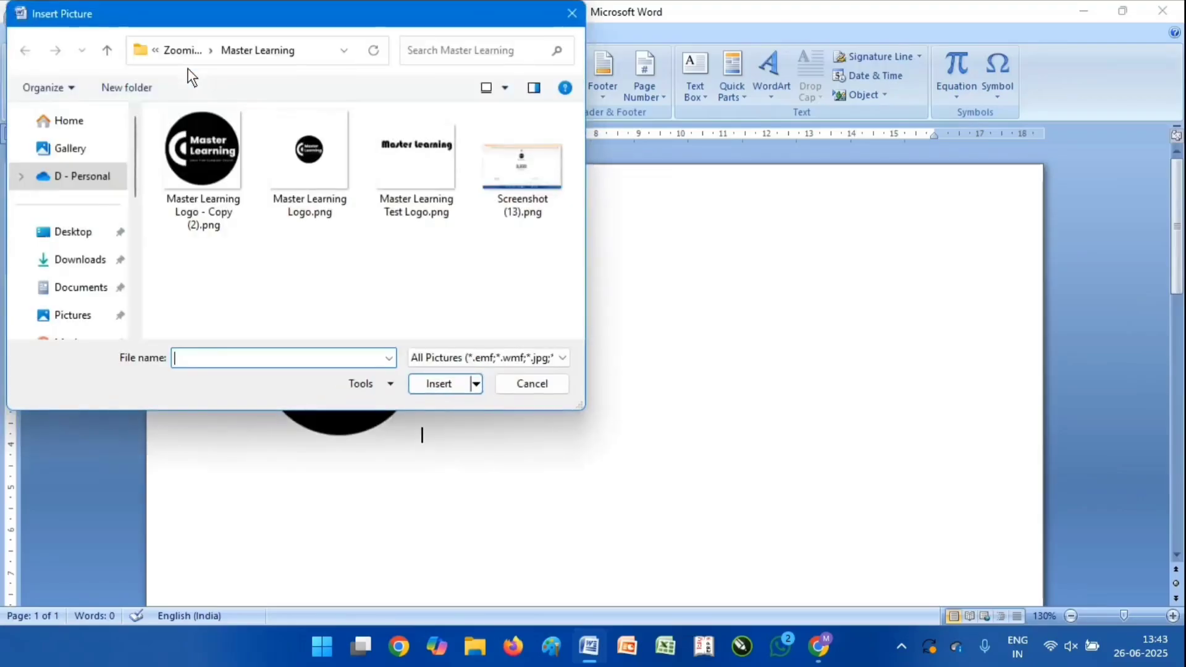
click(87, 232)
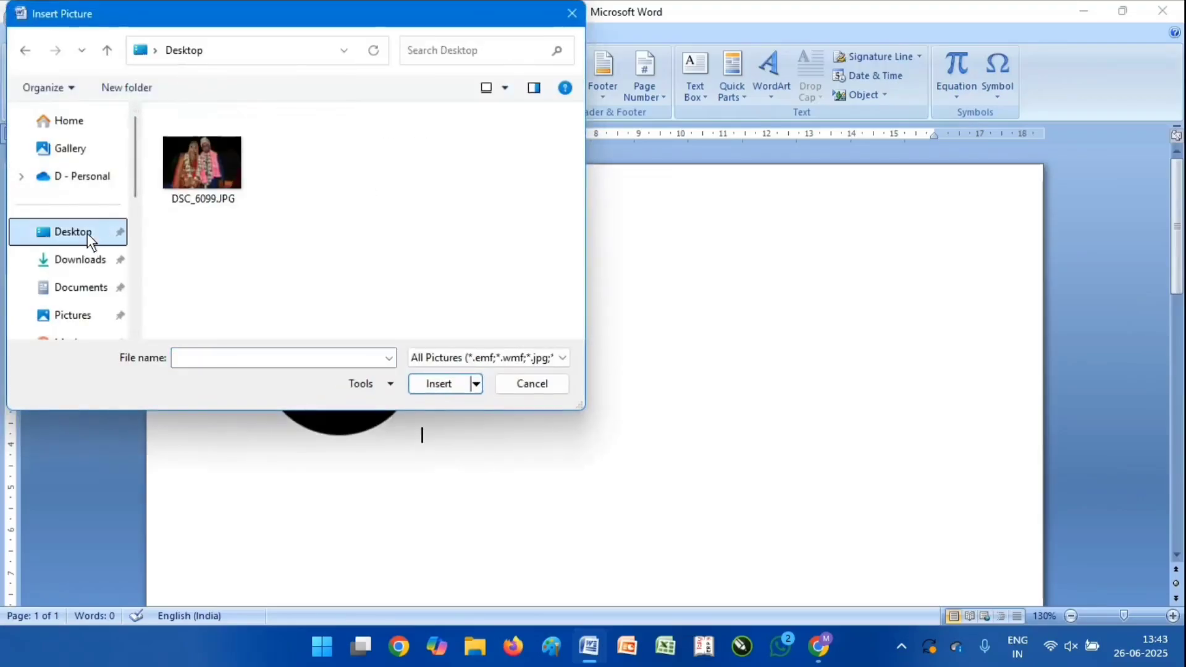
scroll(81, 228, down, 2)
click(81, 229)
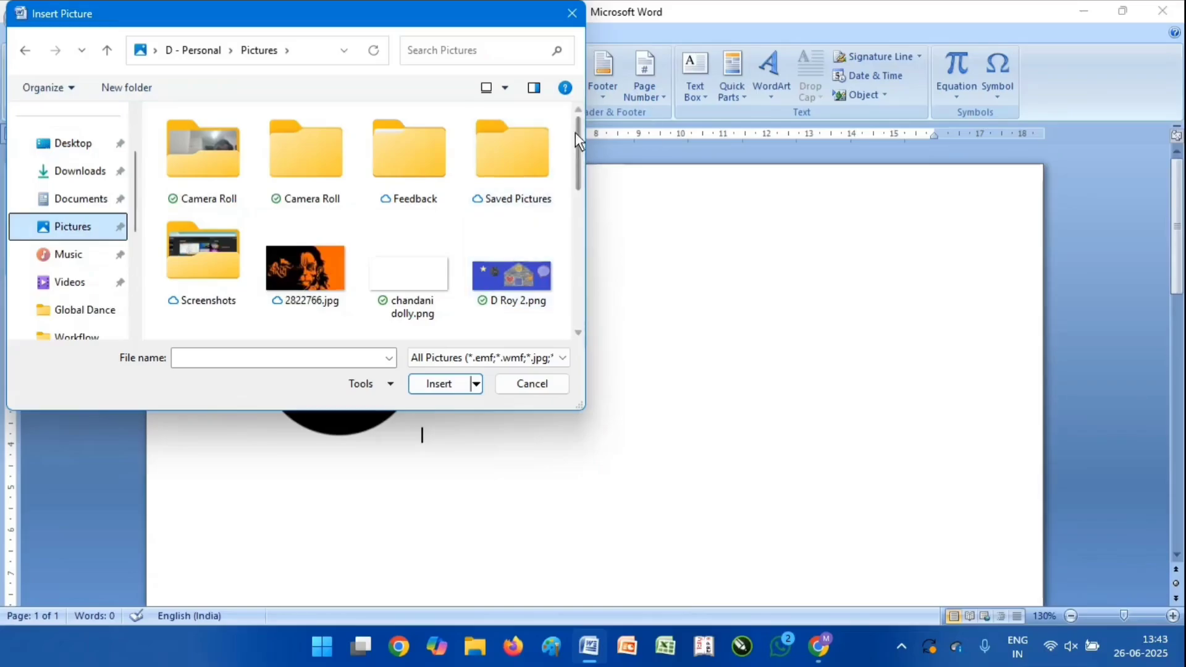
scroll(581, 160, down, 5)
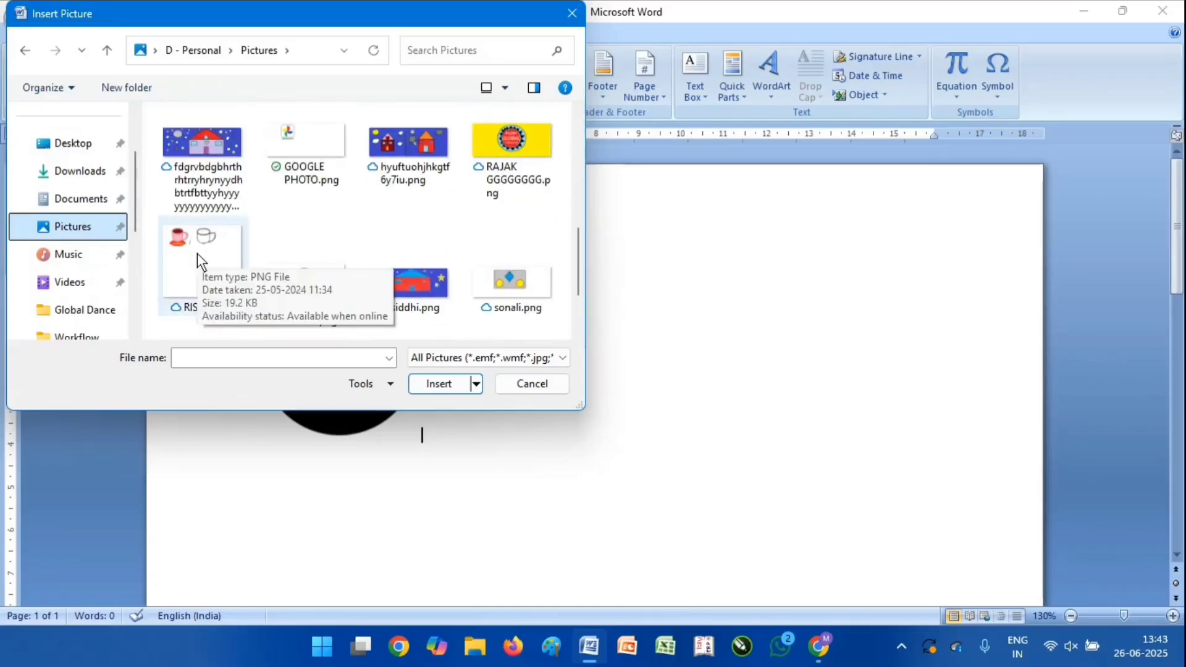
click(307, 153)
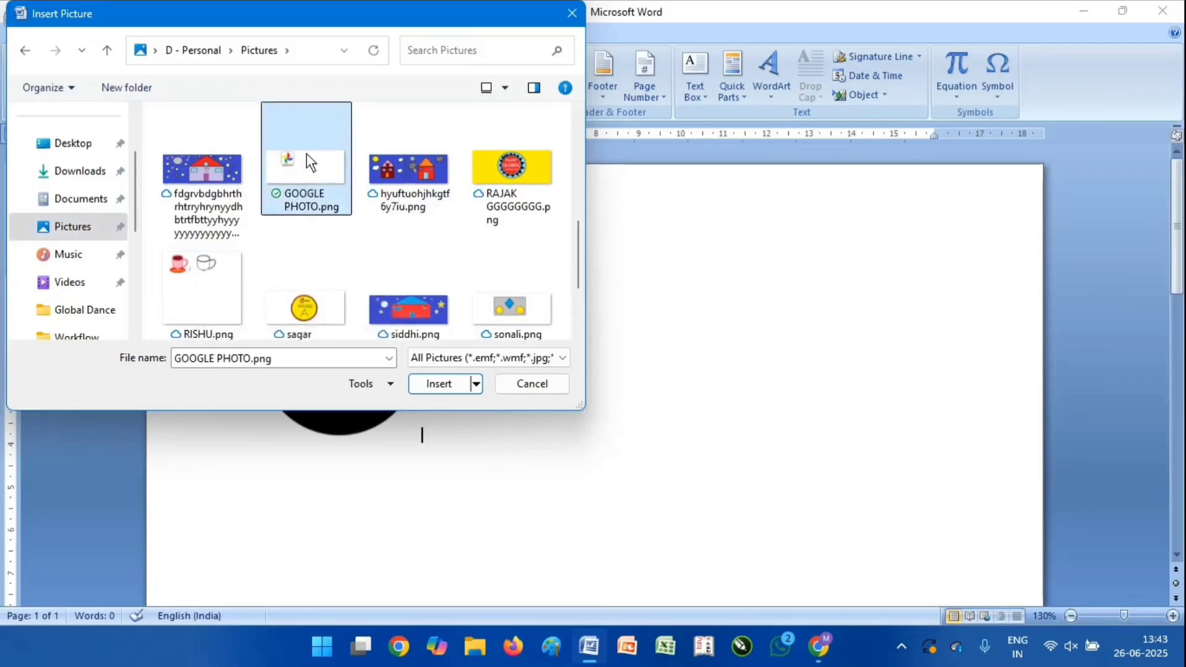
click(436, 384)
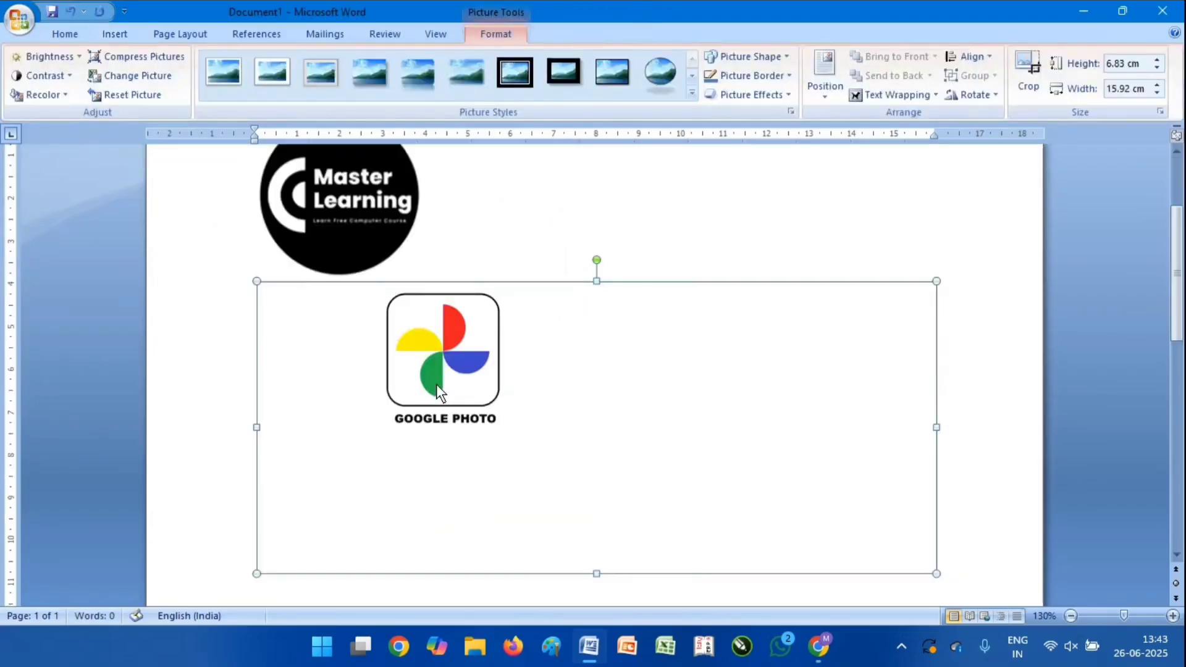
Search the clip art for "computer" and insert the beige desktop computer with speakers directly after the Master Learning logo
click(653, 254)
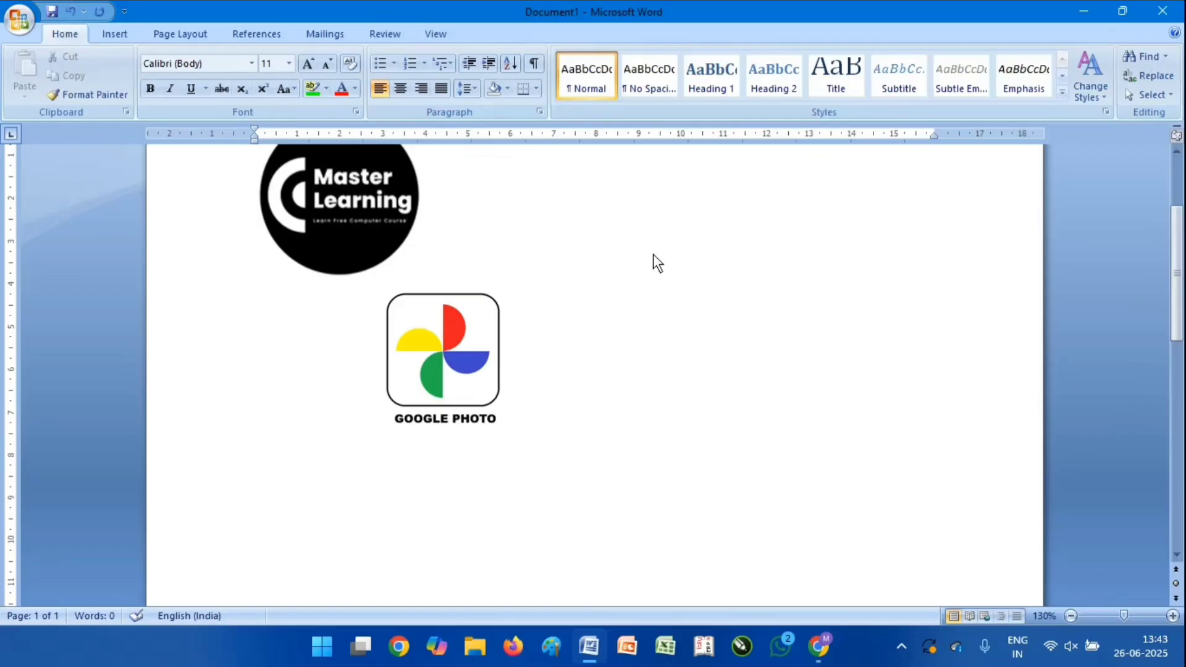
click(116, 32)
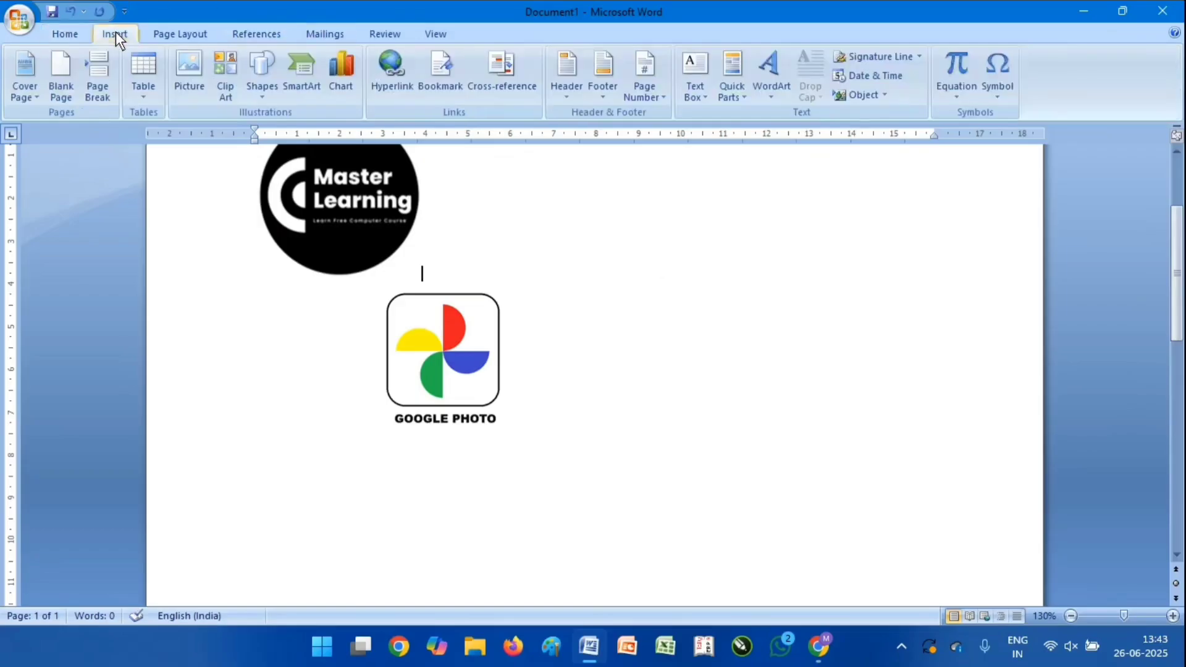
click(229, 84)
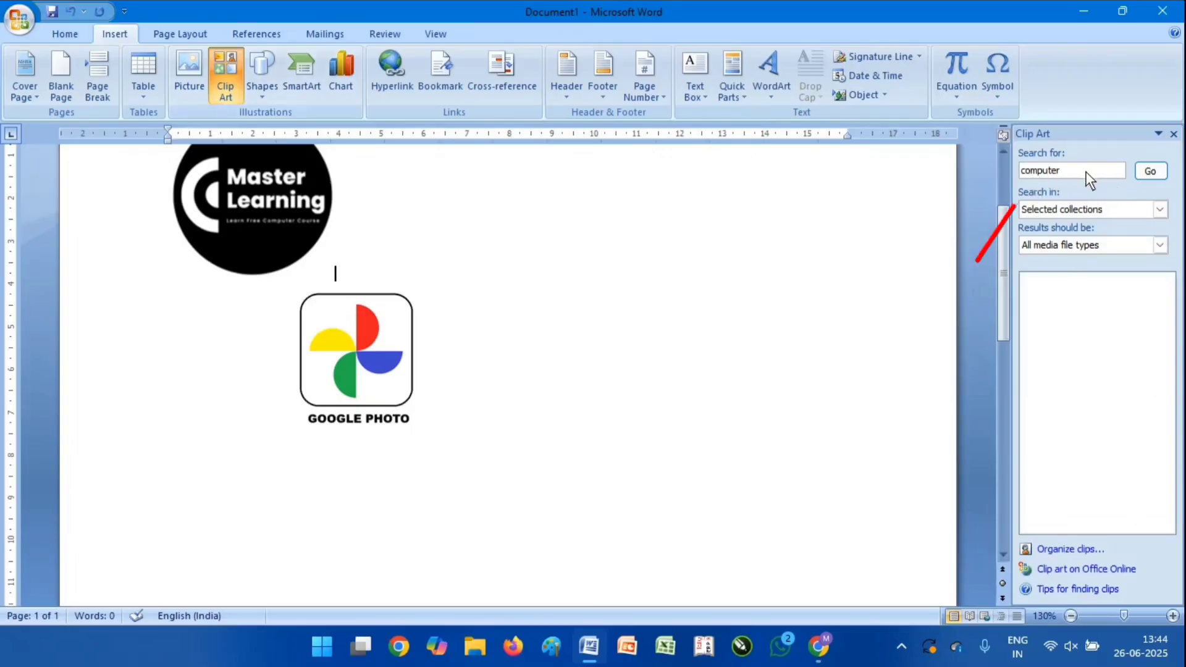
drag(1085, 172, 998, 169)
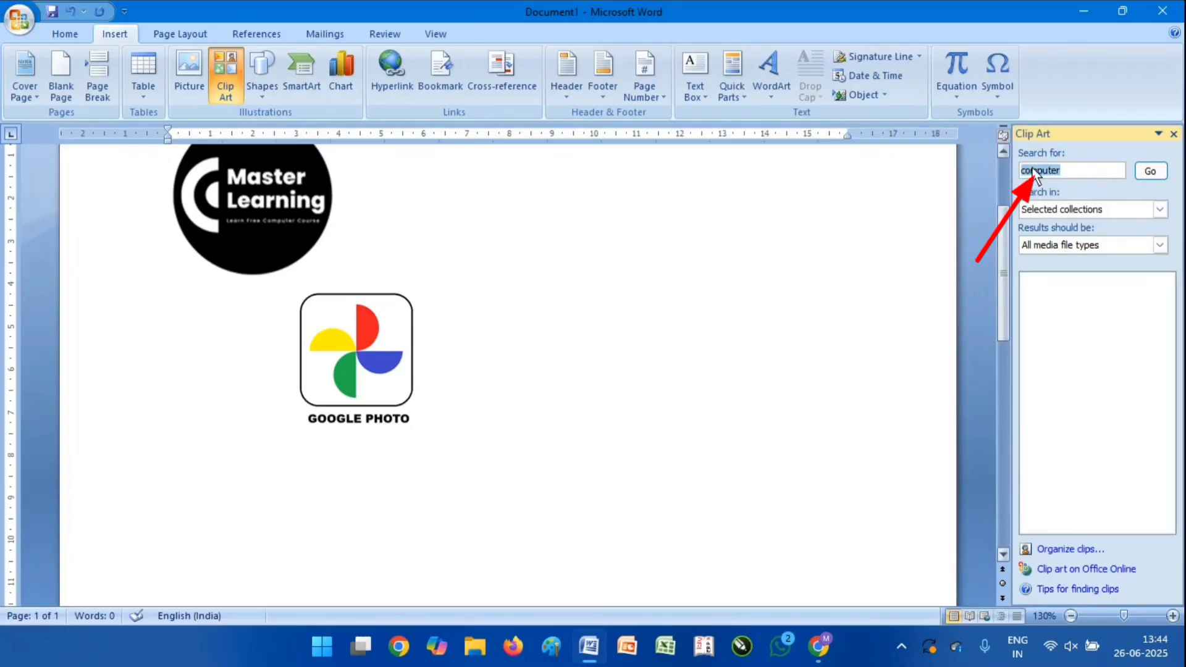
click(1149, 173)
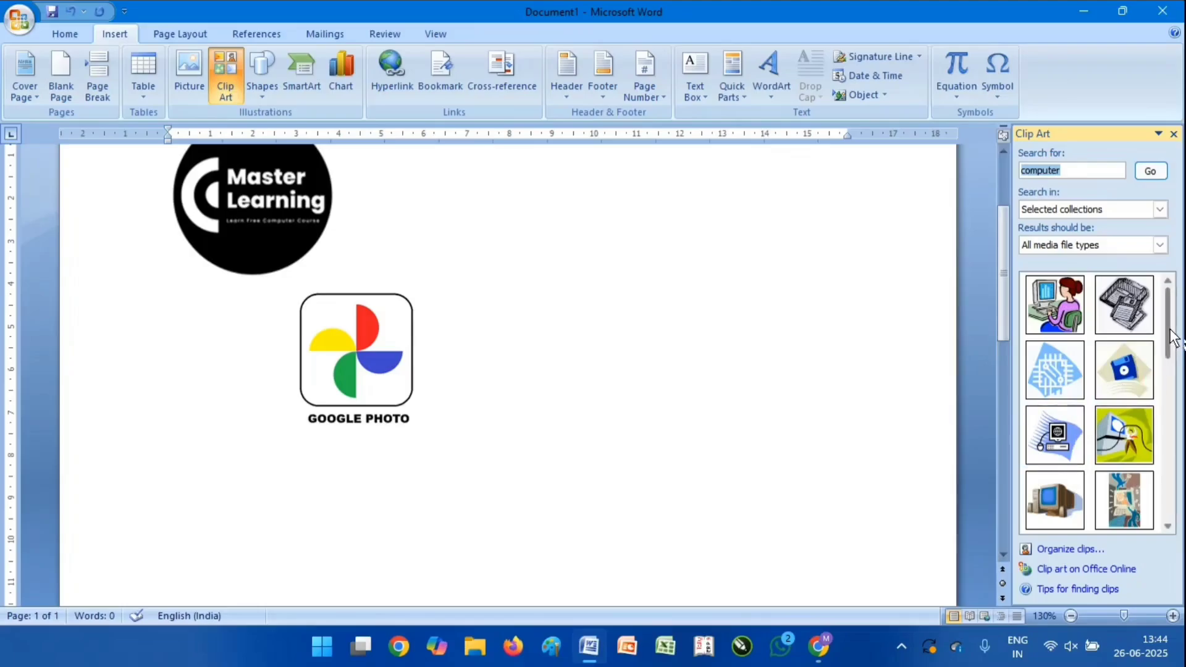
drag(1174, 339, 1173, 368)
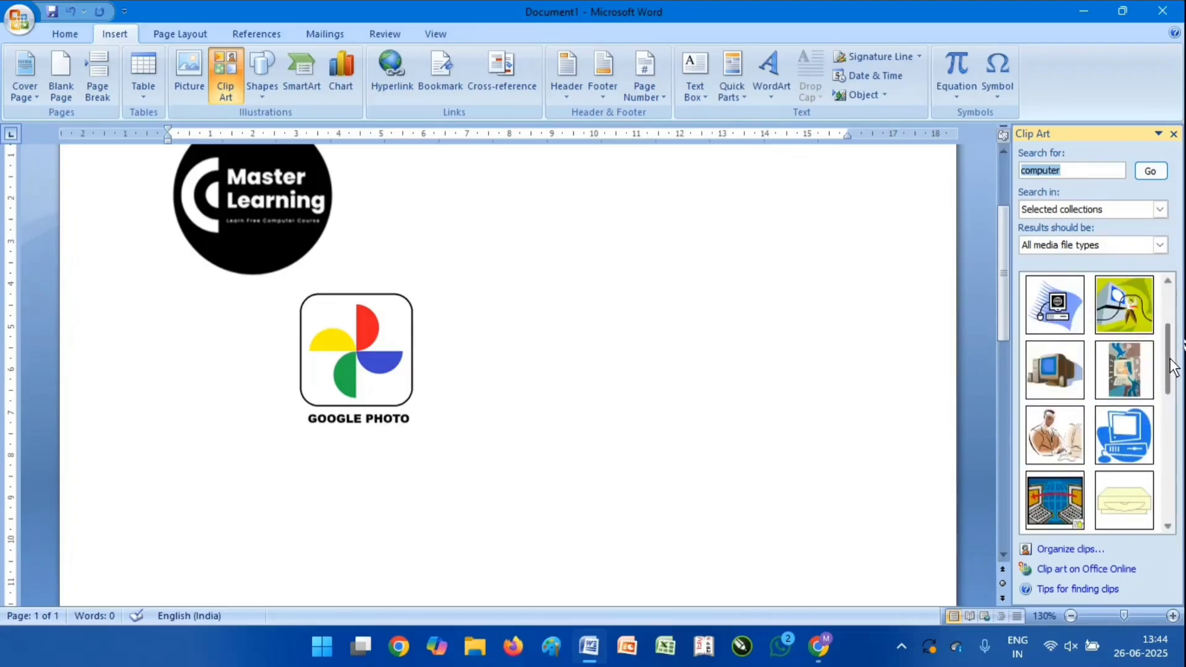
click(1062, 364)
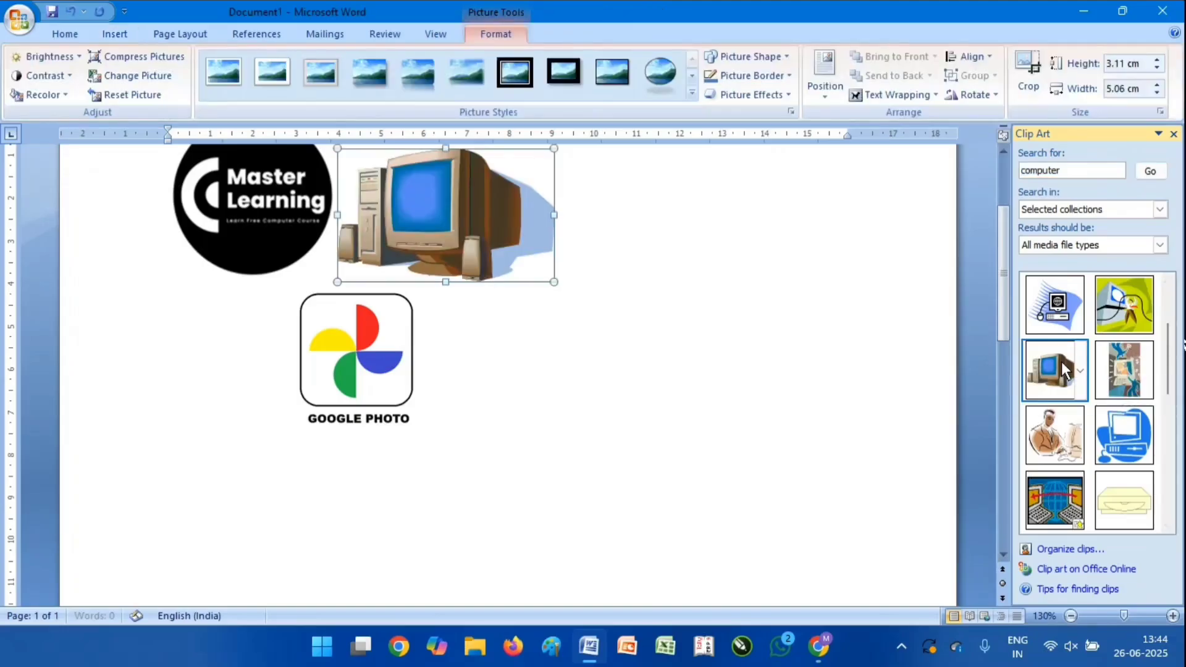
click(585, 258)
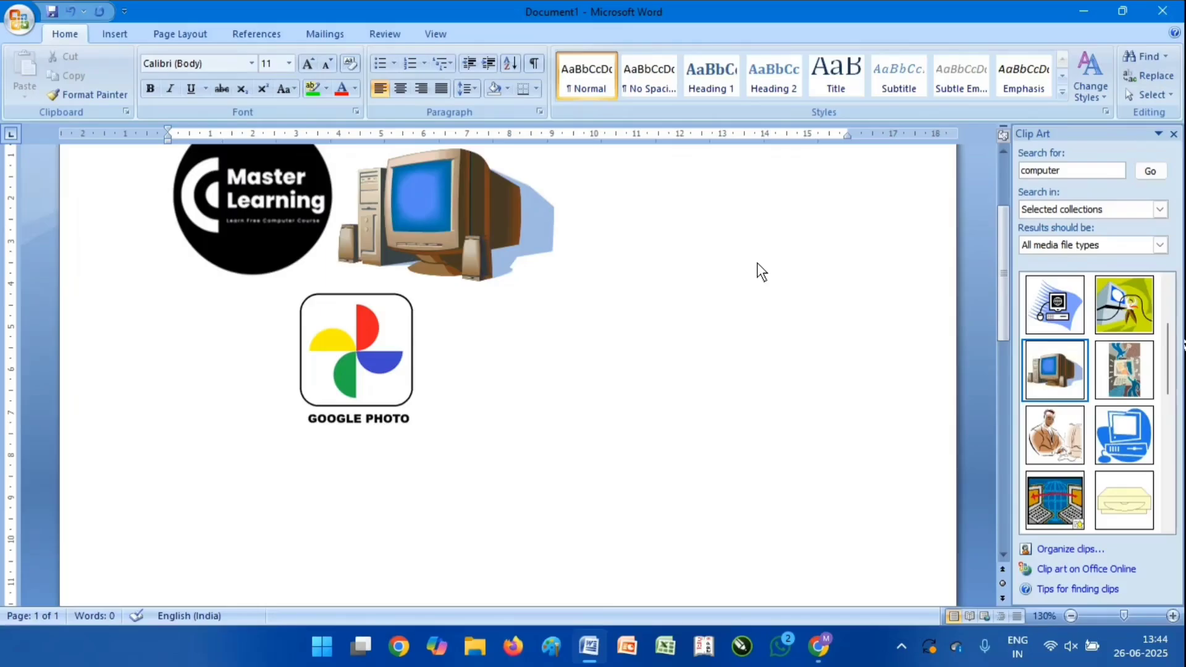
Browse the whole clip art collection using an empty search term, and close the clip art search
click(1087, 173)
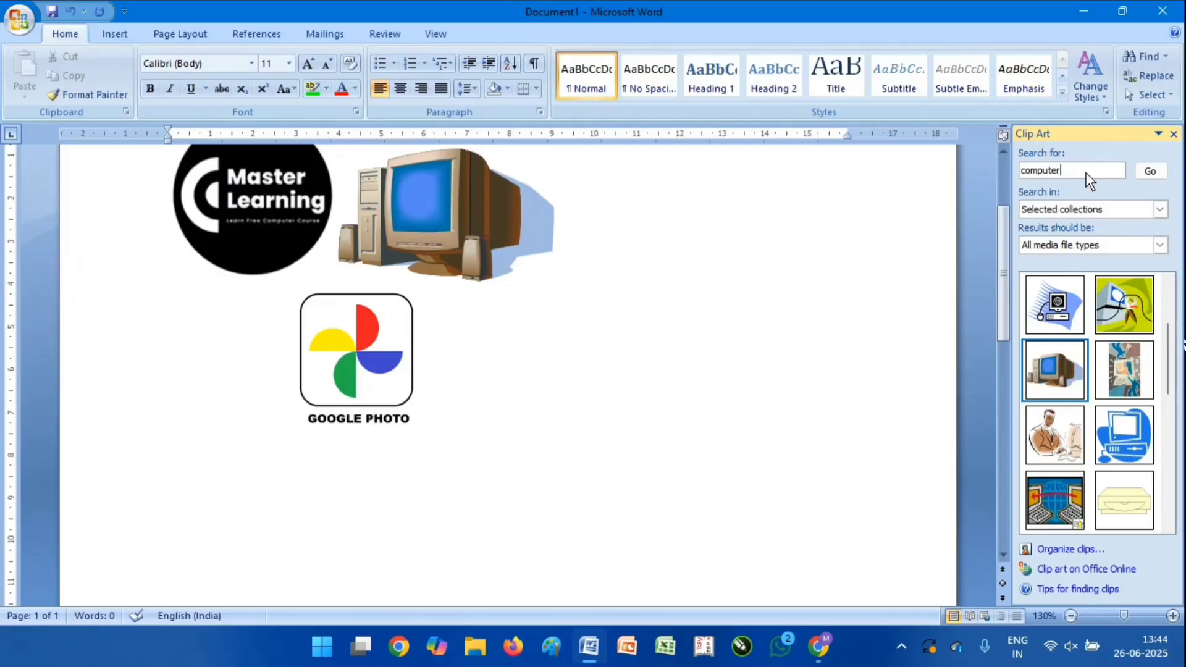
double_click(1086, 173)
key(BackSpace)
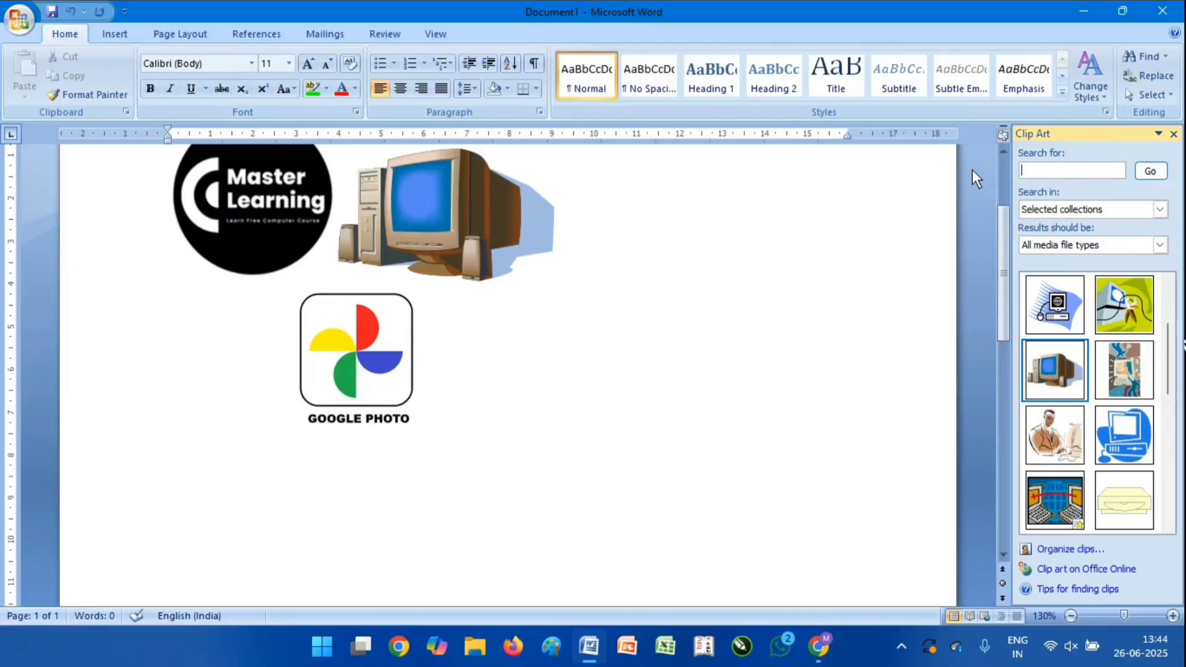
click(1161, 171)
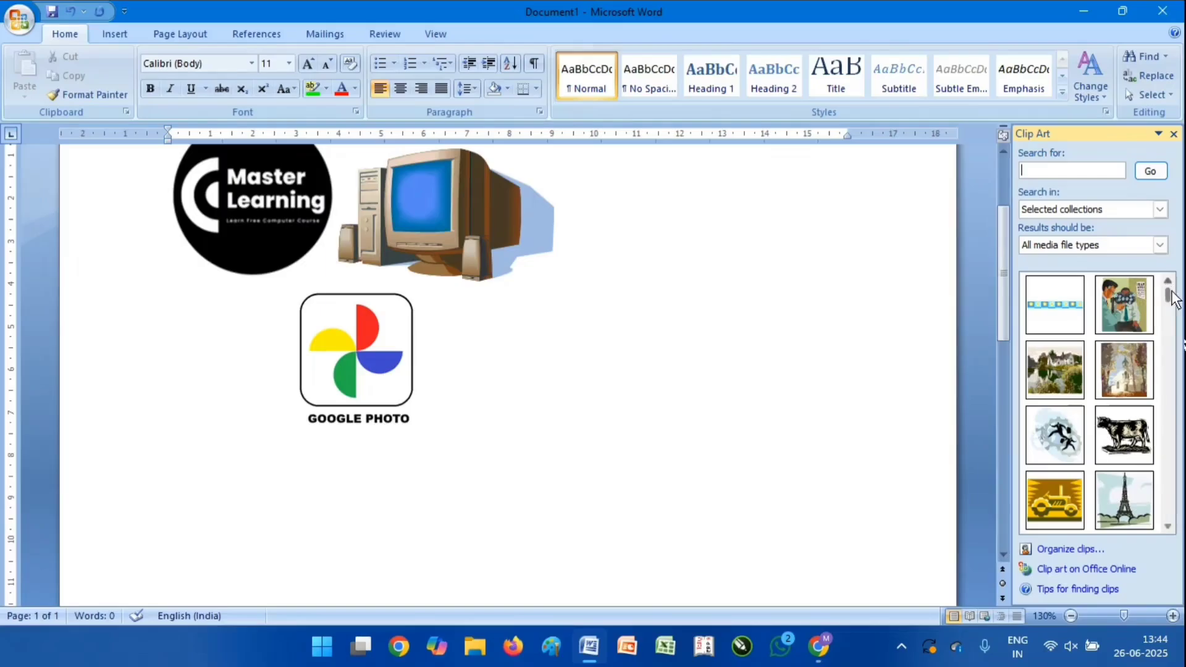
drag(1171, 301, 1158, 455)
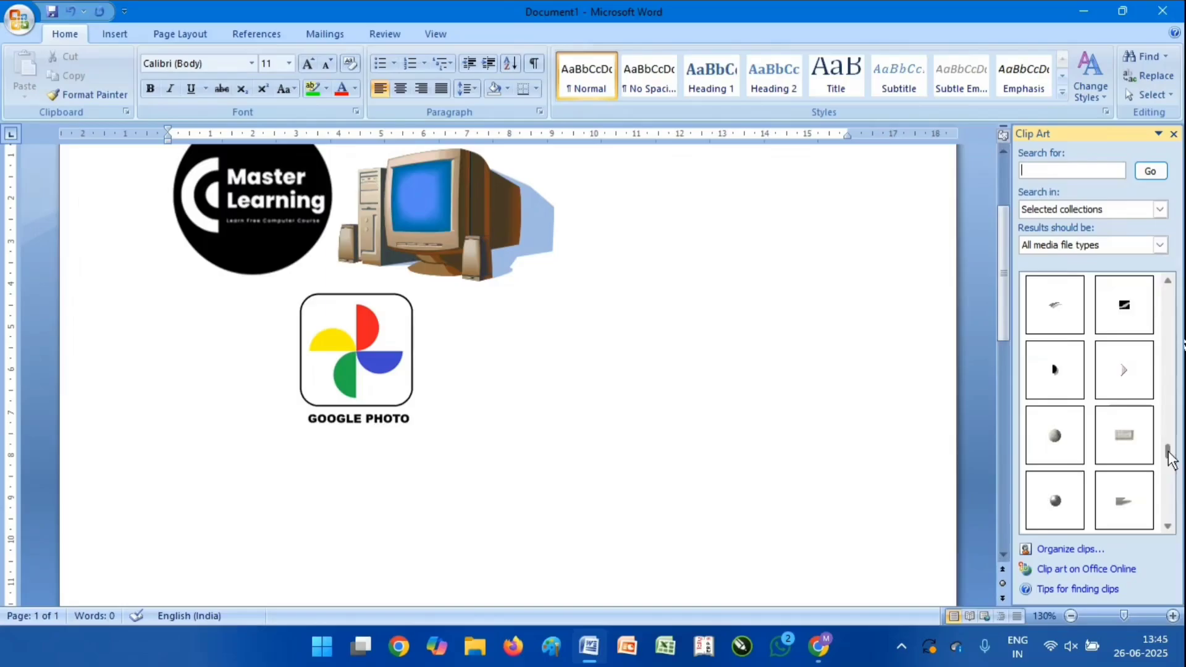
drag(1168, 451, 1167, 291)
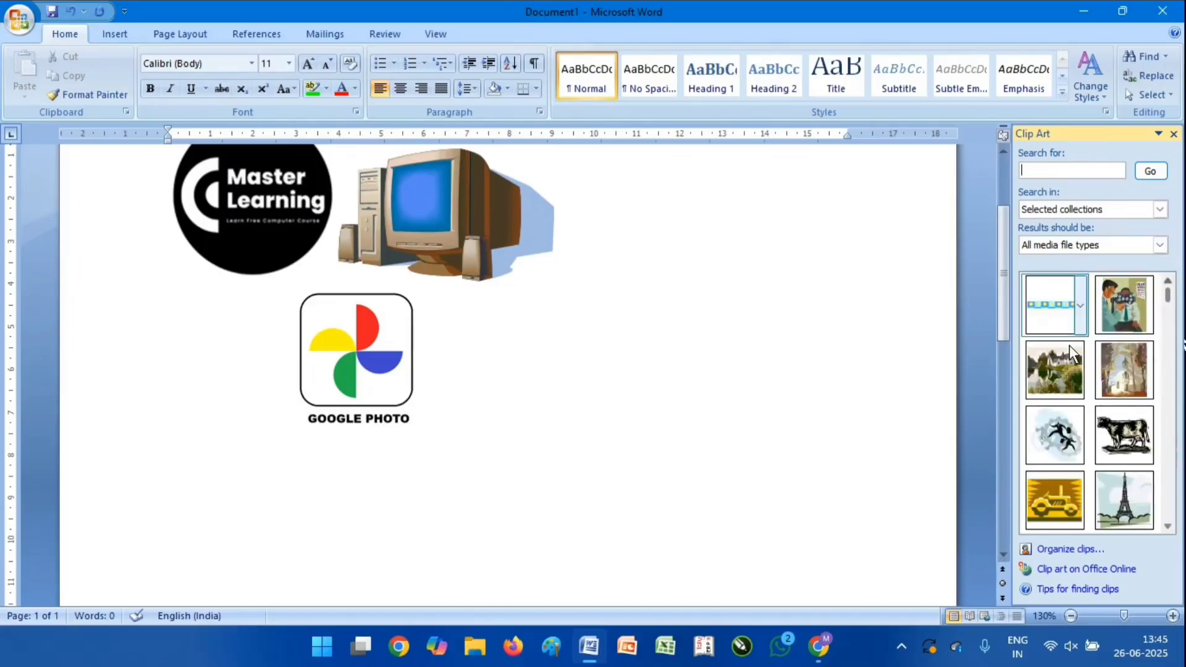
click(1173, 135)
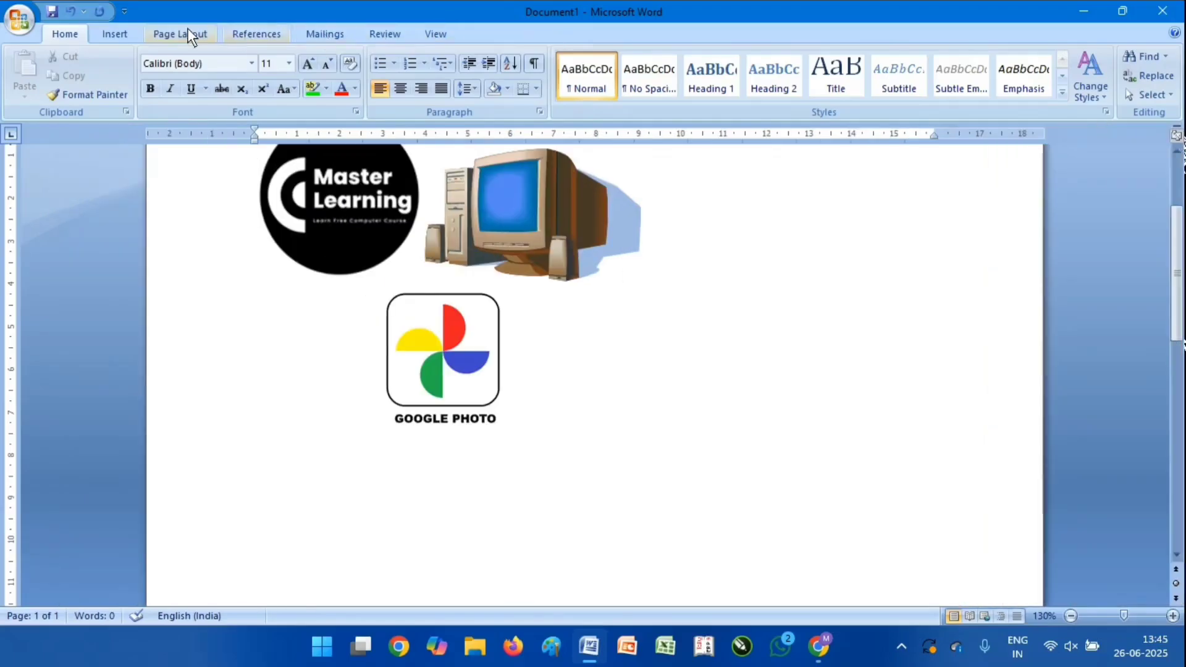
Draw a nearly horizontal straight line about 7.7 cm long in the blank area beside the Google Photo picture
click(113, 34)
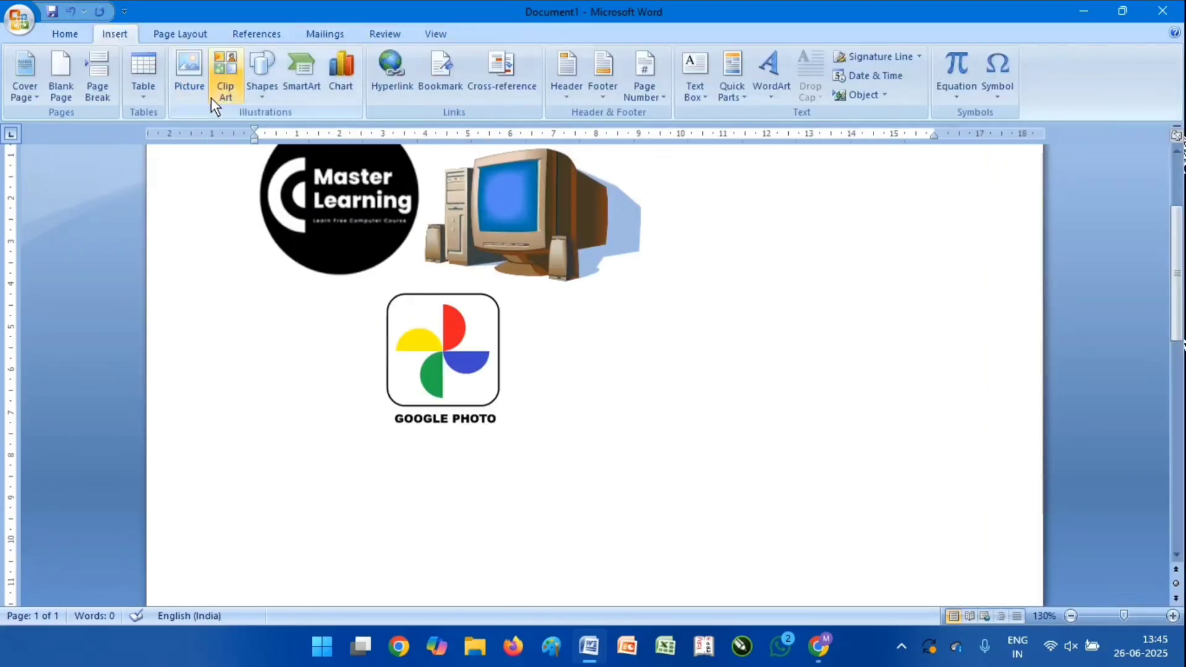
click(263, 91)
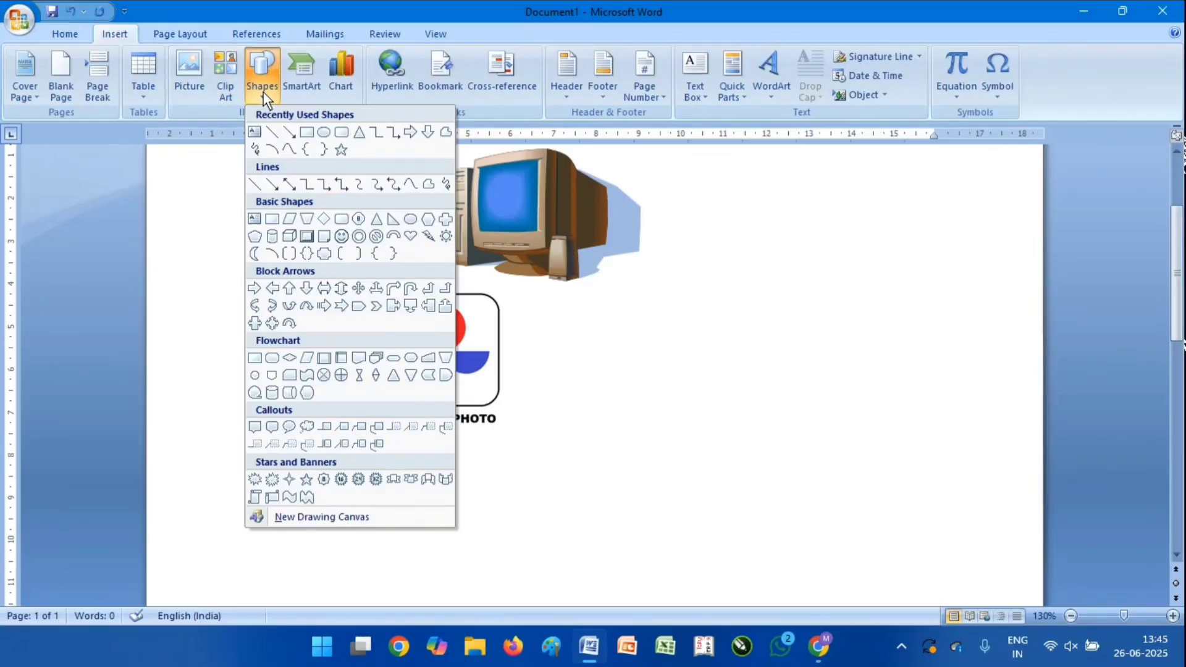
click(272, 133)
drag(610, 361, 939, 358)
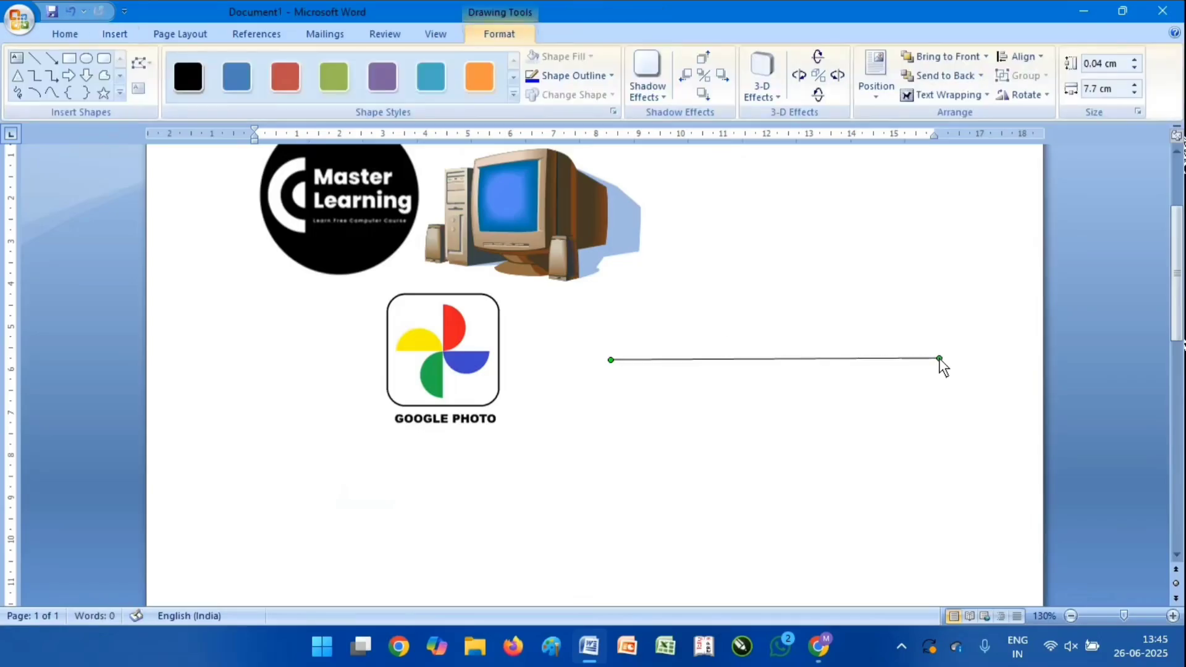
Draw a nearly vertical straight line about 7.1 cm long that crosses the middle of the horizontal line
click(767, 216)
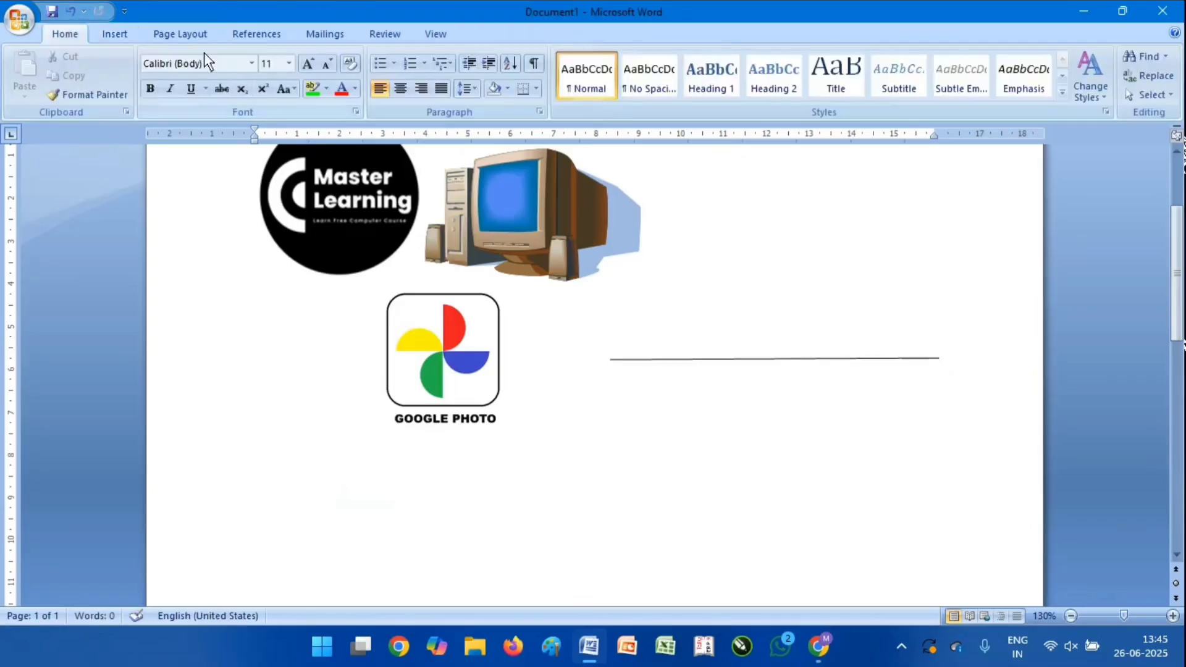
click(128, 36)
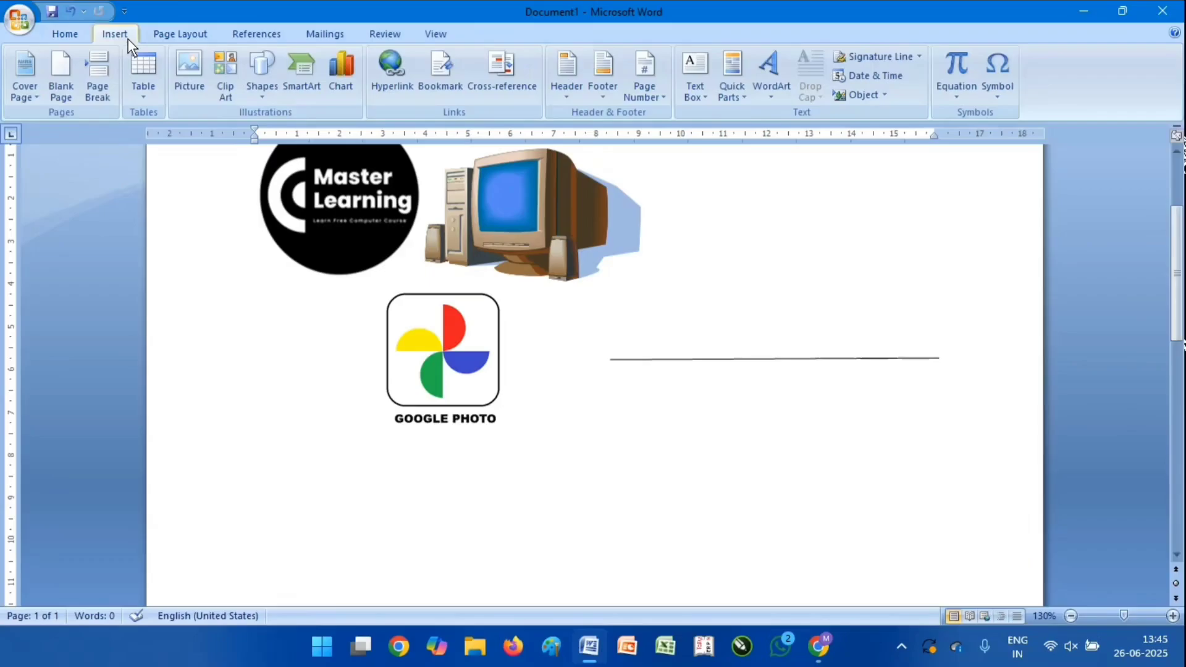
click(269, 94)
click(274, 131)
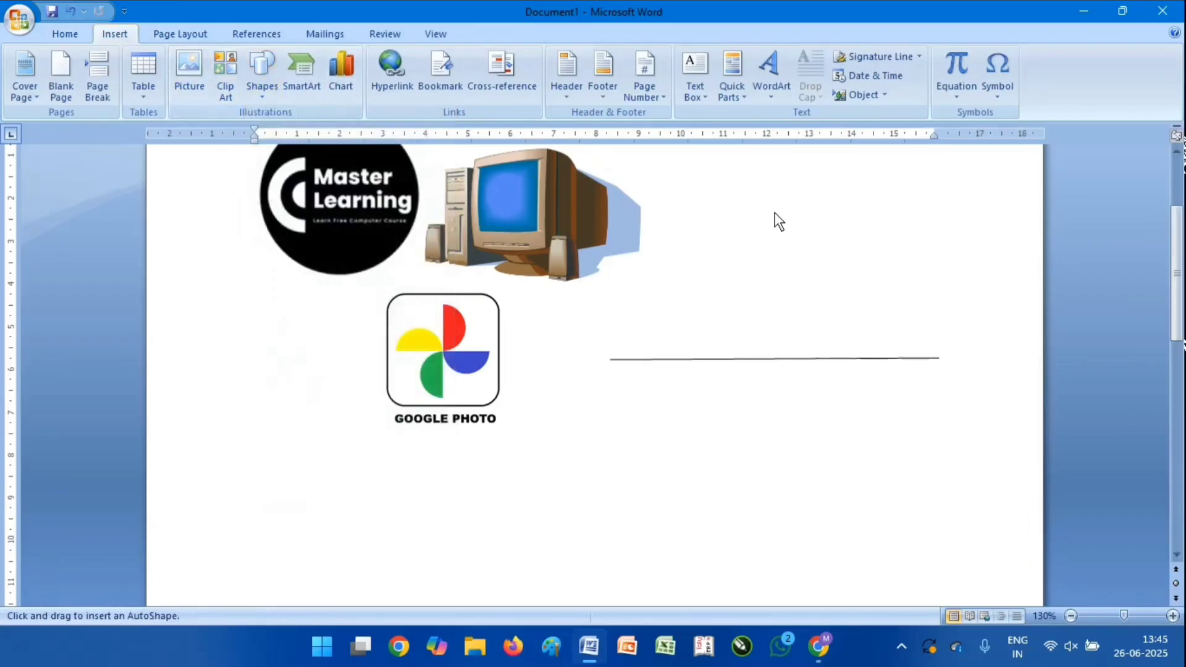
mouse_move(774, 212)
mouse_down()
mouse_move(789, 518)
mouse_move(776, 514)
mouse_up()
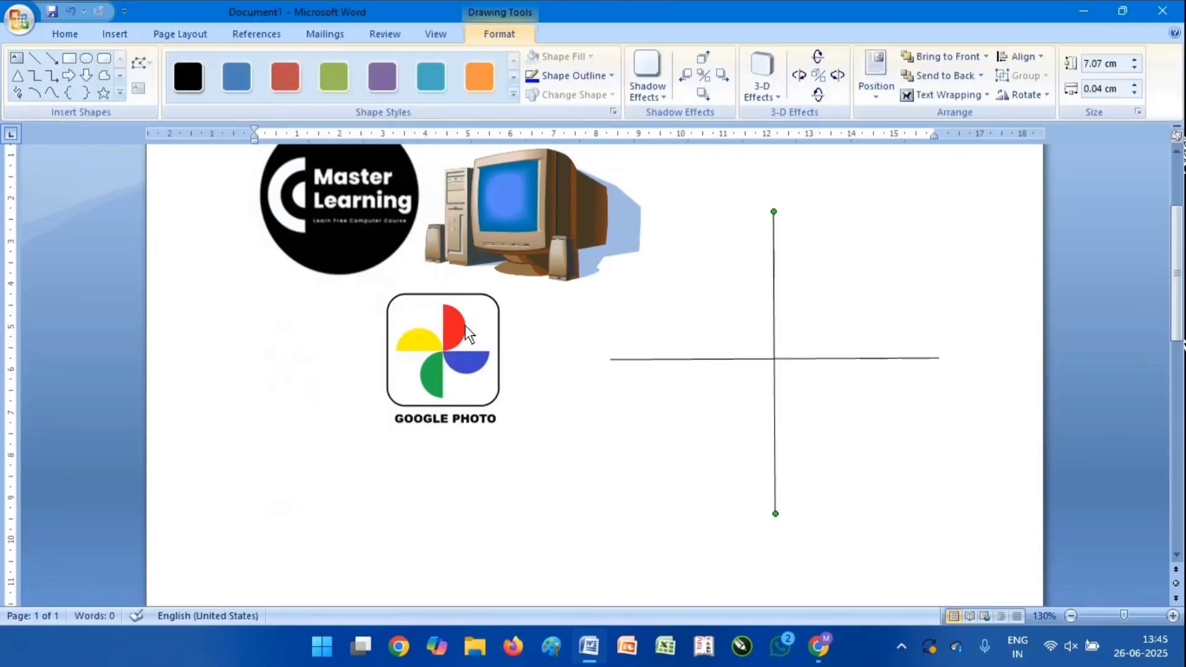
Draw a smiley face about 1.8 cm wide in the upper-left quadrant formed by the crossed lines
click(259, 262)
click(121, 32)
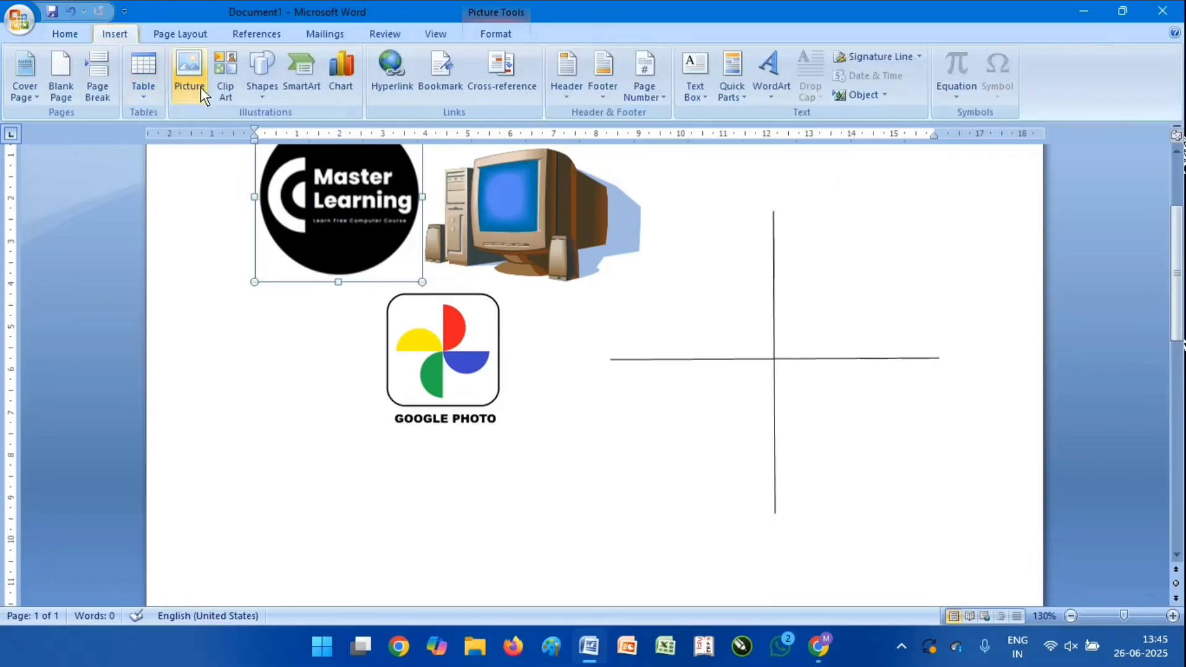
click(262, 94)
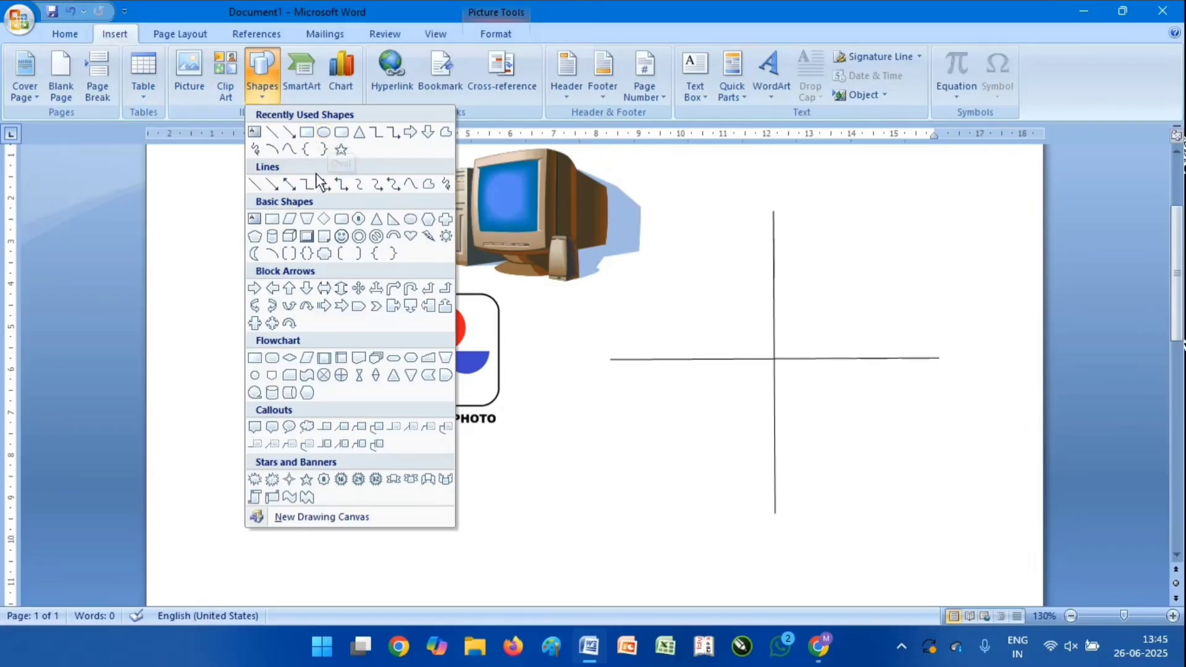
click(342, 236)
drag(681, 248, 759, 327)
click(332, 339)
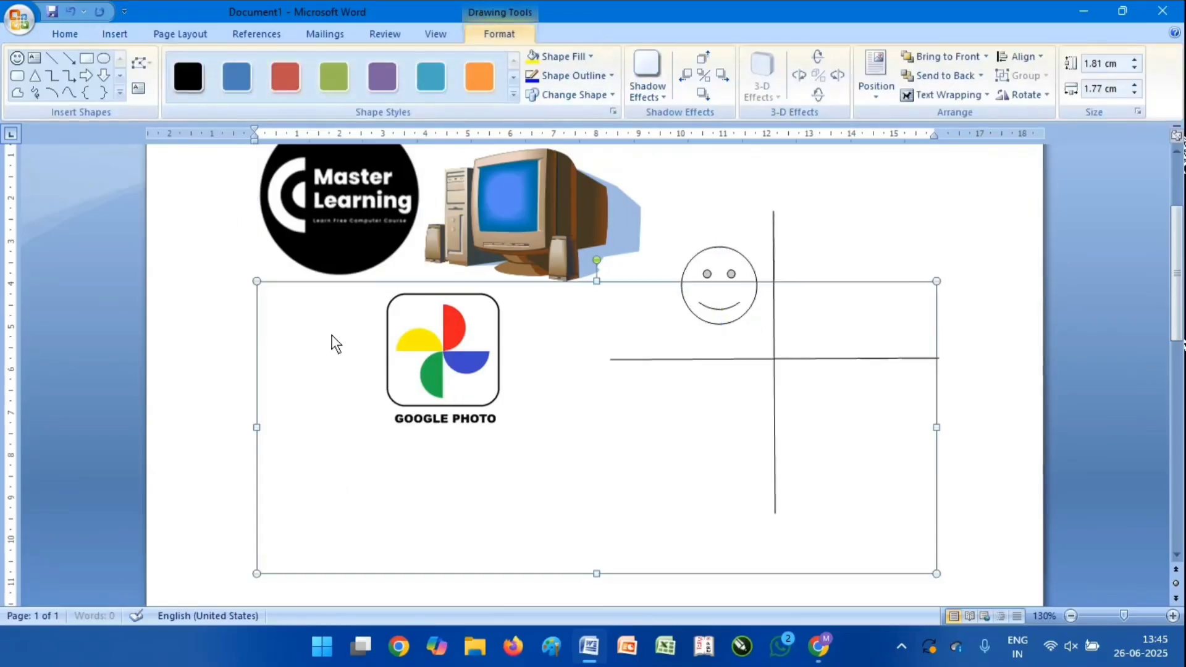
click(216, 298)
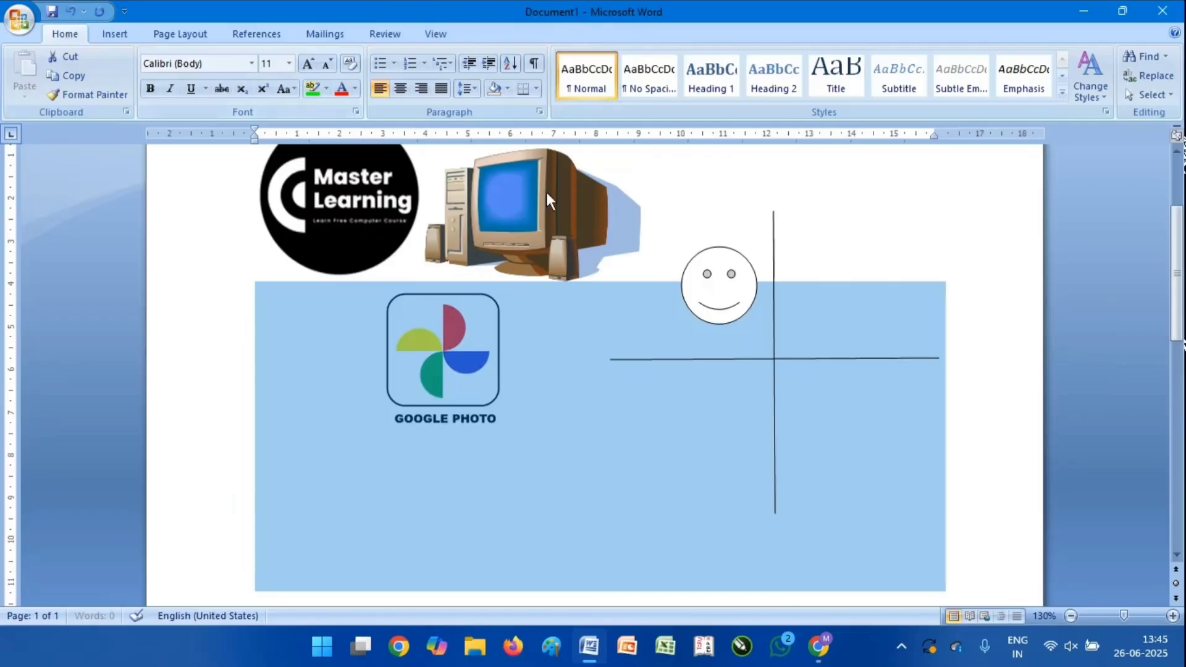
Draw an Explosion 2 shape about 4.25 cm wide and 3.7 cm high in the lower-left quadrant of the crossed lines
click(621, 185)
click(119, 31)
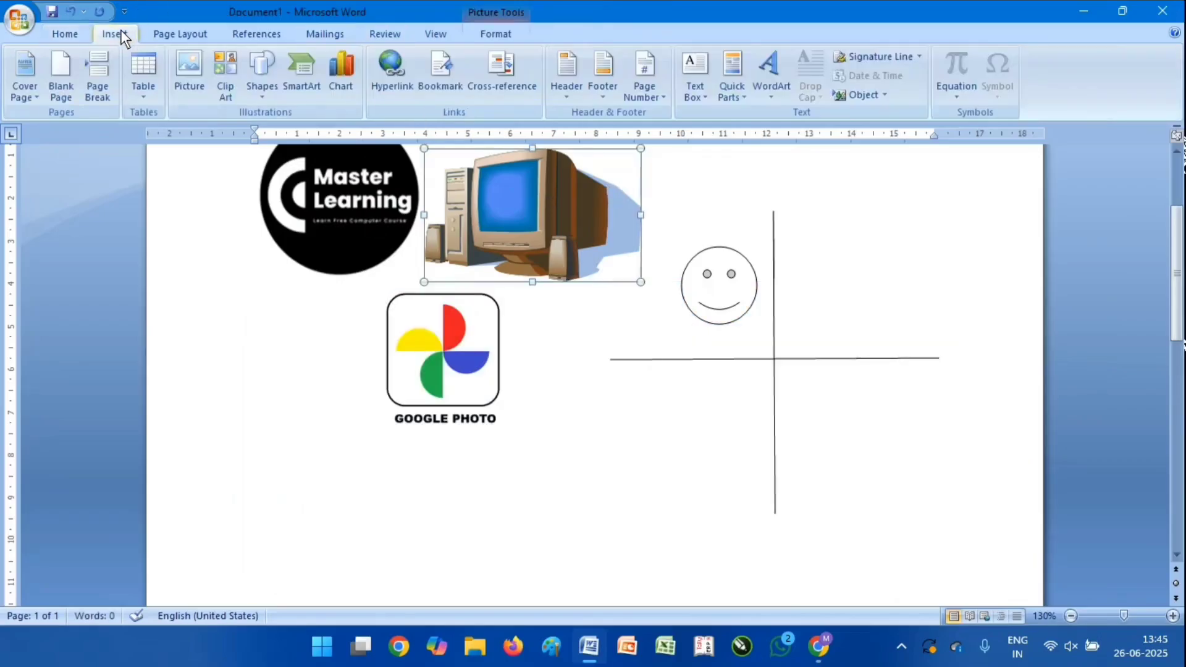
click(265, 95)
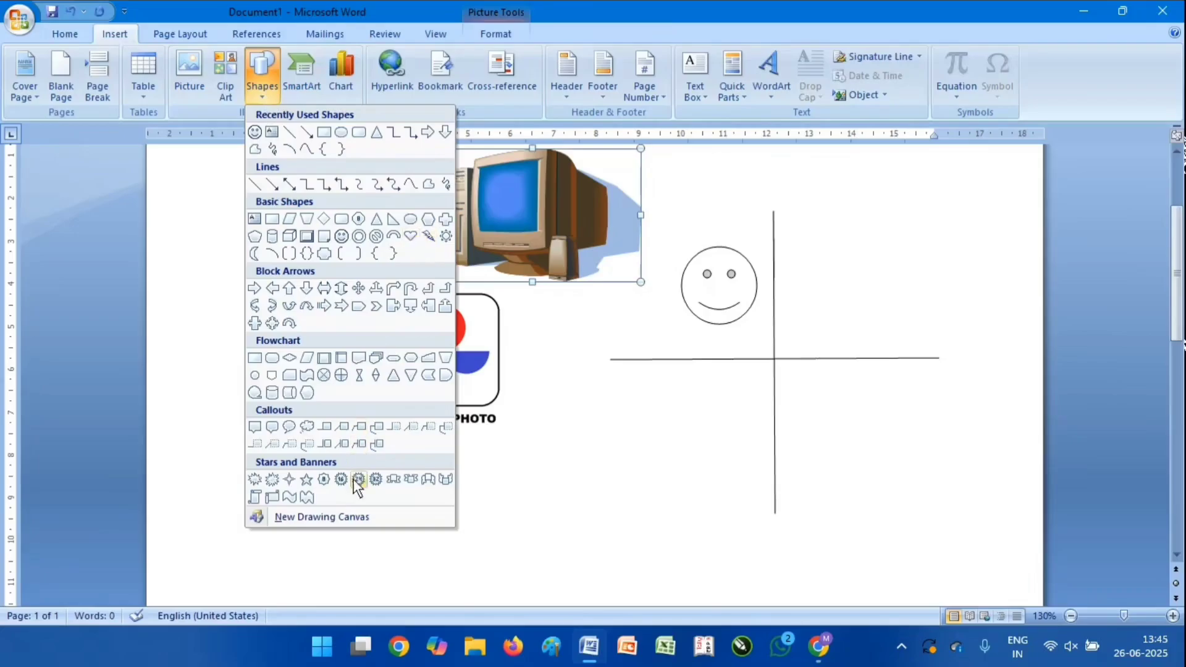
click(273, 483)
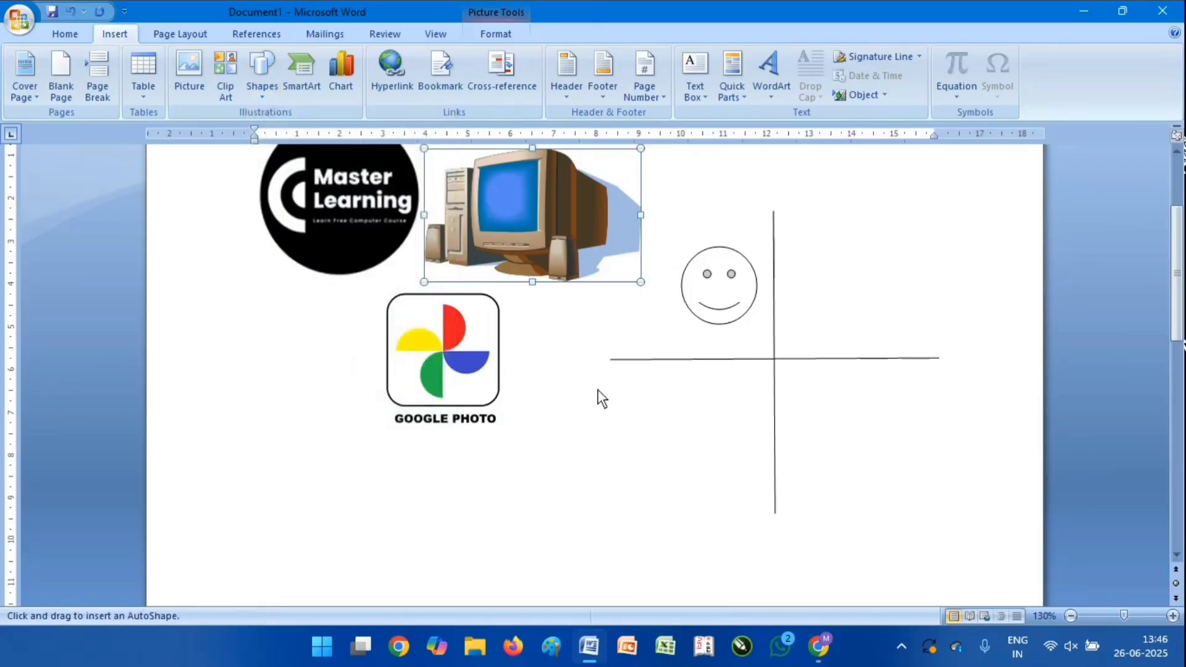
mouse_move(581, 398)
mouse_down()
mouse_move(741, 517)
mouse_move(763, 555)
mouse_up()
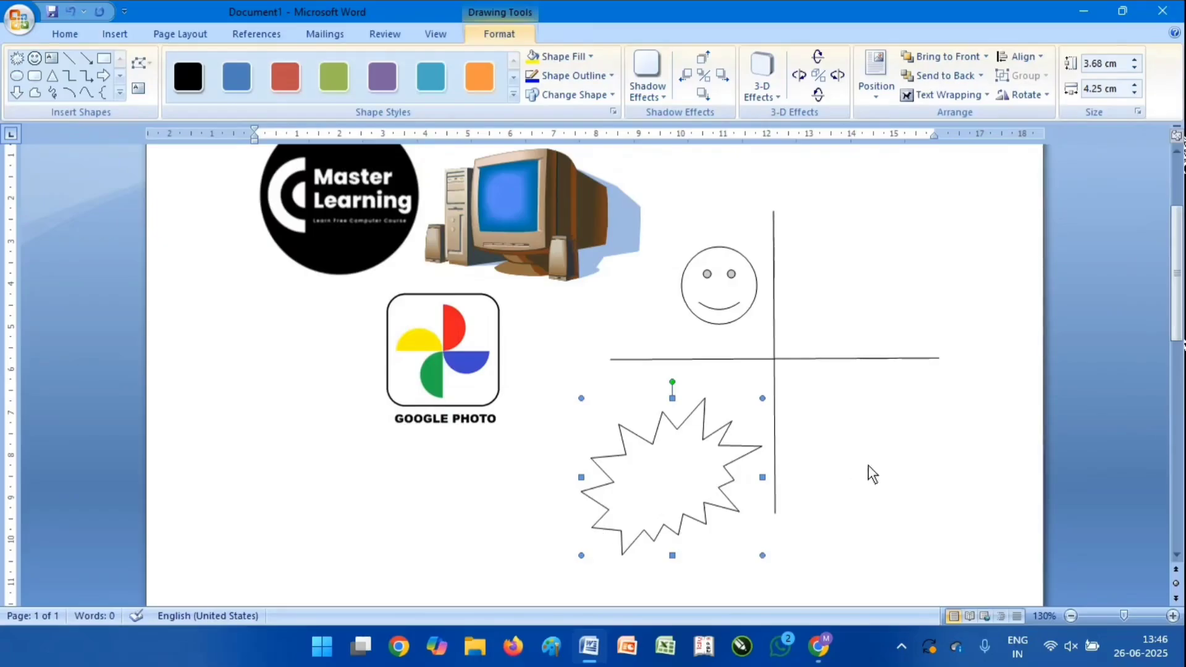
click(1007, 238)
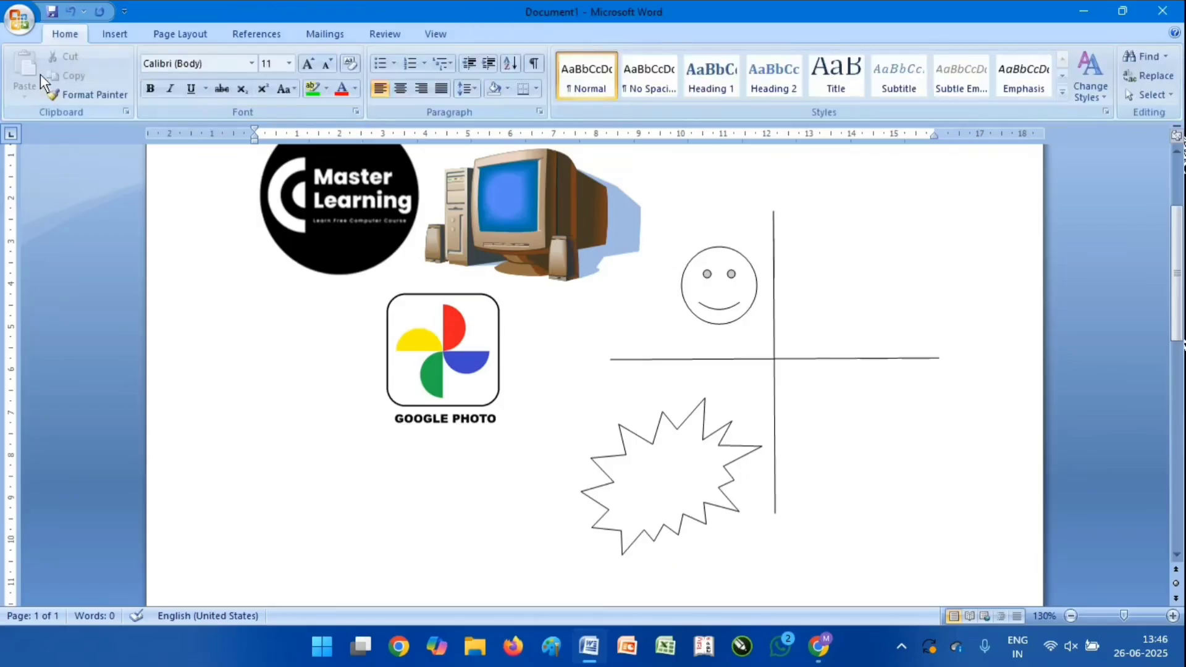
Draw a vertical scroll about 2.8 cm wide and 3.2 cm high in the upper-right quadrant of the crossed lines
click(126, 35)
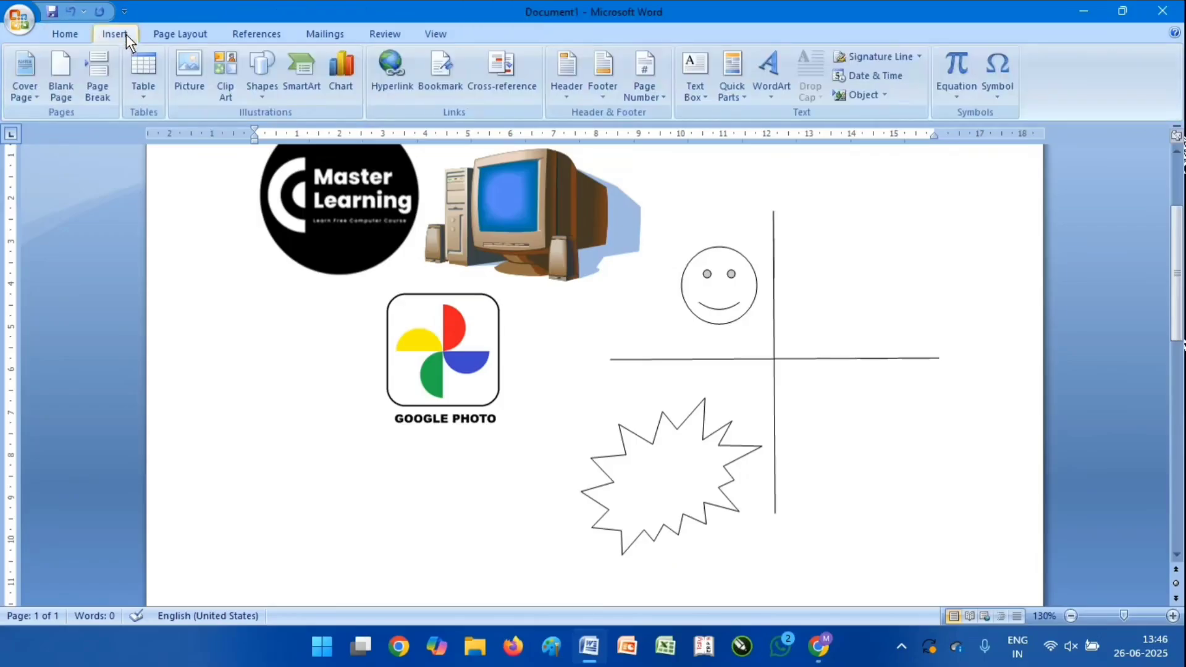
click(260, 95)
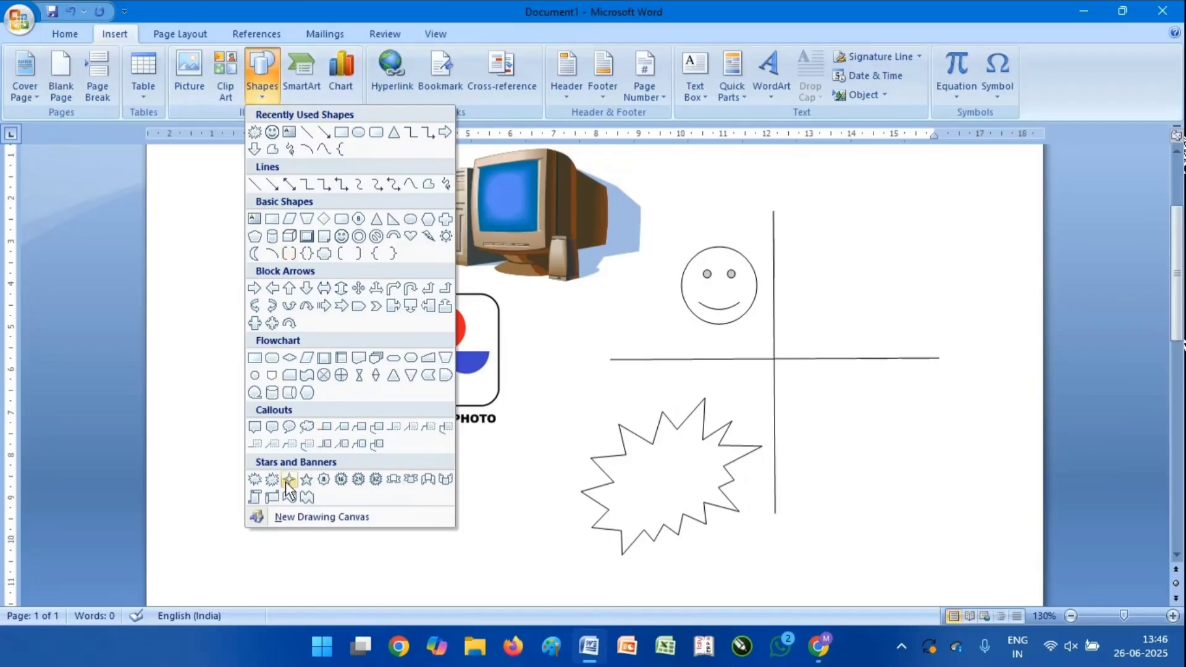
click(255, 497)
drag(845, 186, 967, 326)
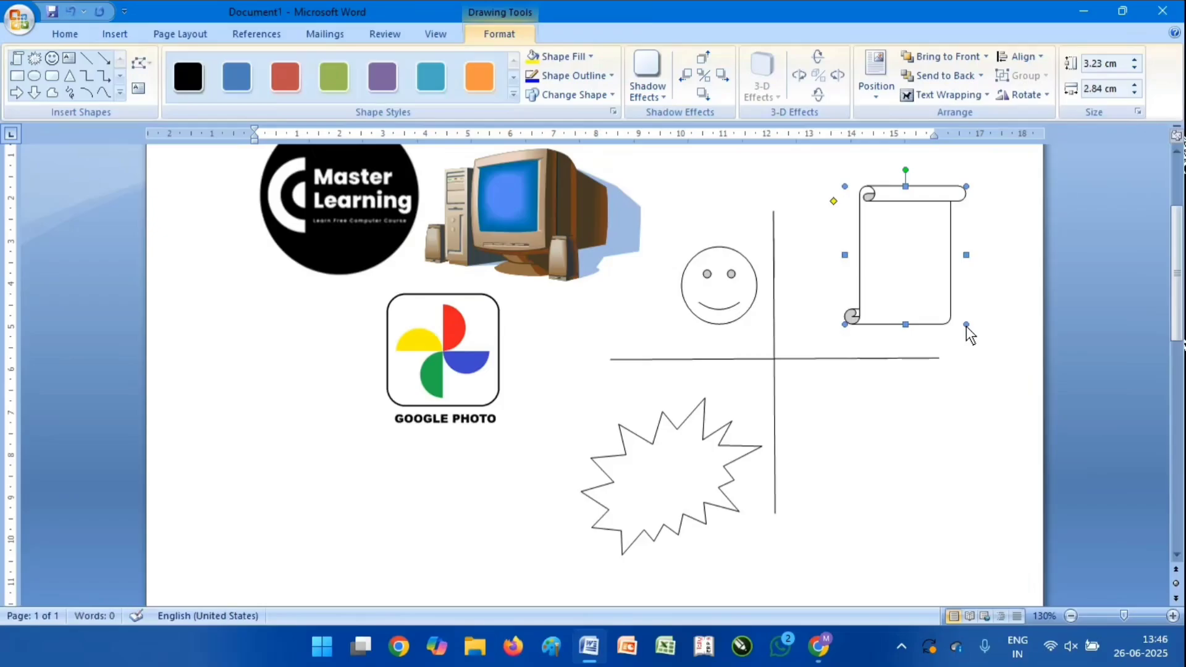
click(995, 302)
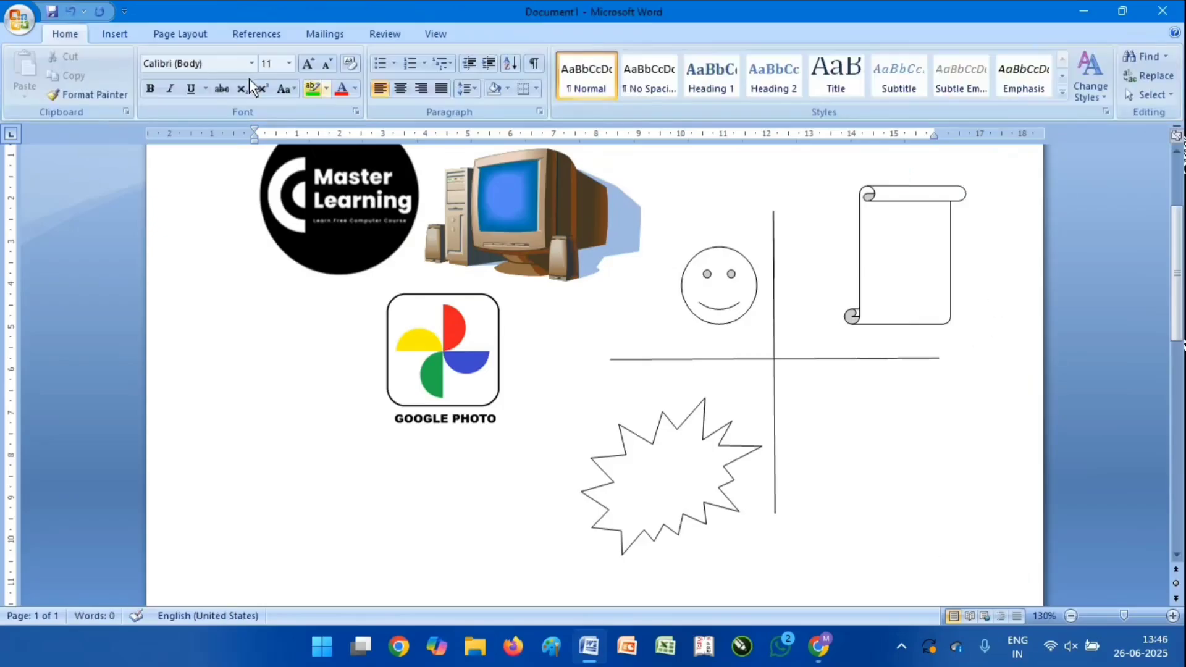
Draw a wave banner about 4.4 cm wide and 2.2 cm high in the lower-right quadrant of the crossed lines
click(114, 34)
click(261, 93)
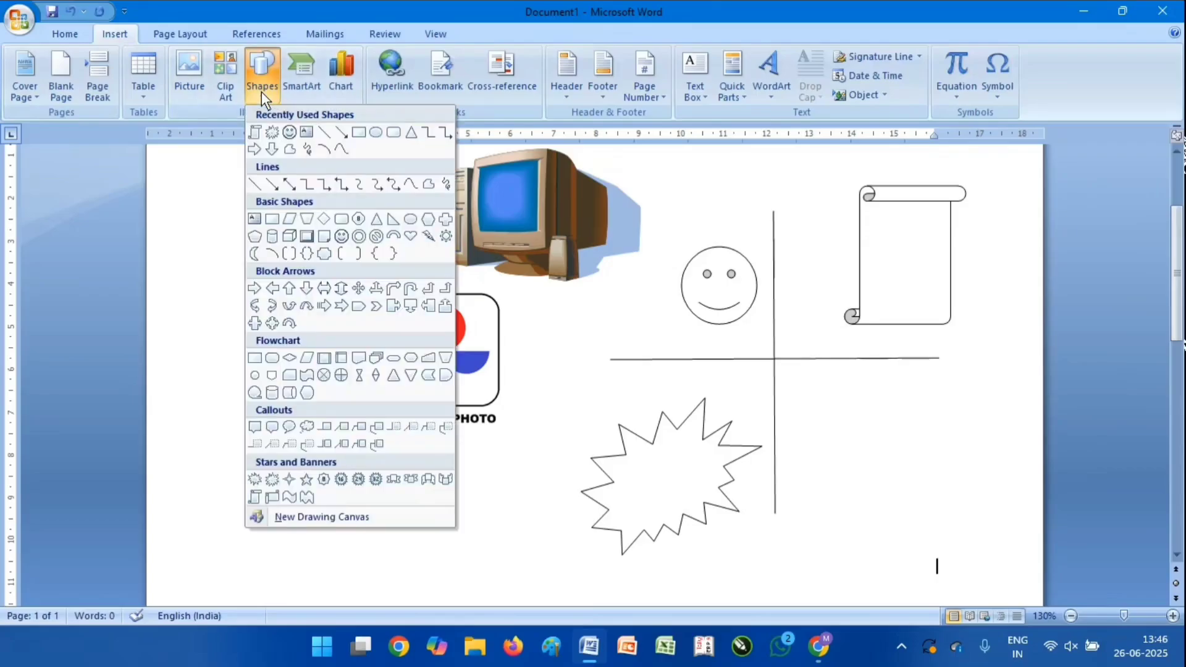
click(287, 498)
mouse_move(808, 383)
mouse_down()
mouse_move(1013, 469)
mouse_move(996, 482)
mouse_up()
click(724, 195)
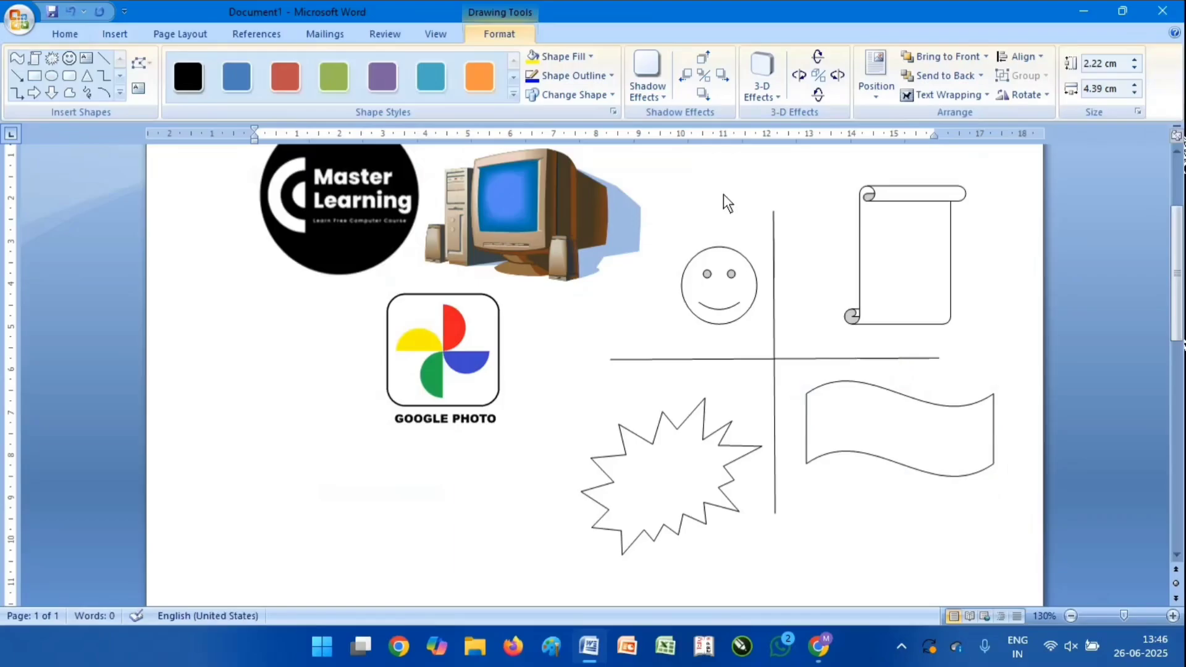
Draw a 24-point star about 2 cm wide above the smiley face and move it directly below the wave banner
click(101, 32)
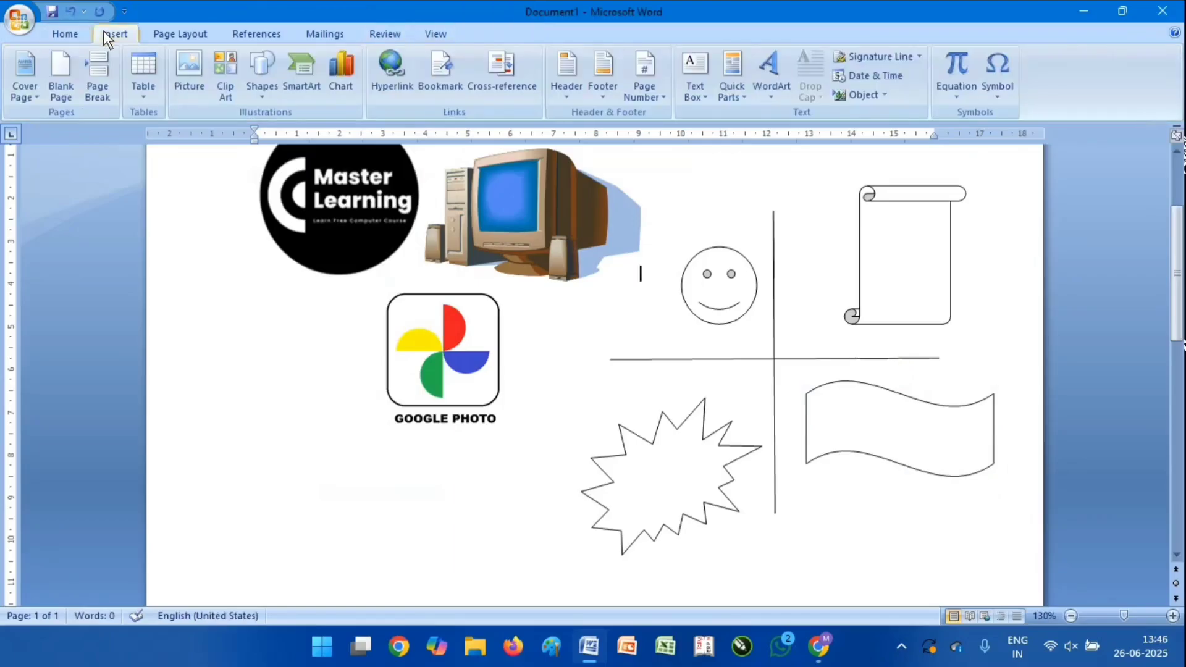
click(262, 86)
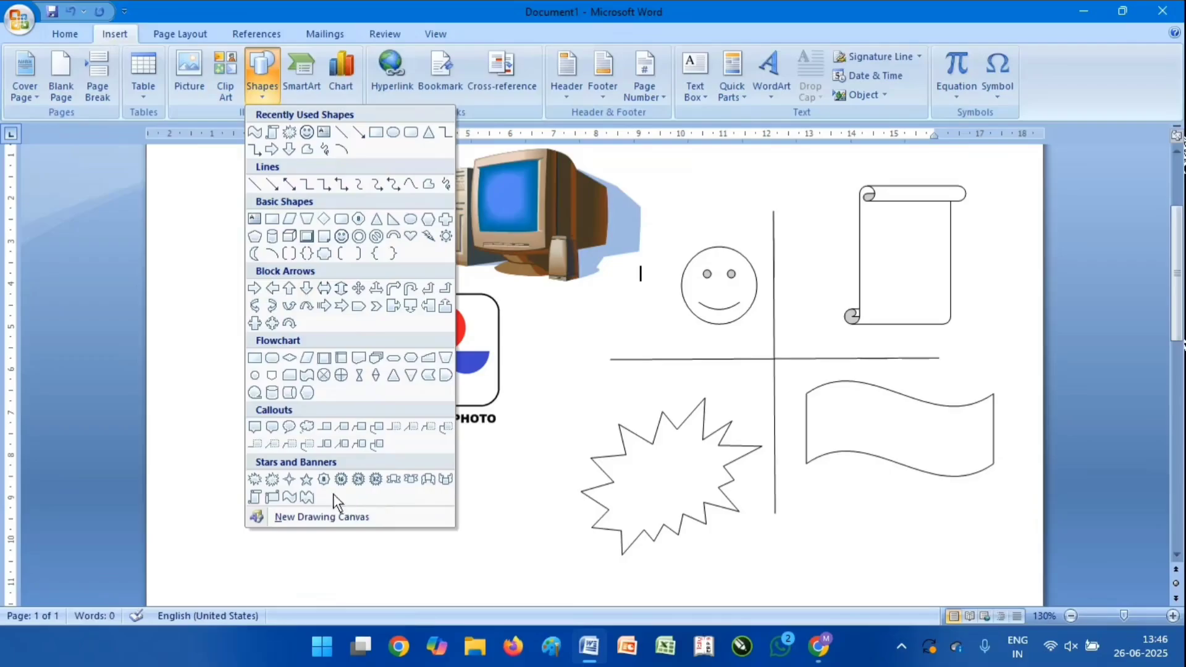
click(356, 482)
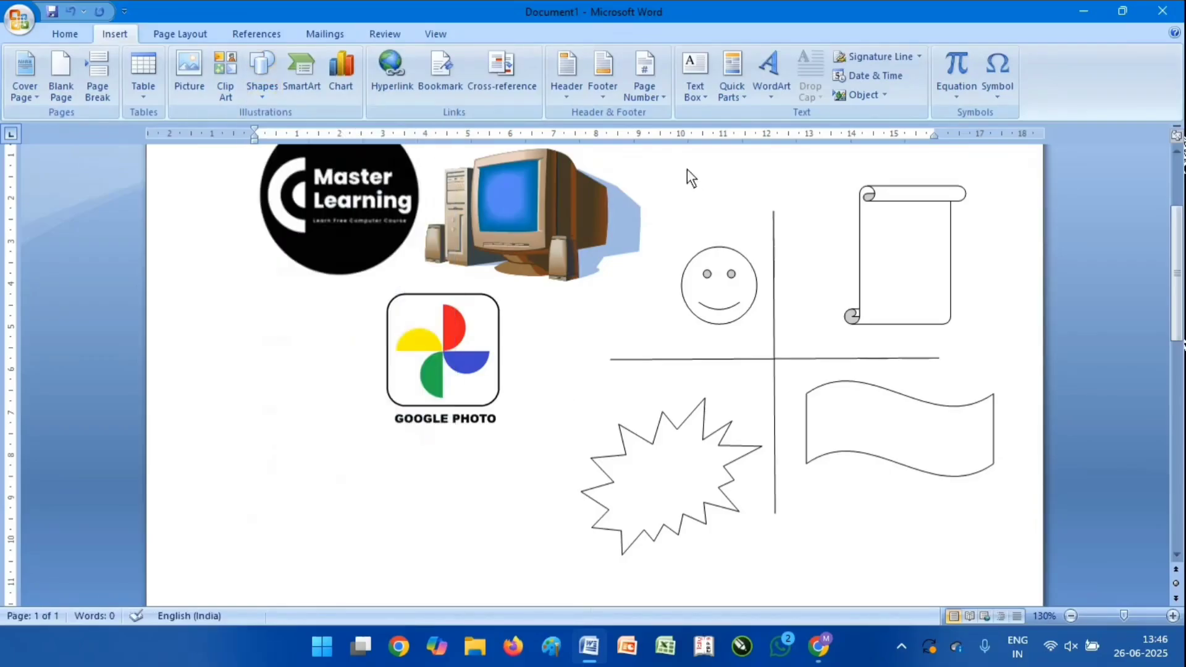
drag(673, 153, 755, 236)
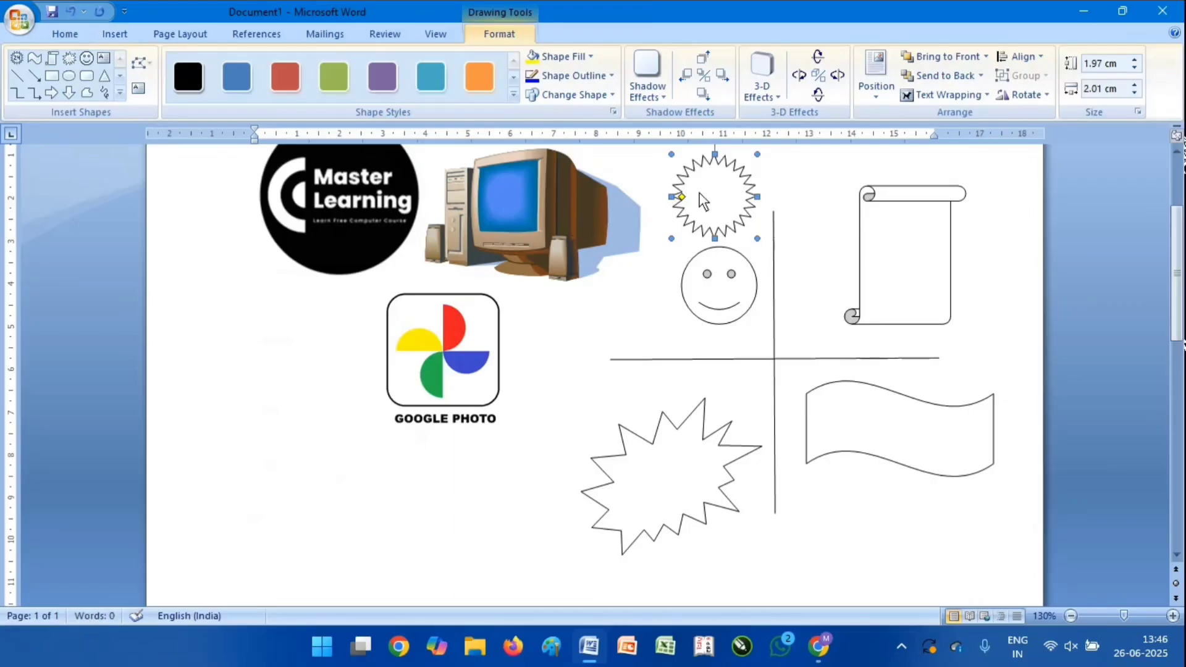
drag(703, 189, 858, 486)
click(976, 499)
Draw a narrow rectangle about 0.7 by 2.7 cm, tilt it slightly clockwise and place it over the 24-point star's lower part as a ribbon
scroll(974, 494, down, 3)
click(112, 33)
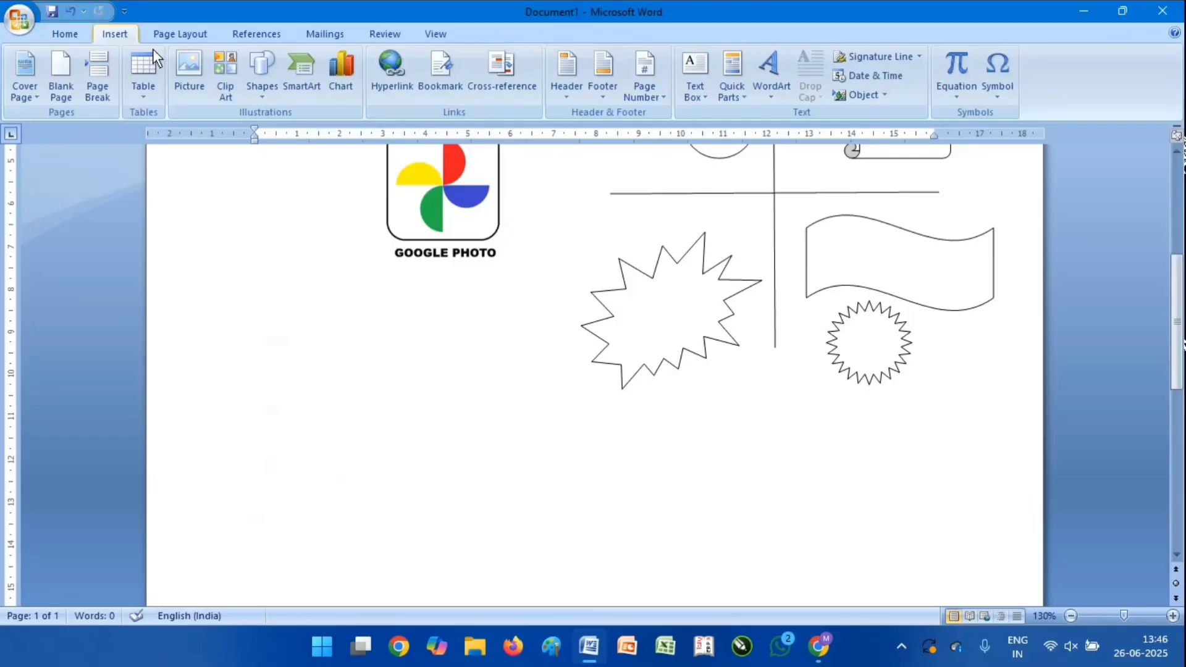
click(263, 94)
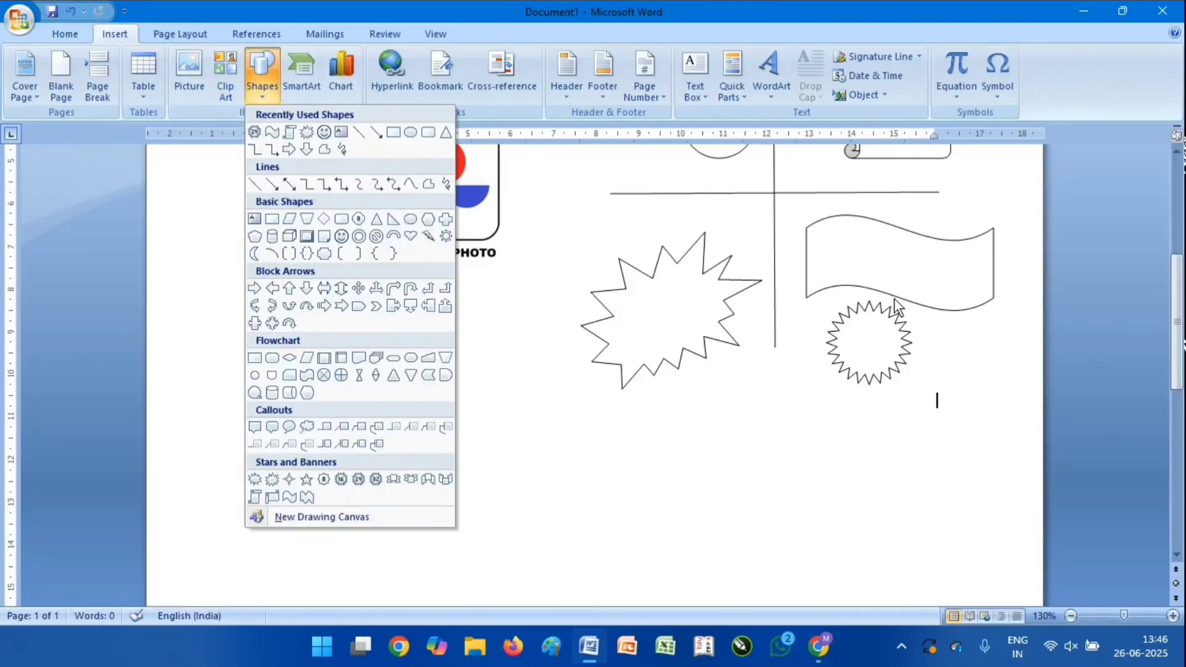
click(393, 132)
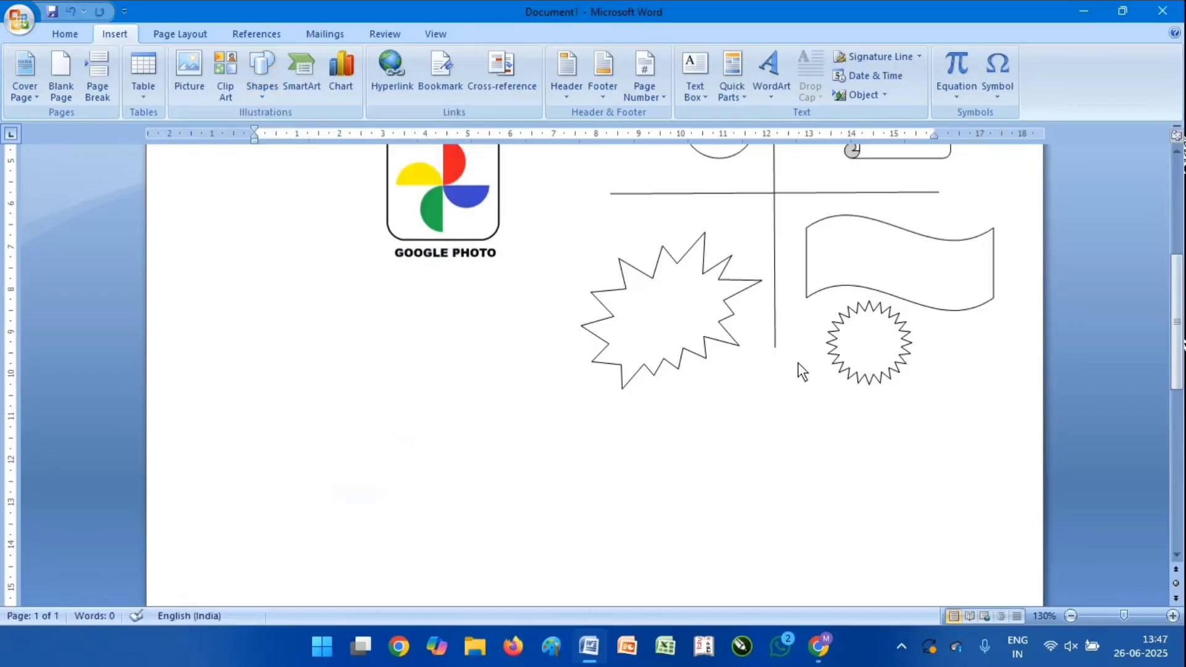
drag(798, 362, 827, 480)
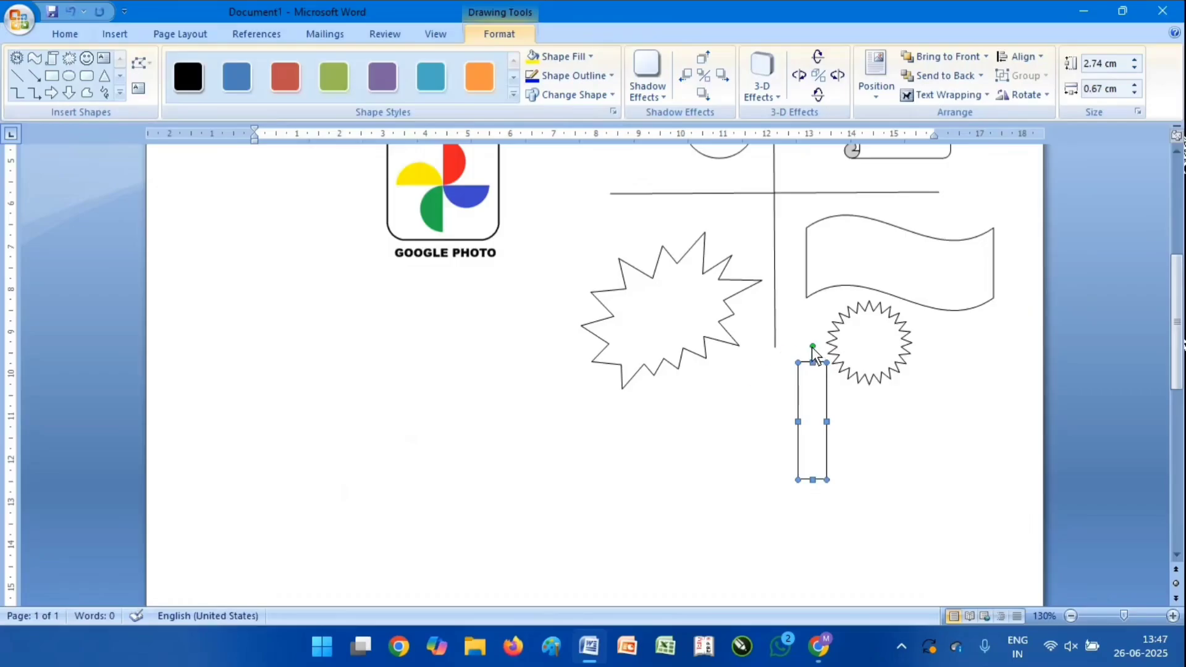
drag(813, 347, 828, 347)
drag(814, 409, 853, 388)
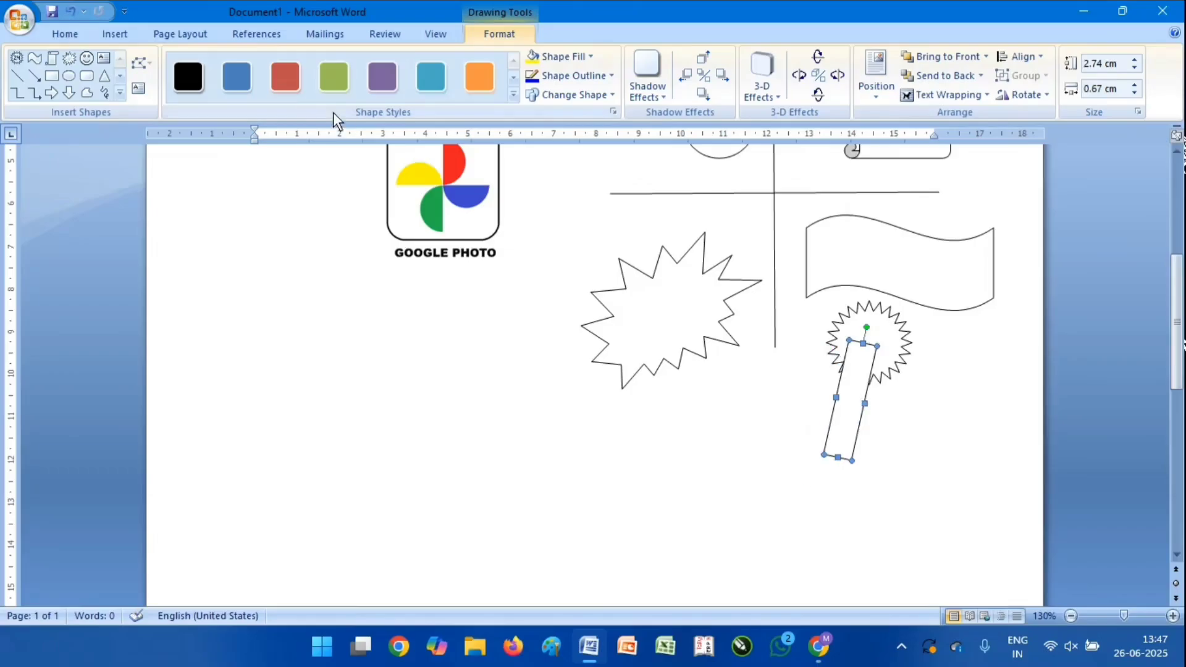
Duplicate the tilted rectangle and place the copy beside it, rotated the opposite way, so both form a ribbon pair under the star
click(117, 36)
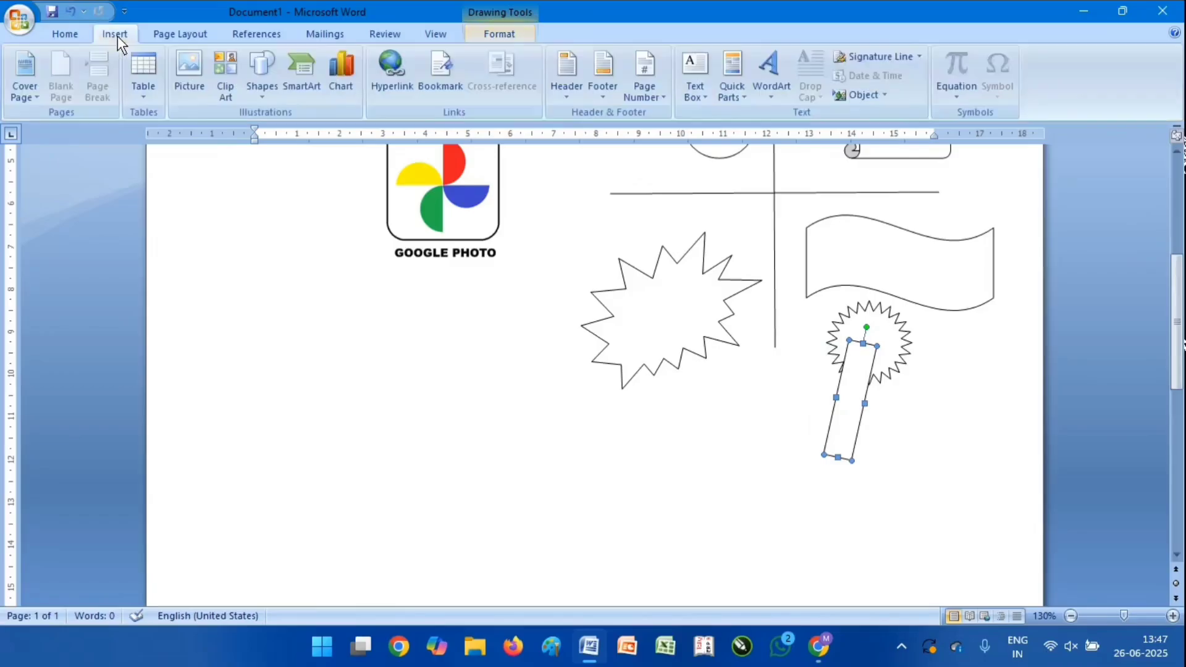
click(265, 82)
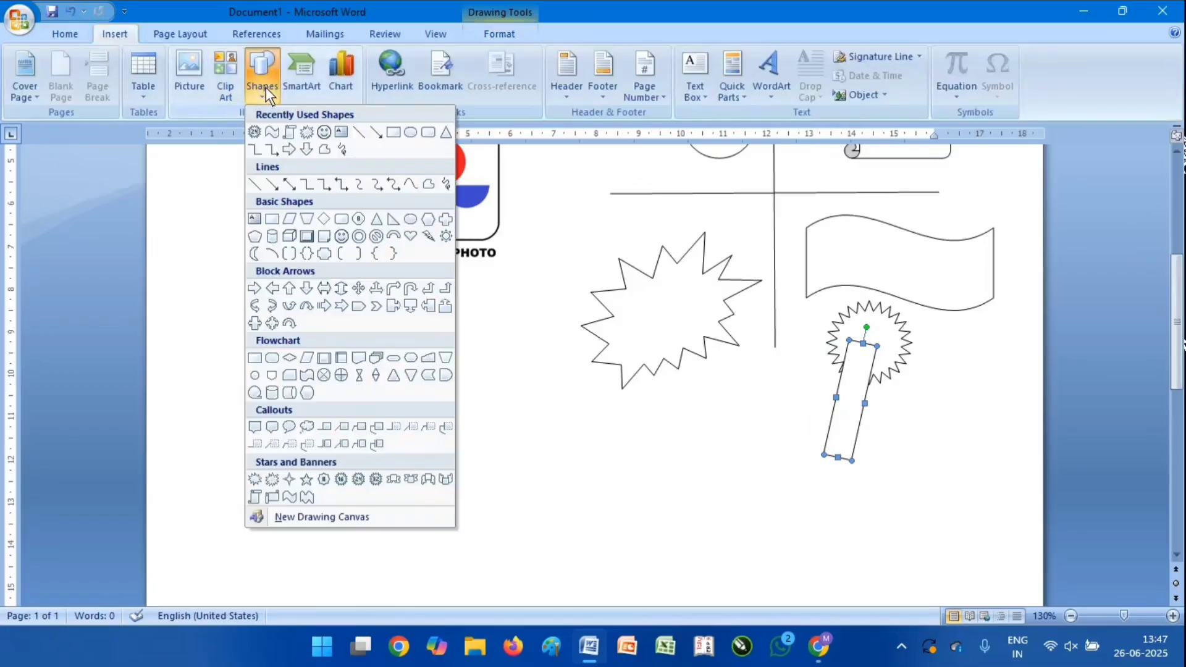
click(853, 391)
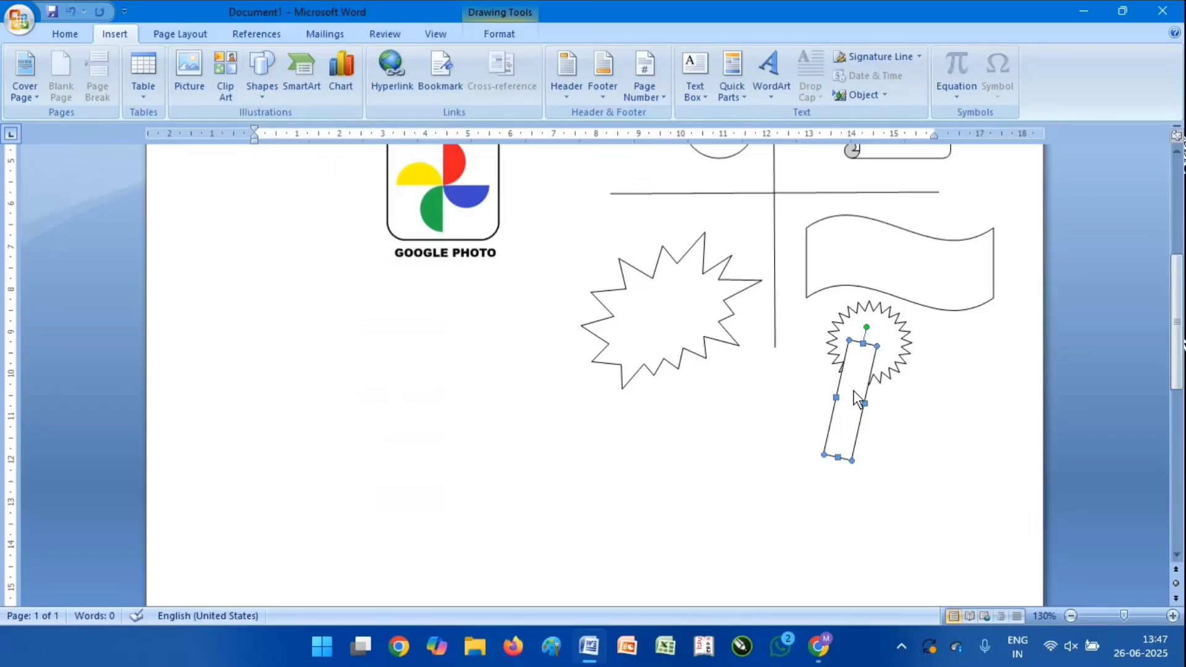
key(ctrl+d)
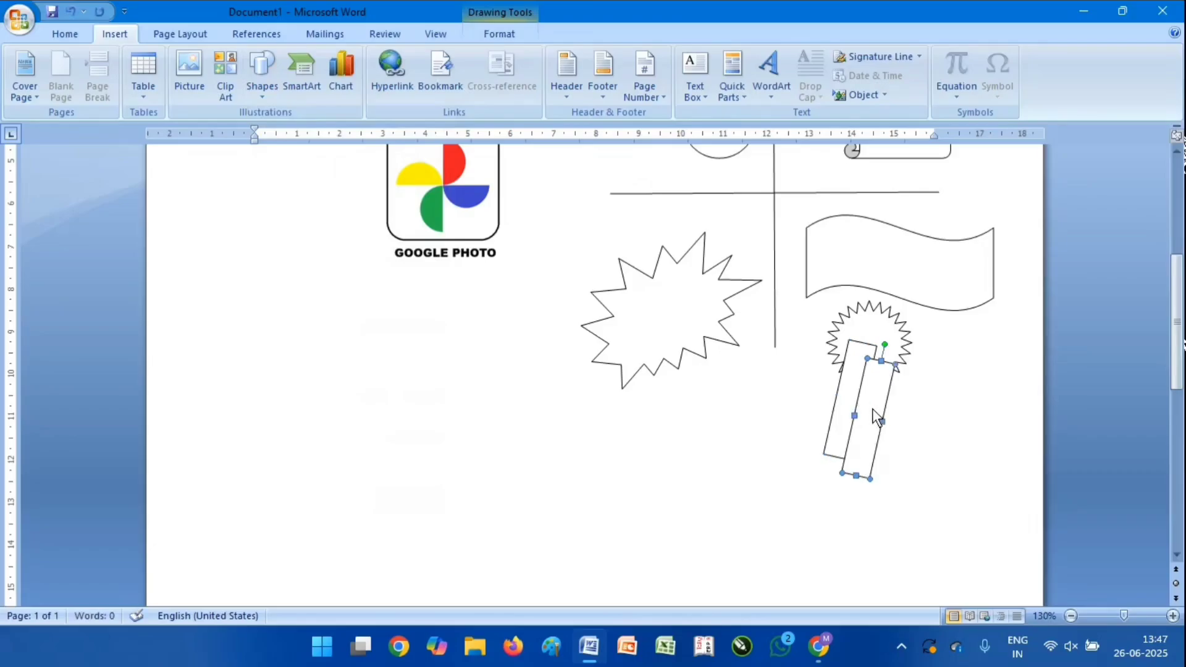
drag(880, 422, 910, 404)
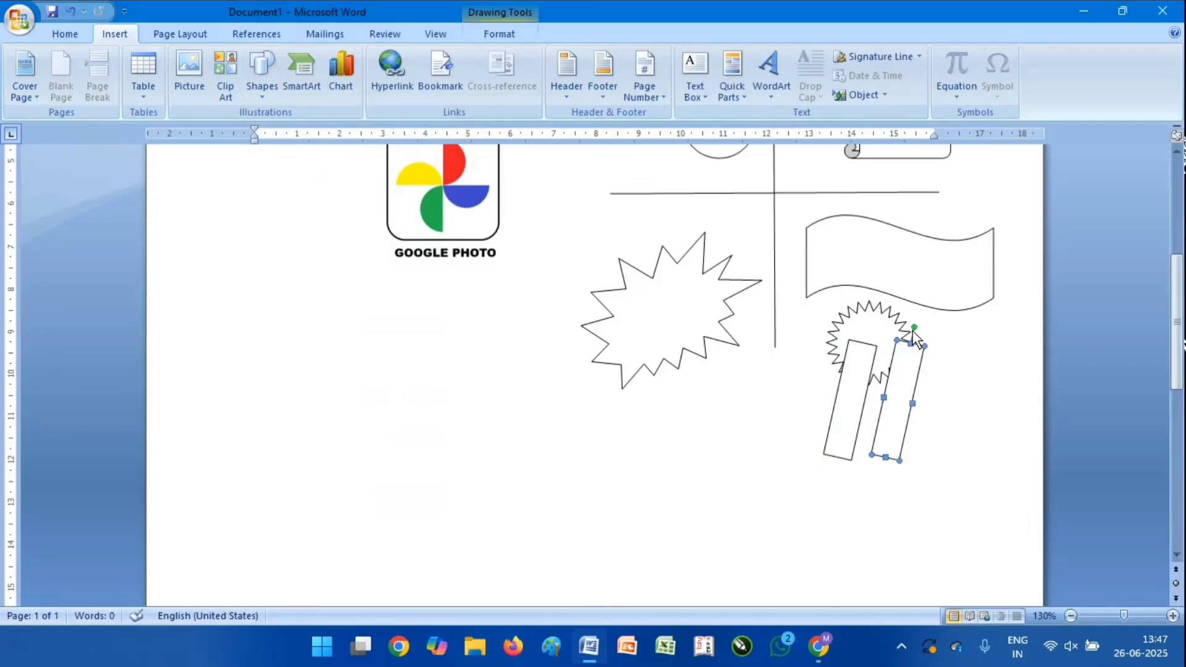
drag(914, 328, 883, 372)
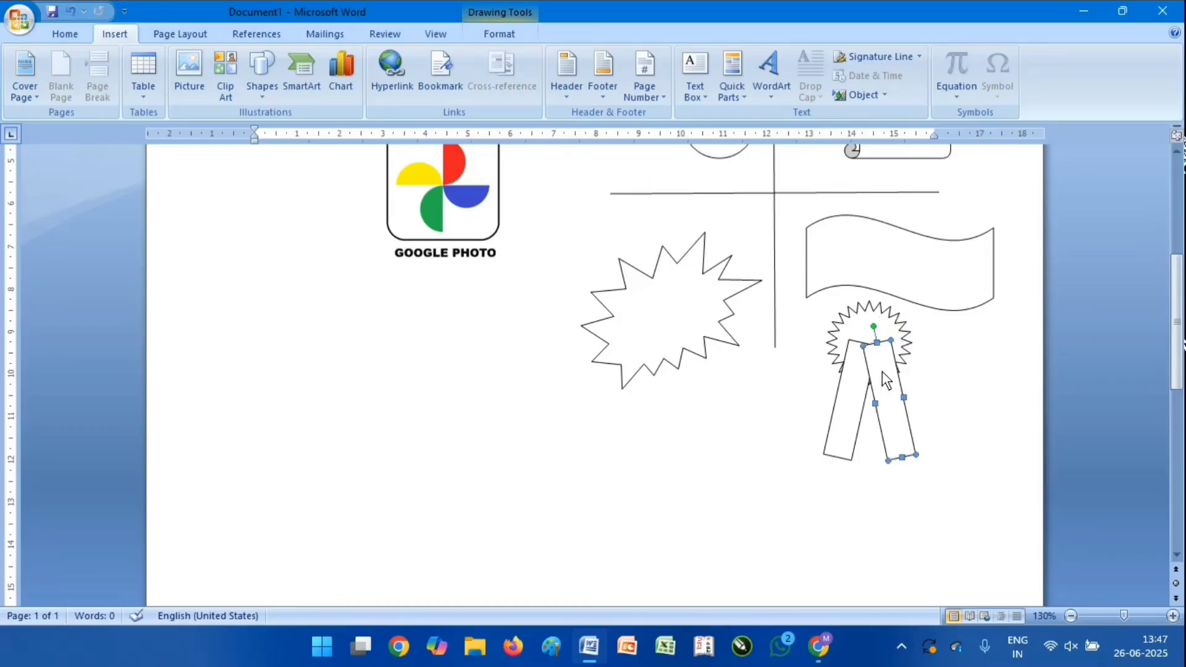
Delete the 24-point star behind the two ribbon rectangles
click(799, 405)
click(1009, 364)
click(850, 324)
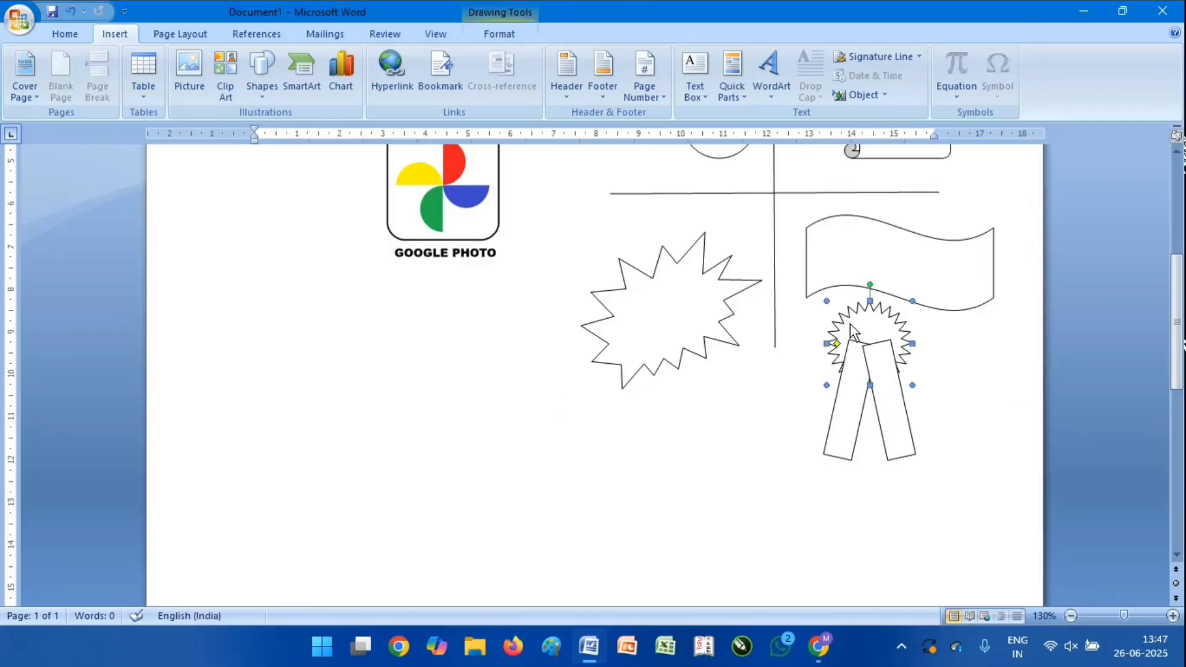
key(Delete)
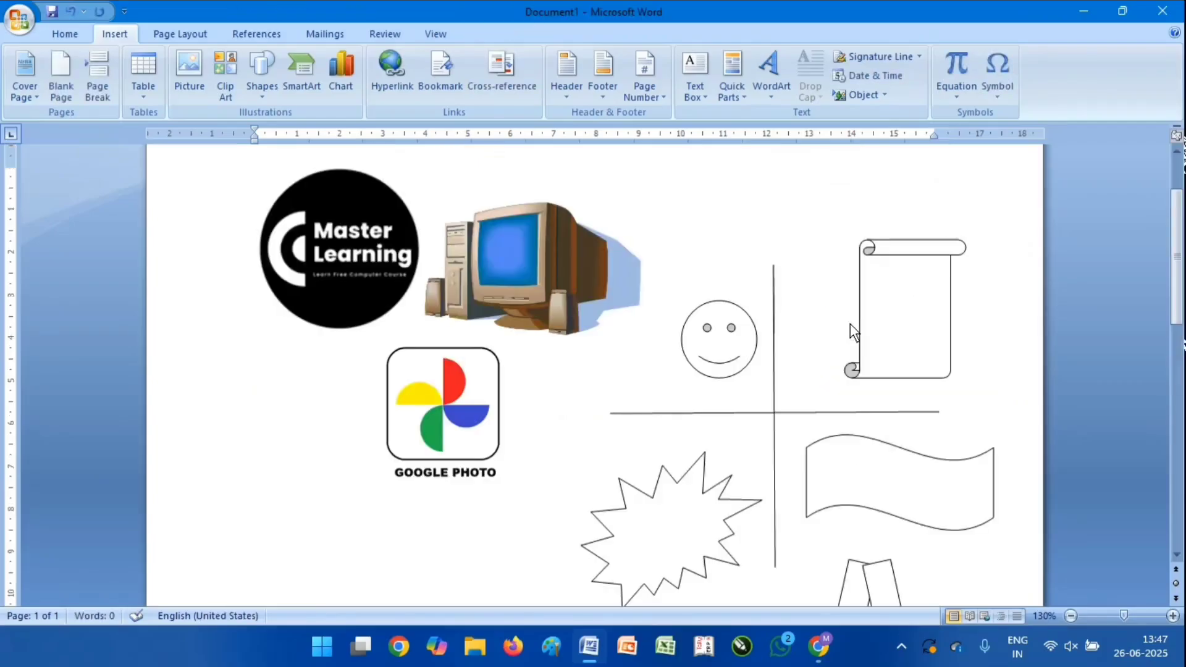
Draw a new 24-point star about 2.3 cm wide and 2.4 cm high over the ribbon rectangles' upper ends, then shift it slightly left
scroll(850, 324, down, 5)
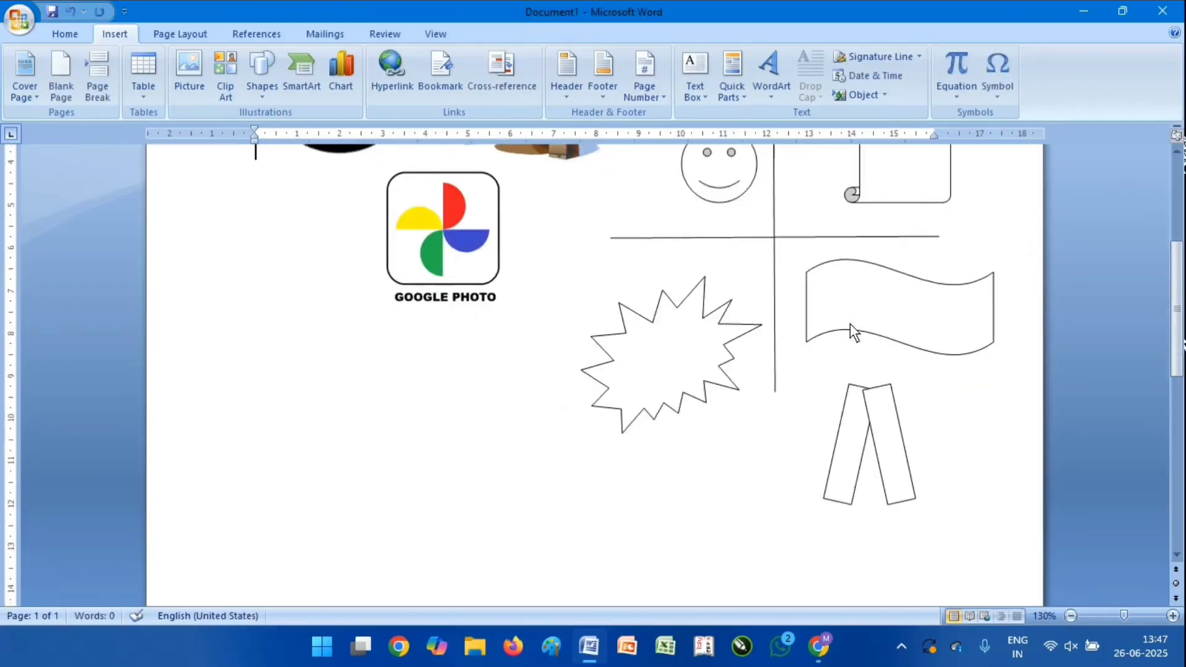
click(264, 99)
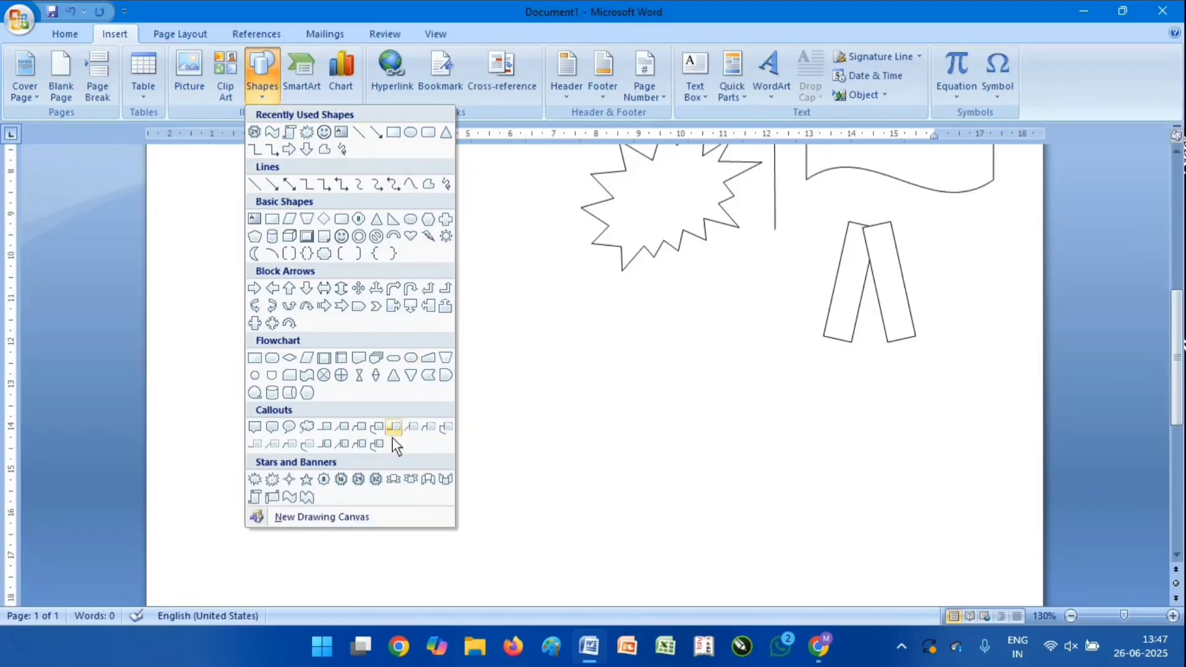
click(356, 480)
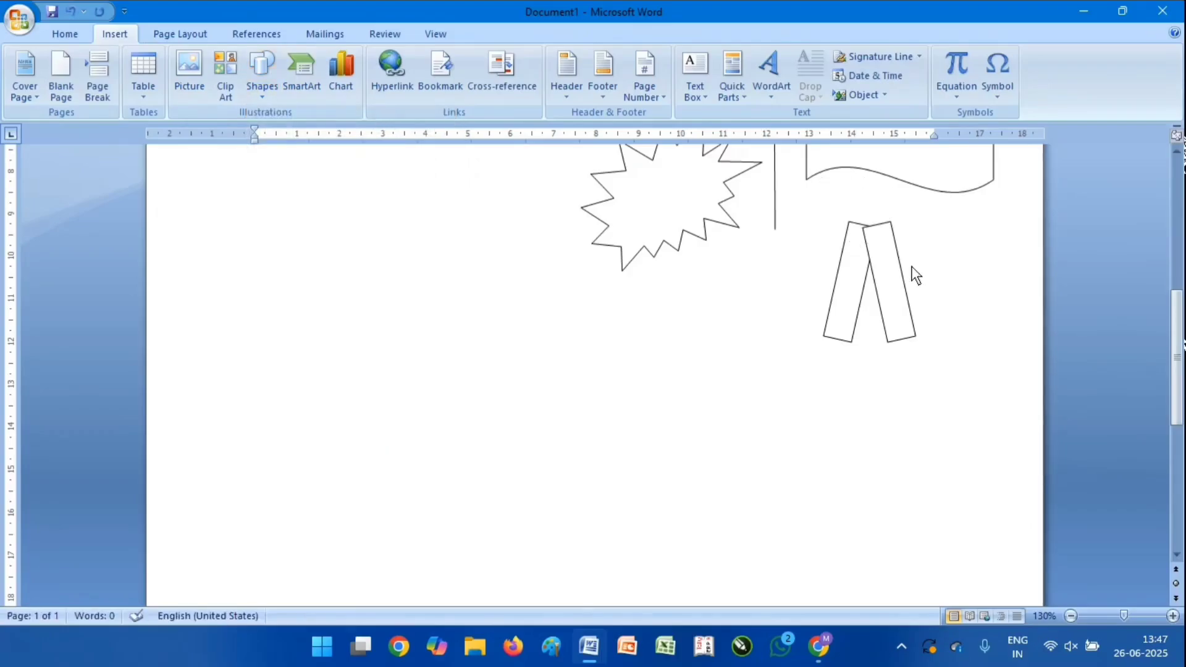
drag(824, 178, 921, 280)
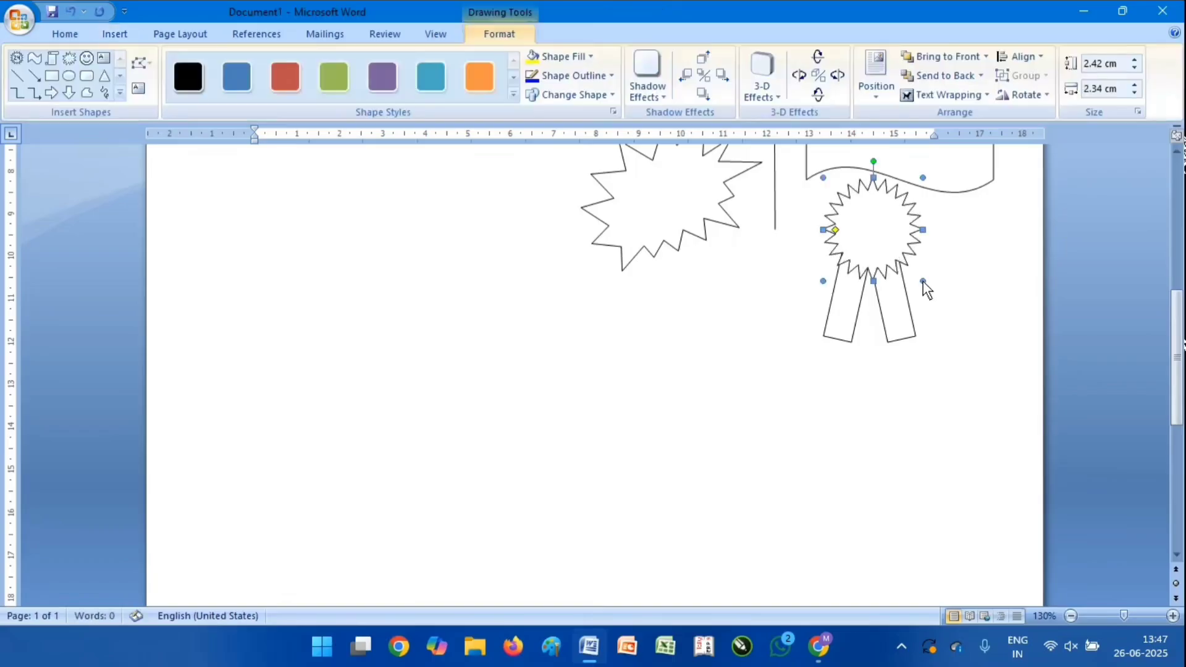
click(938, 407)
scroll(932, 403, down, 3)
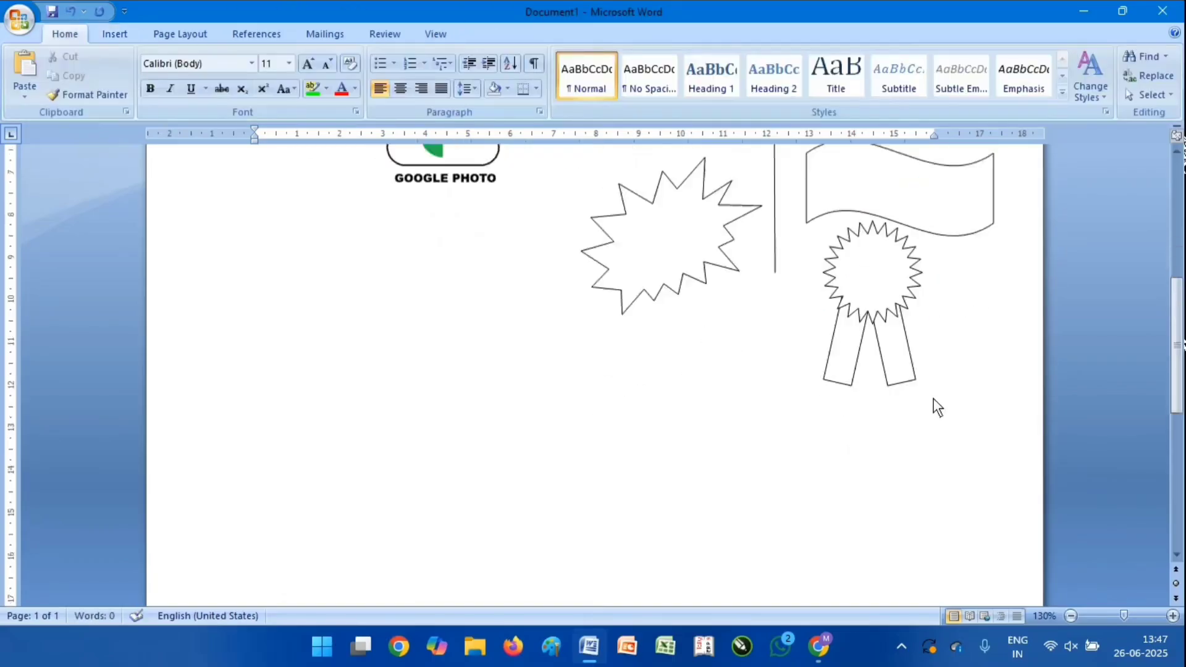
click(872, 259)
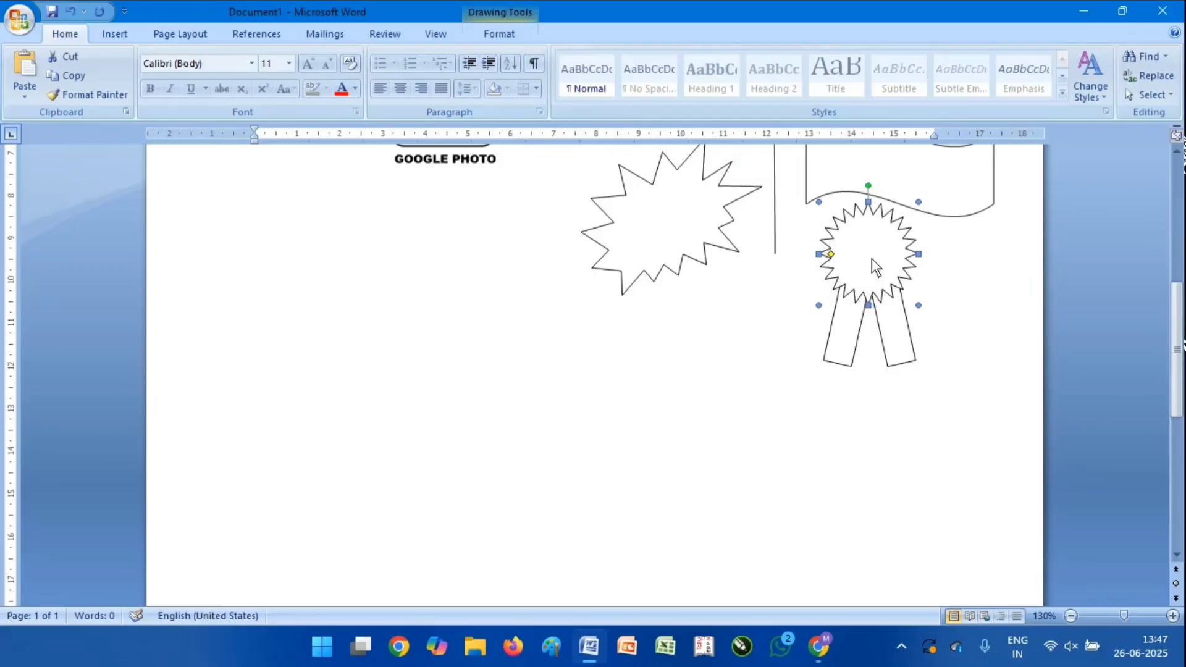
click(847, 426)
click(556, 247)
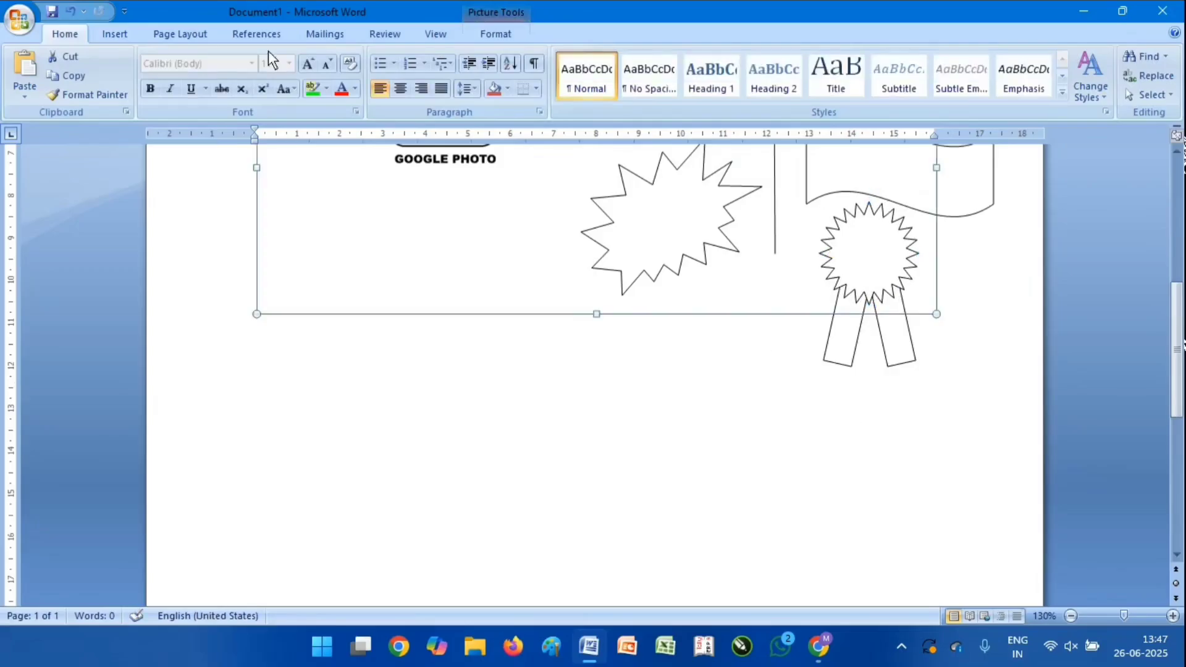
click(126, 36)
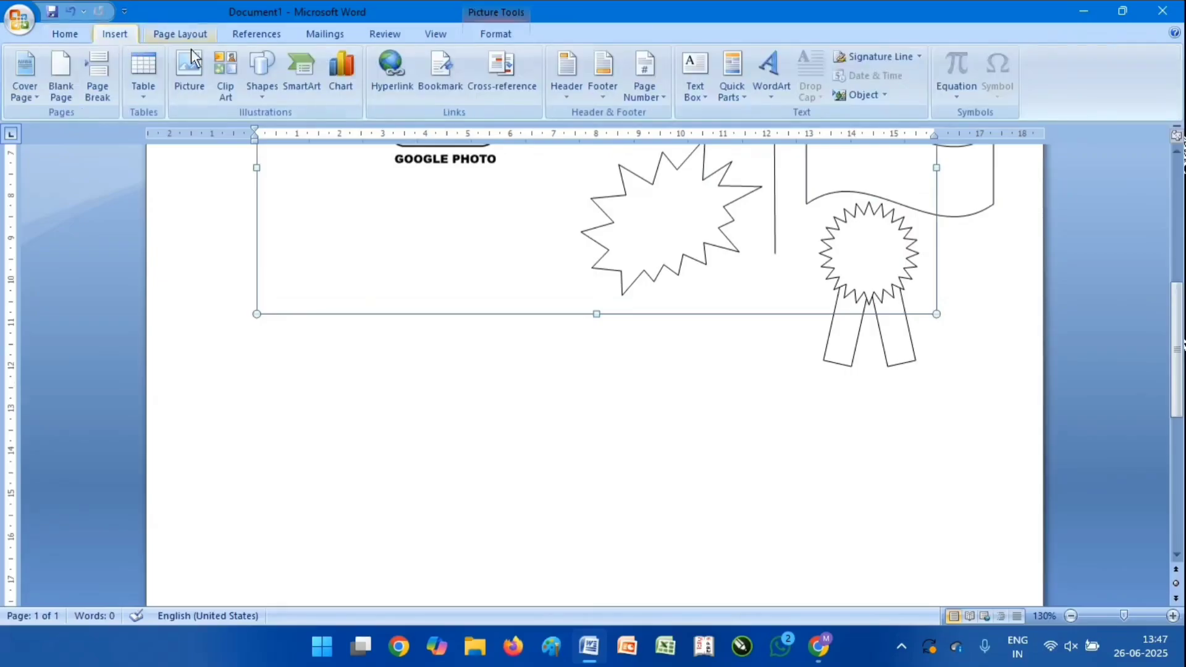
click(260, 92)
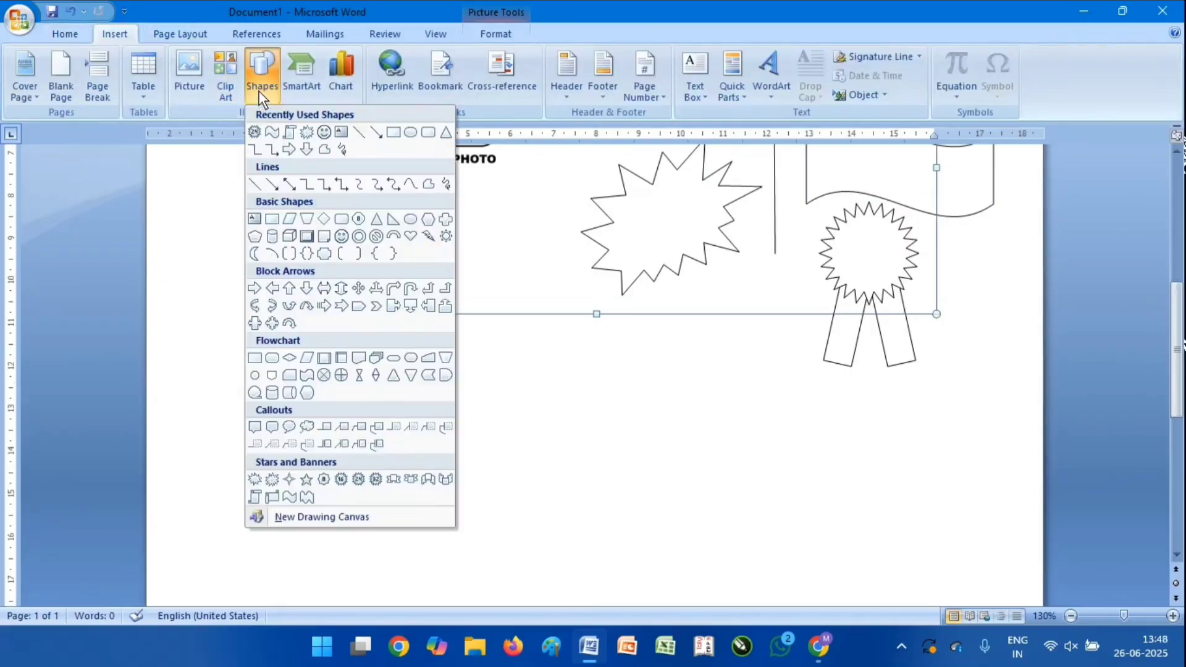
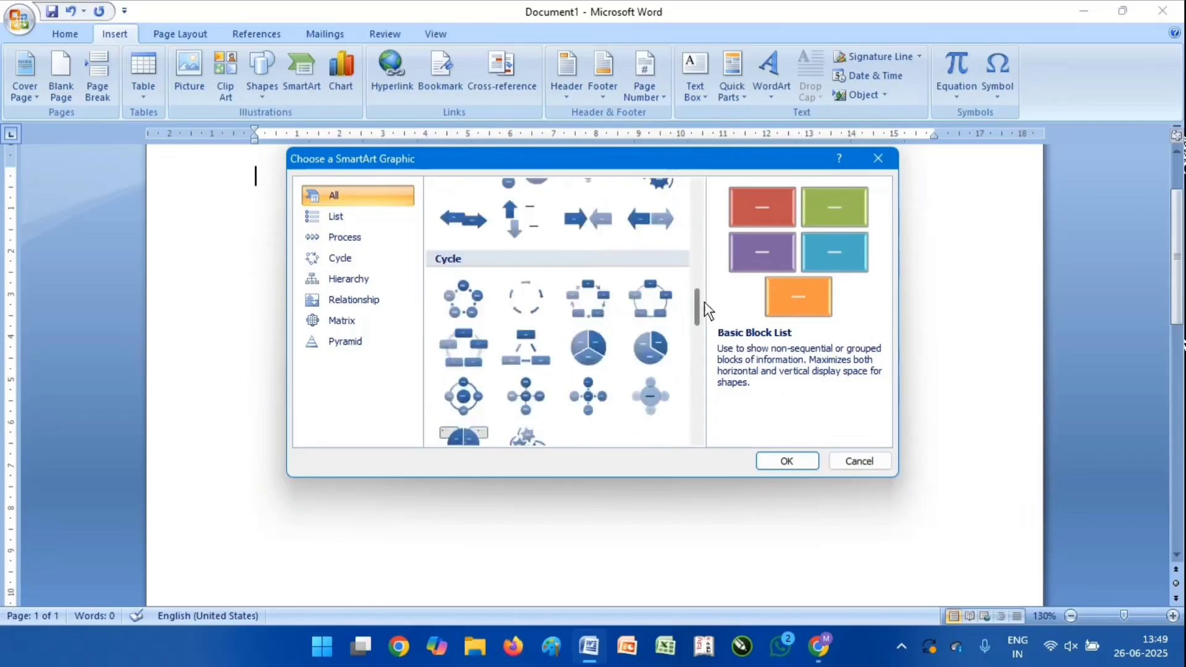
Insert a Diverging Arrows SmartArt graphic into the empty page
click(644, 228)
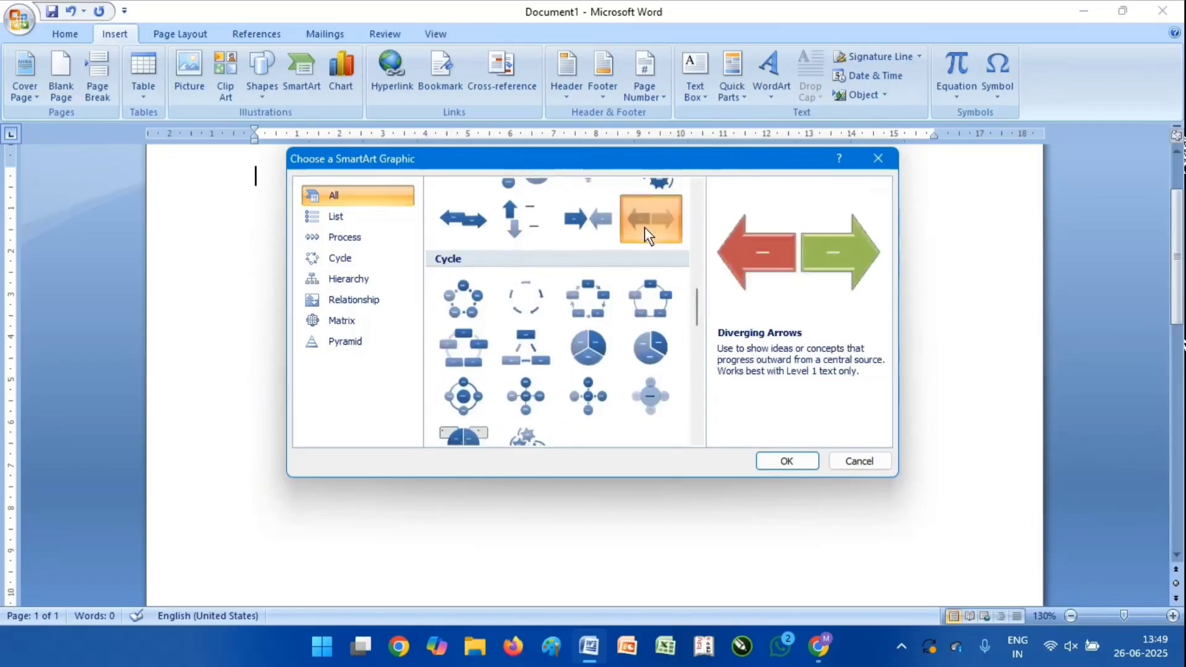
click(792, 462)
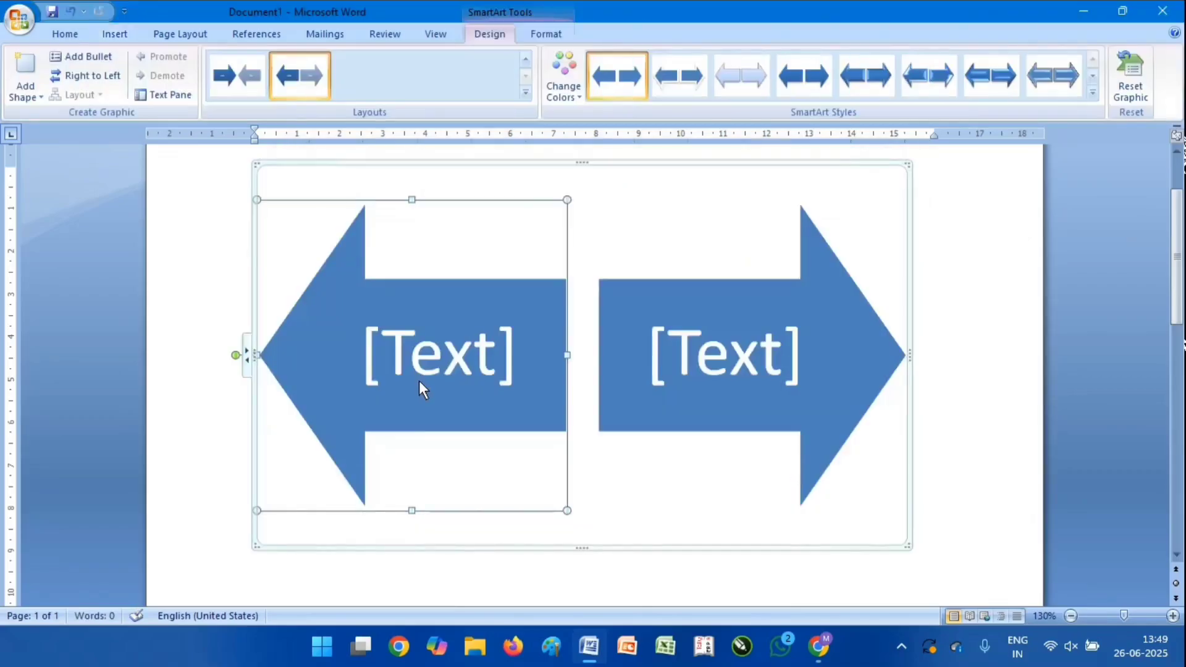
scroll(418, 380, down, 1)
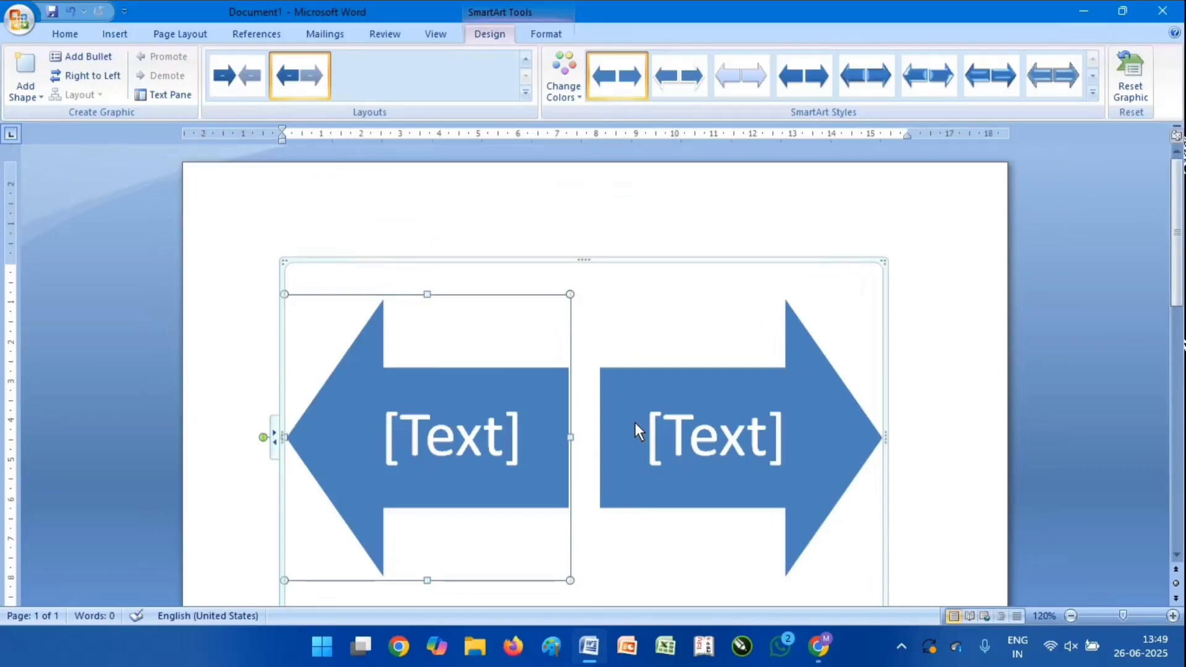
scroll(635, 423, down, 2)
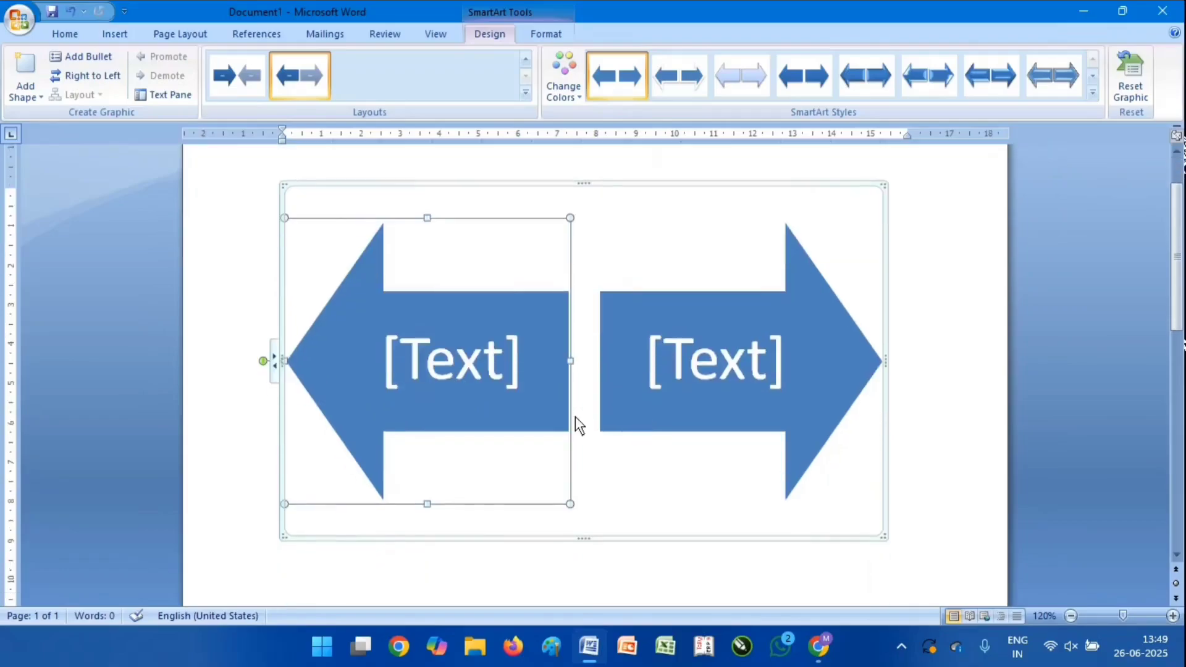
Label the left-pointing arrow GAYA and the right-pointing arrow PATNA
click(465, 368)
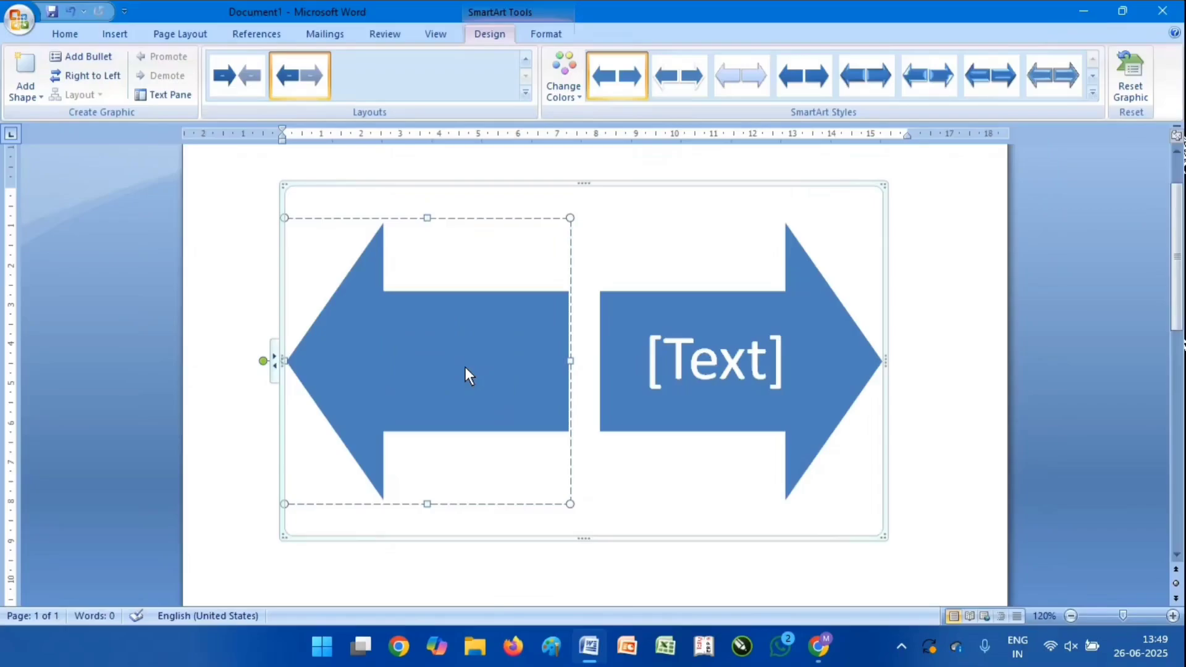
text(GAYA)
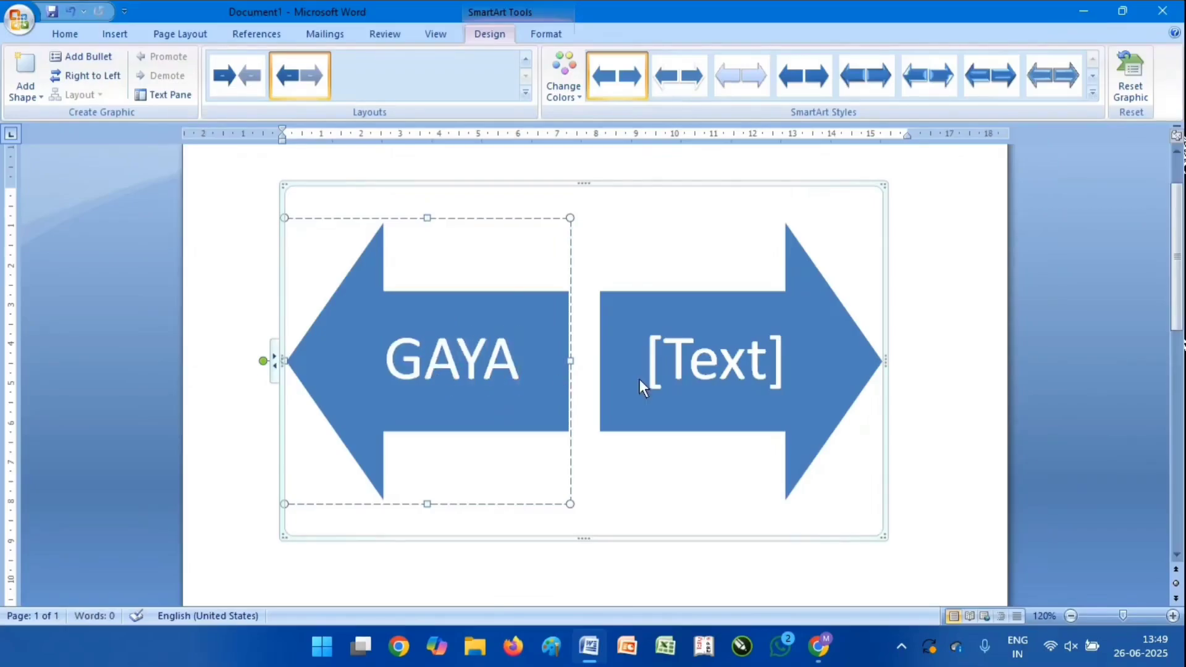
click(694, 368)
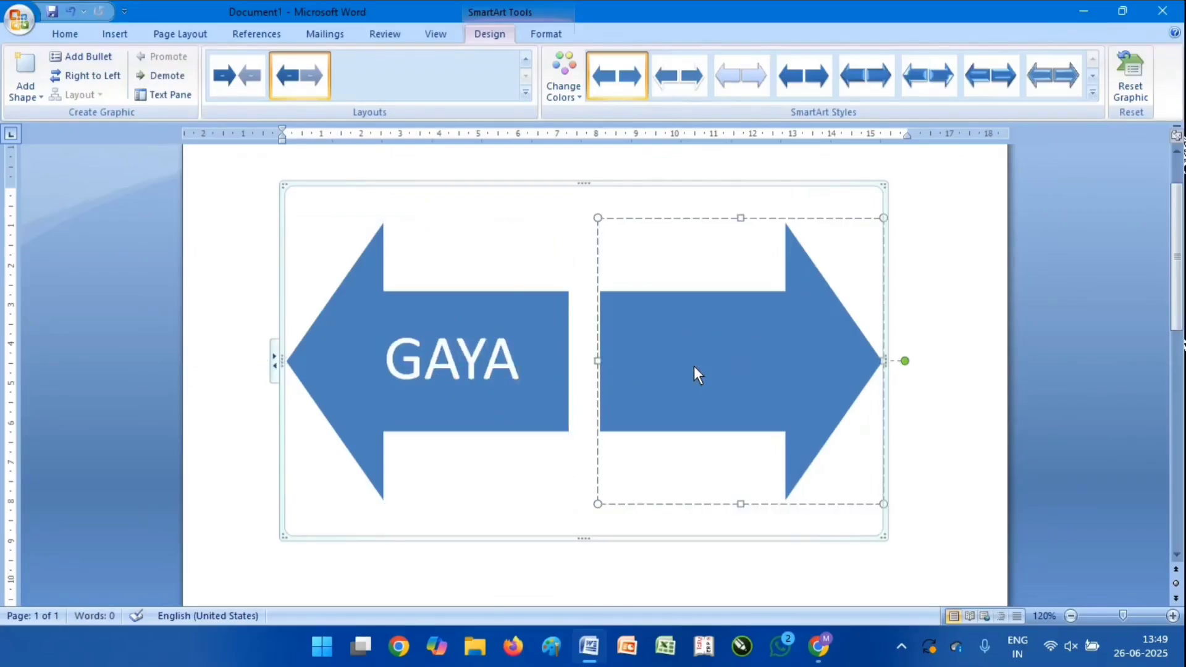
text(PATNA)
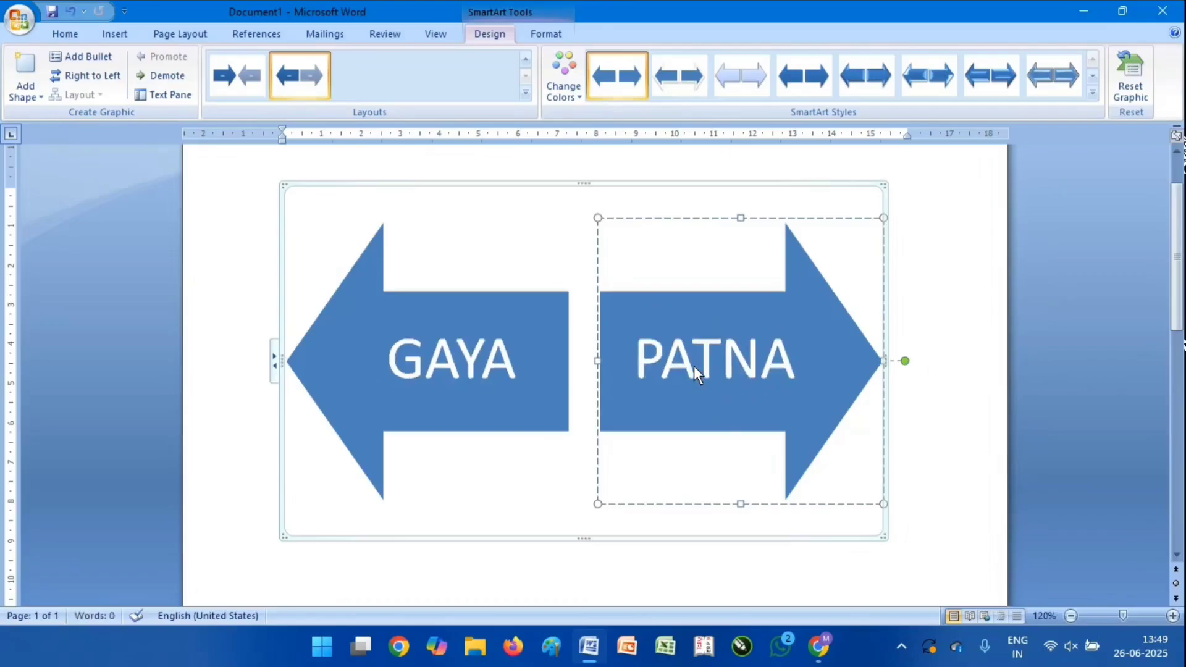
click(921, 414)
click(114, 33)
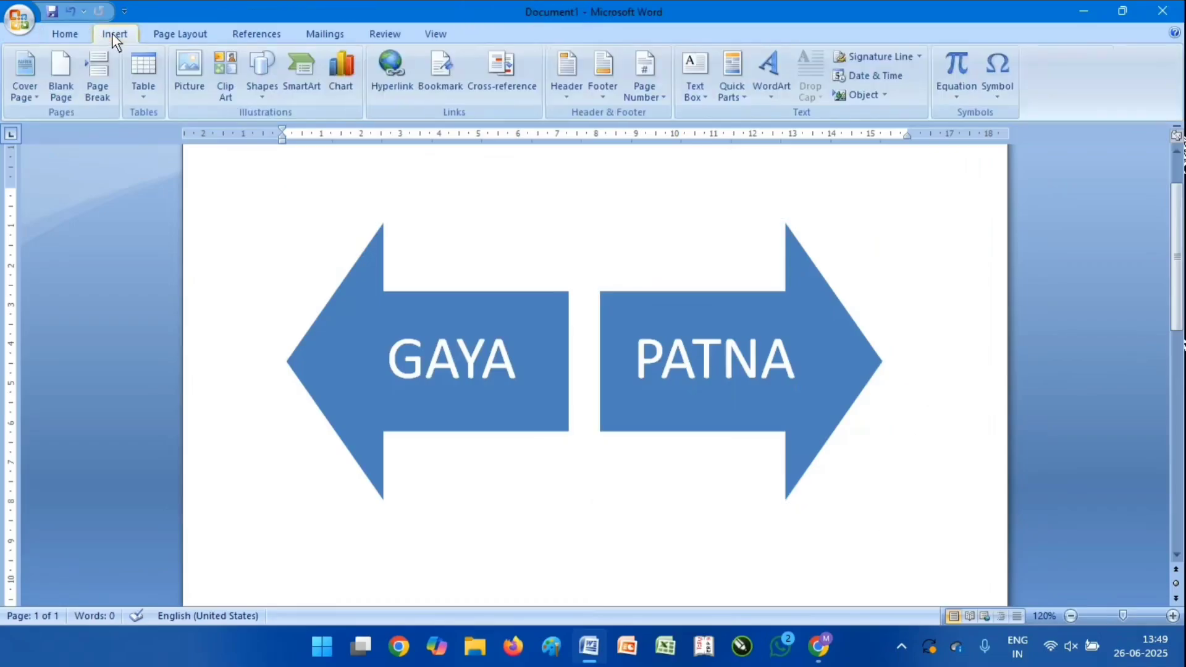
click(304, 76)
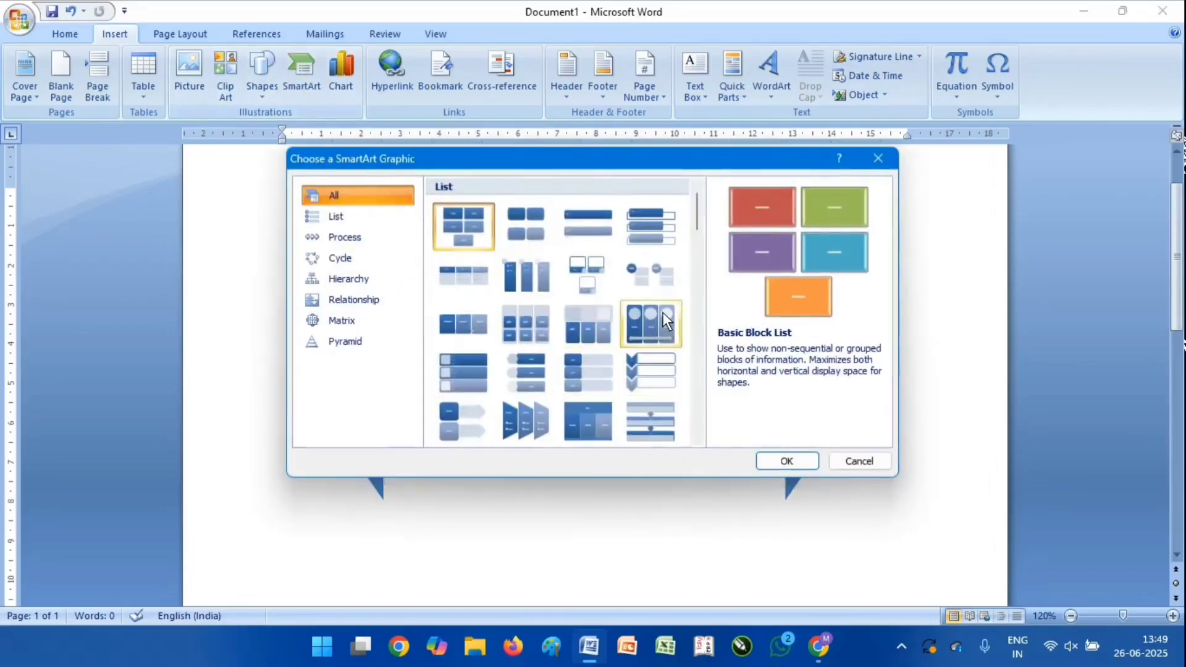
drag(700, 213, 706, 261)
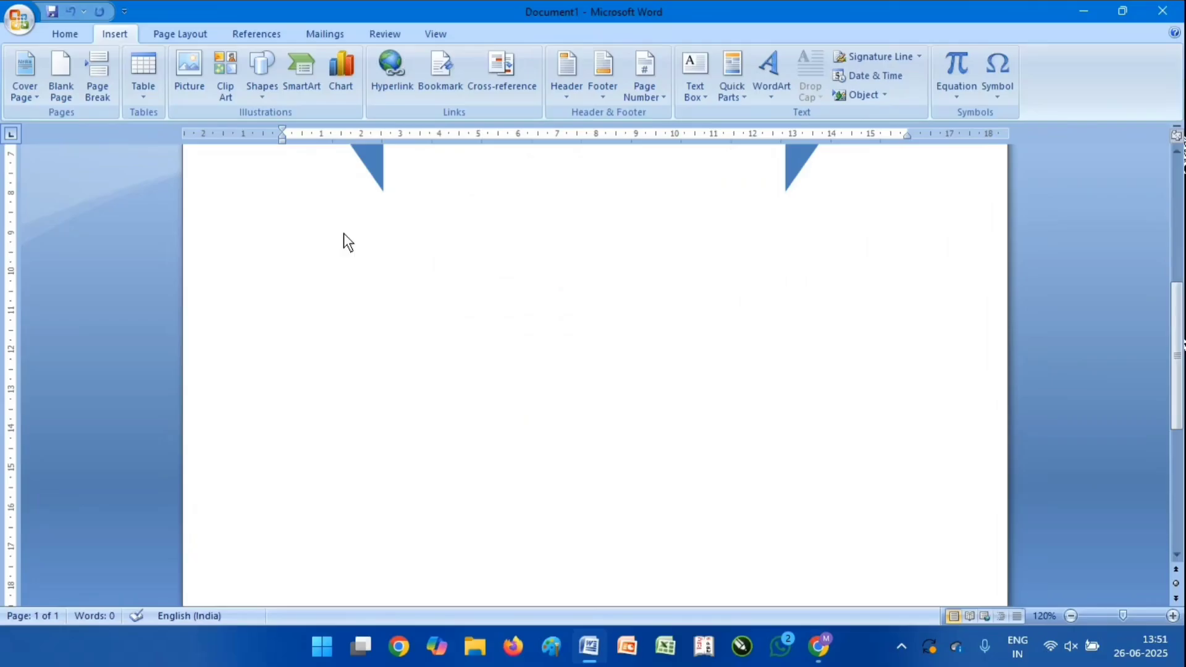
Insert a Text Cycle SmartArt graphic below the diverging arrows
click(303, 81)
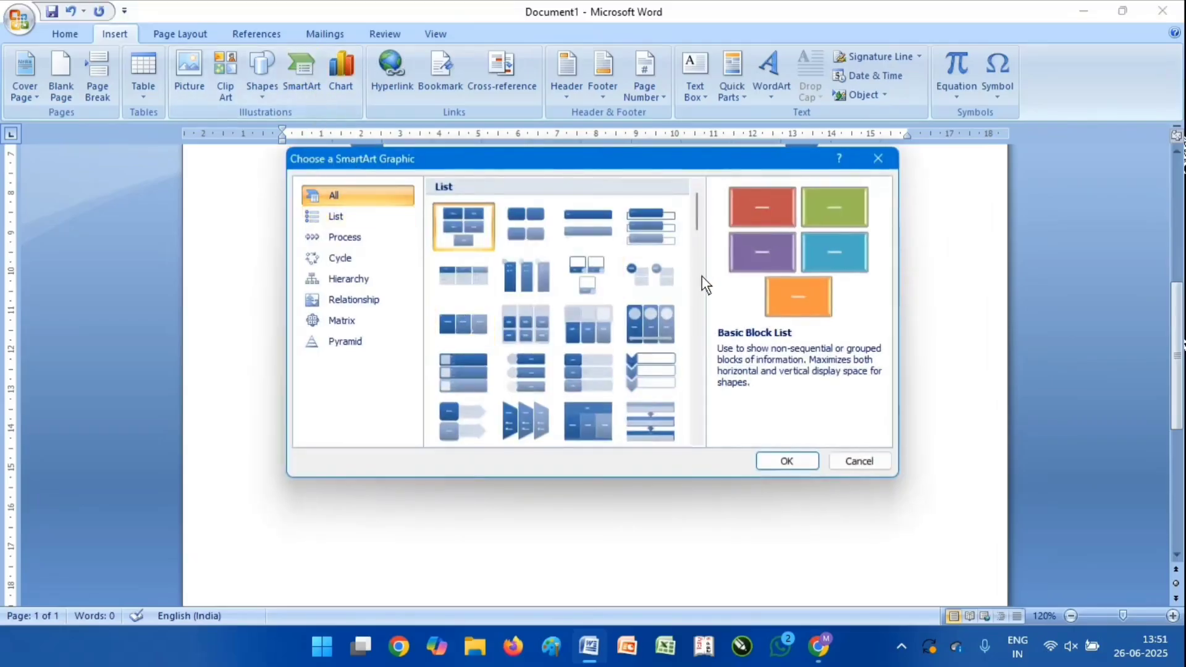
drag(699, 222, 711, 312)
click(526, 317)
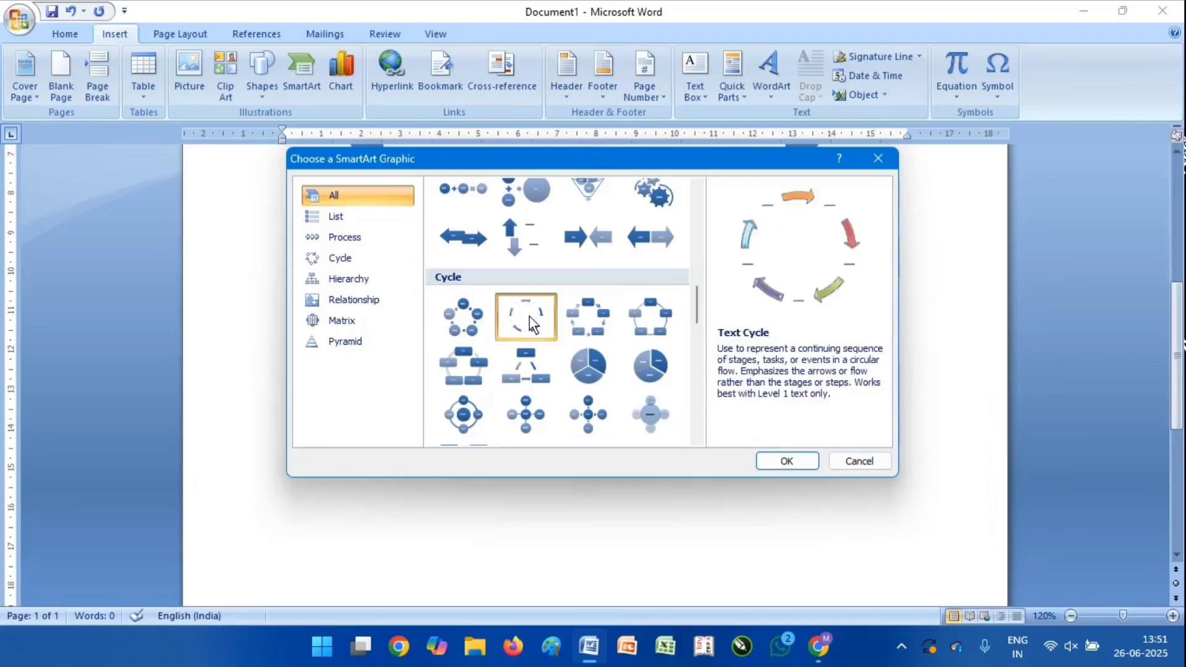
click(786, 461)
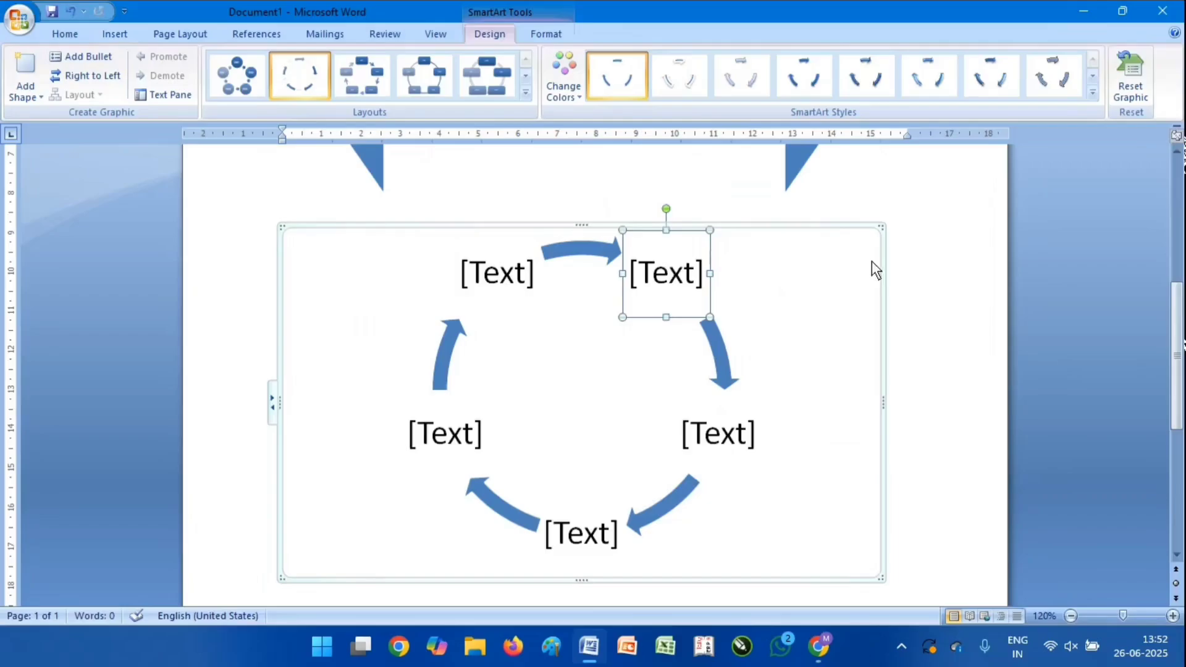
click(937, 284)
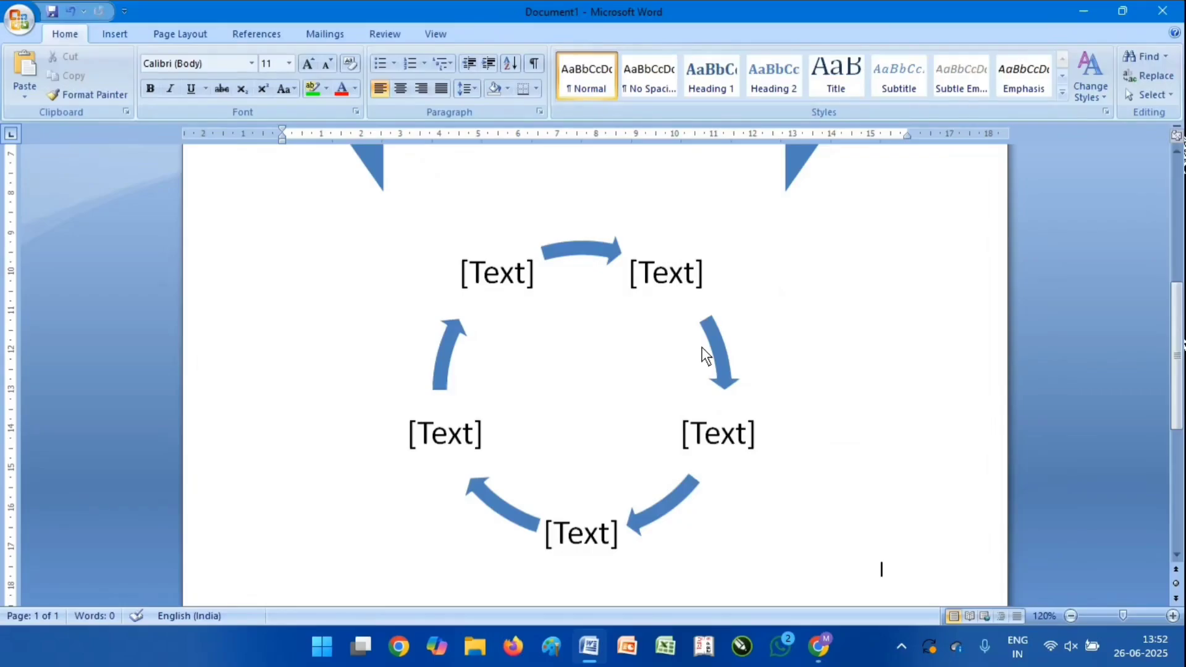
Delete the Text Cycle graphic below the diverging arrows
click(110, 34)
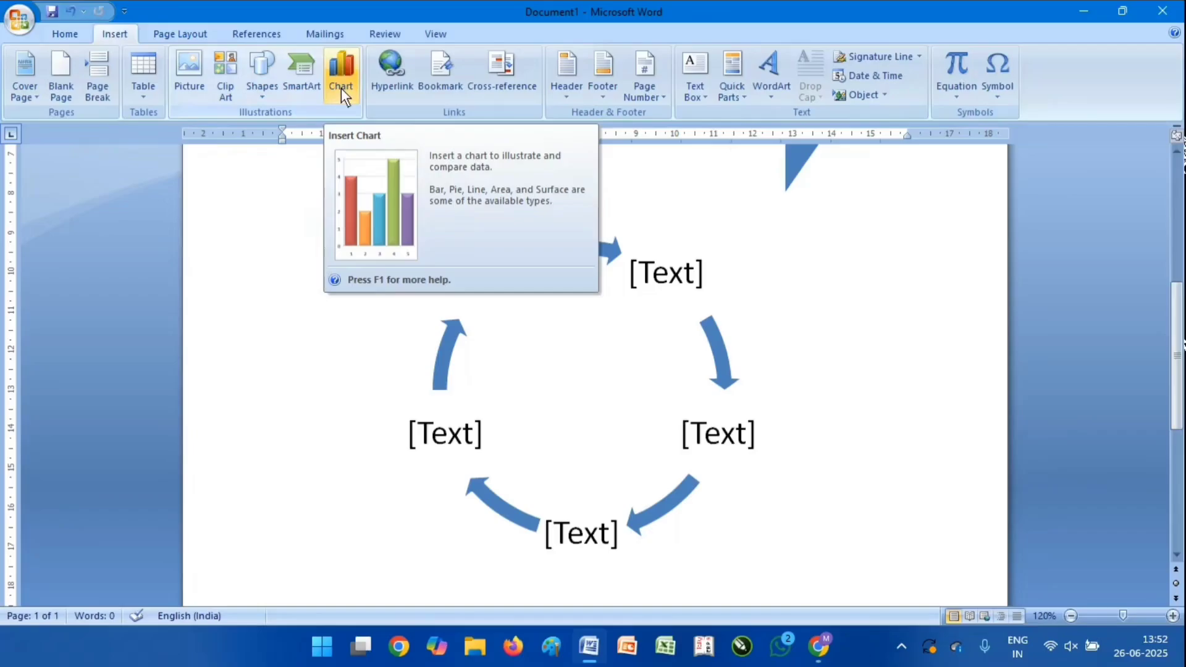
click(535, 299)
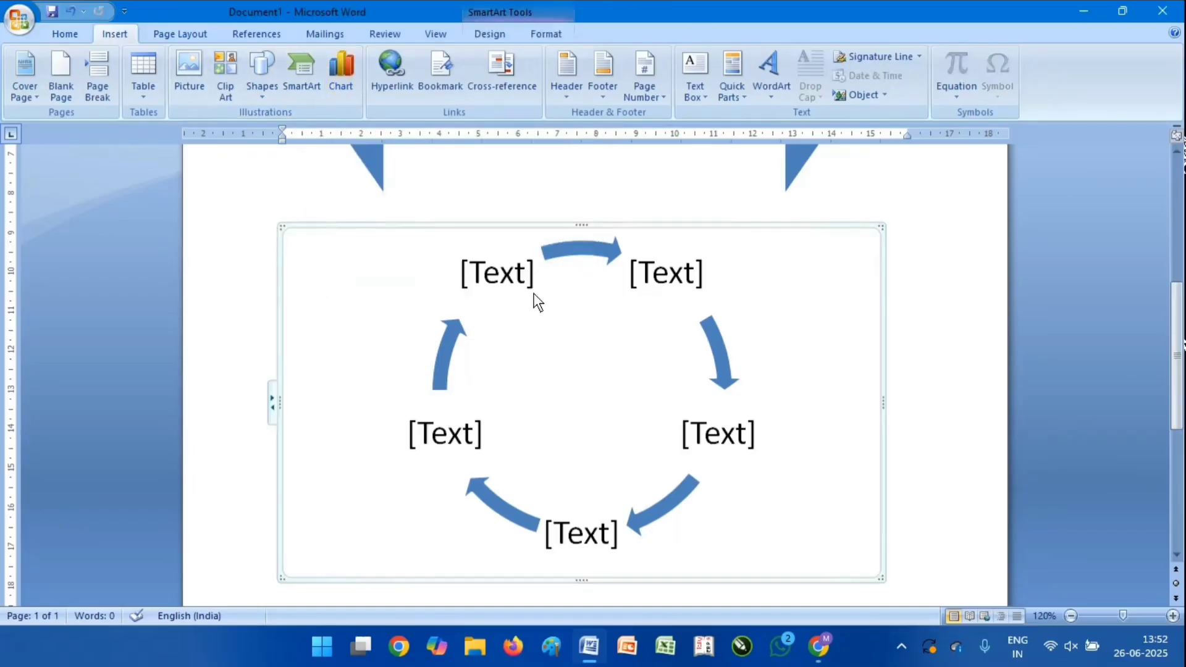
key(Delete)
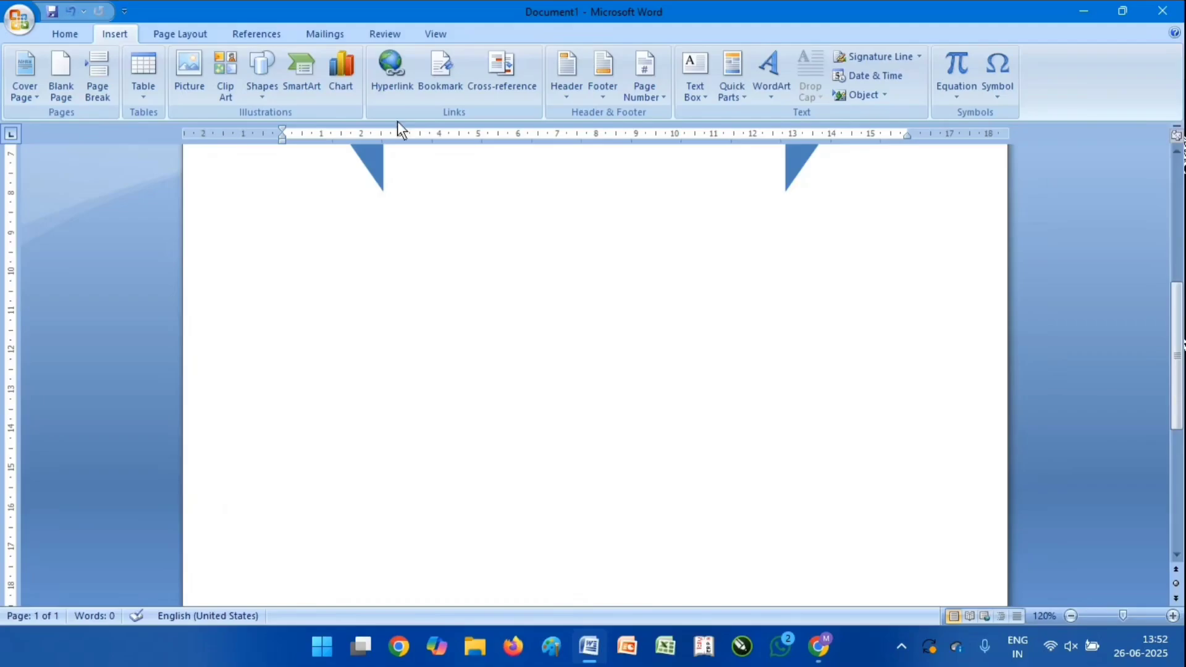
Insert a Clustered Column chart with its default sample data below the diverging arrows
click(345, 78)
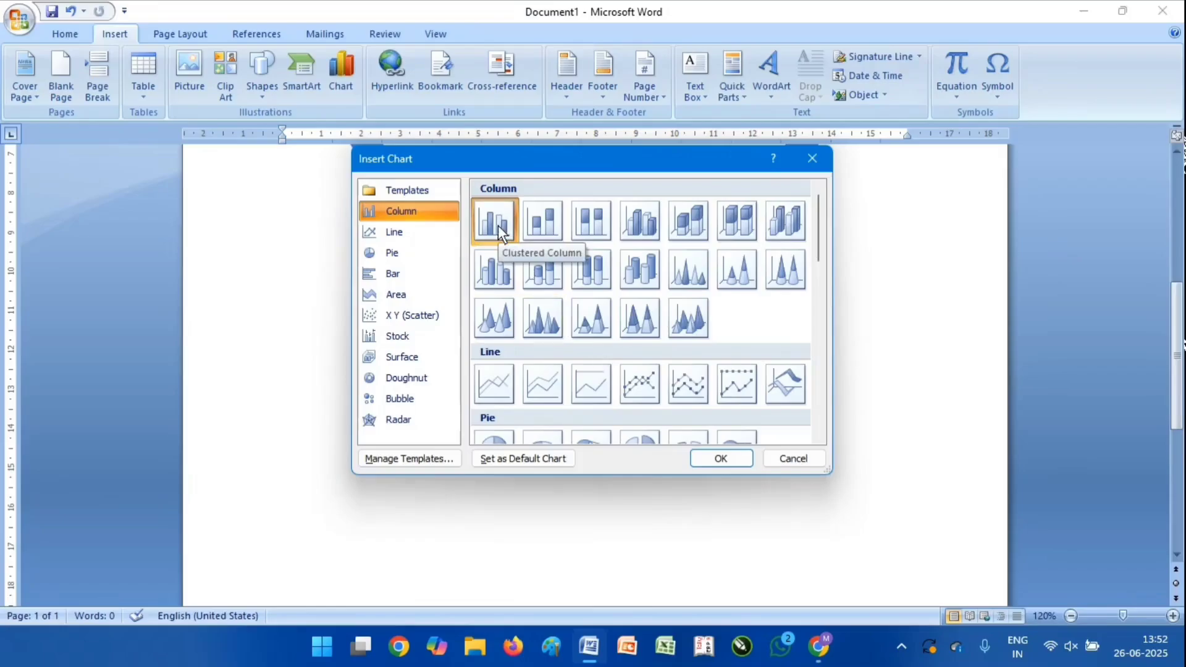
click(721, 460)
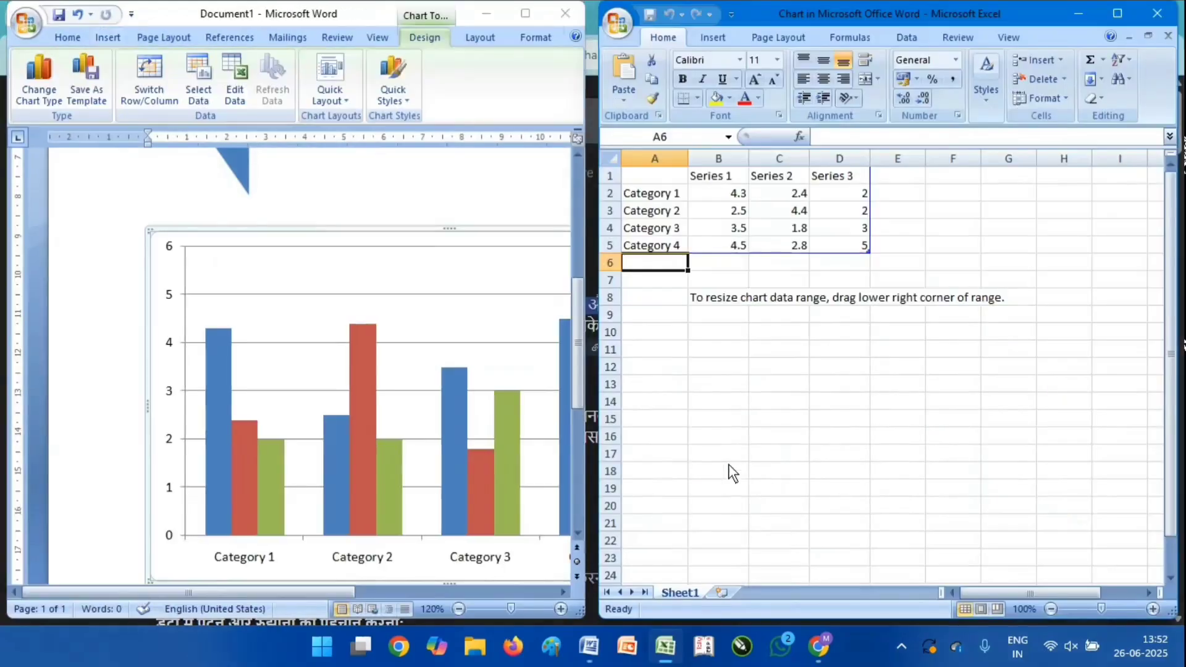
click(313, 316)
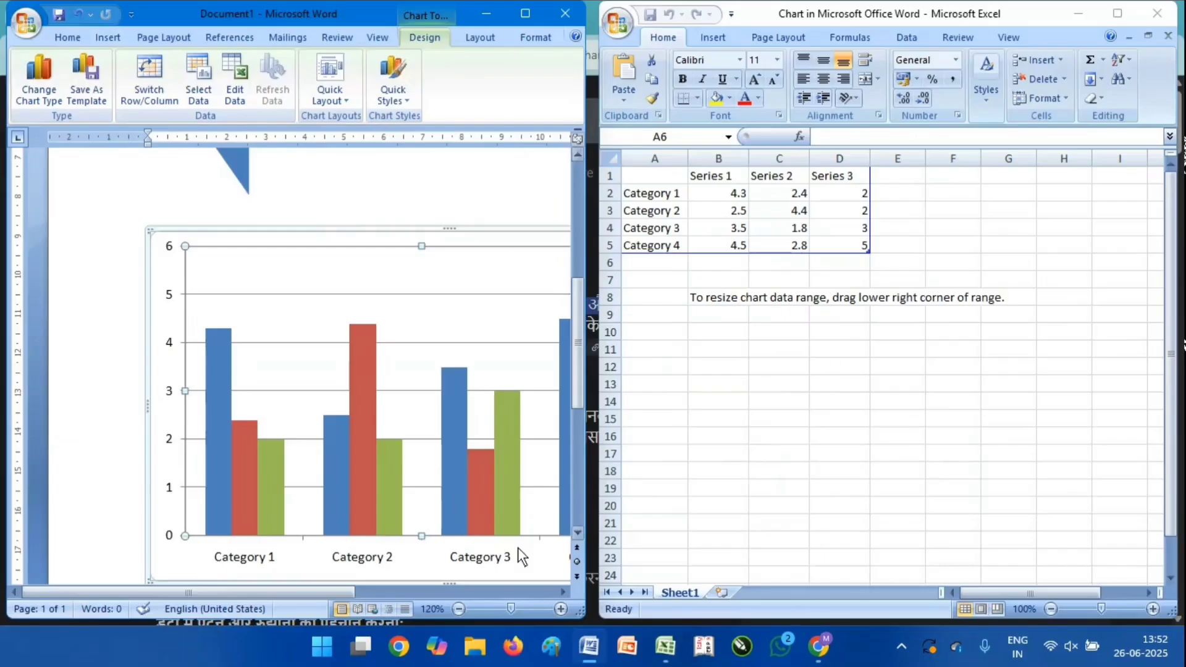
click(458, 609)
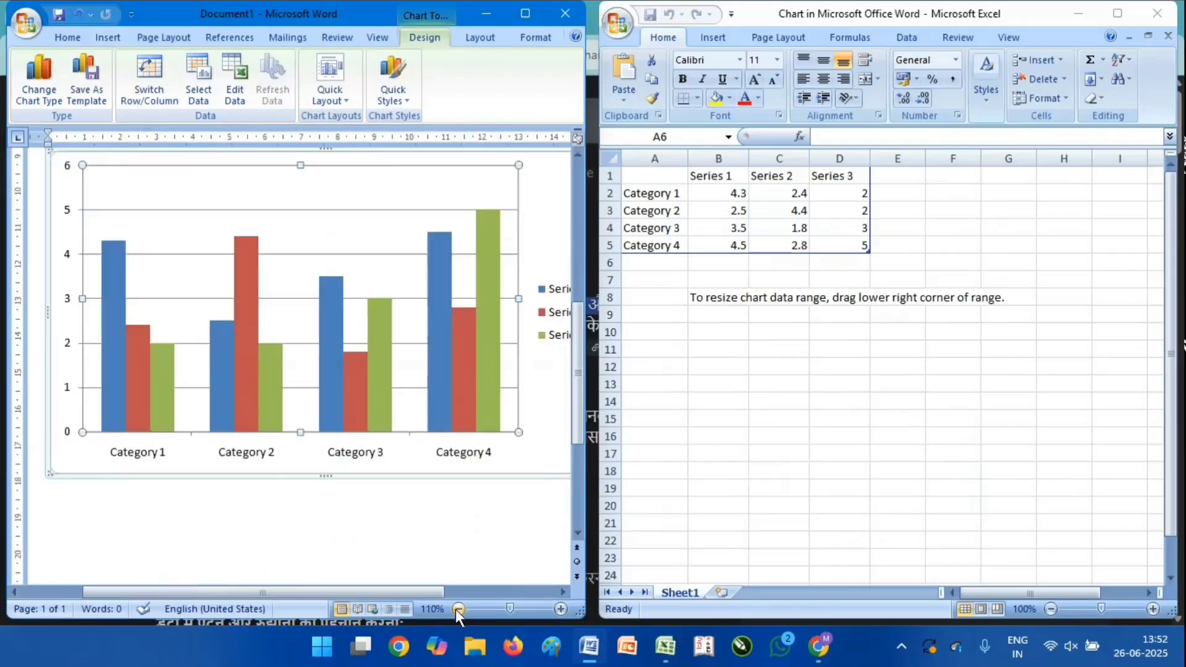
click(457, 609)
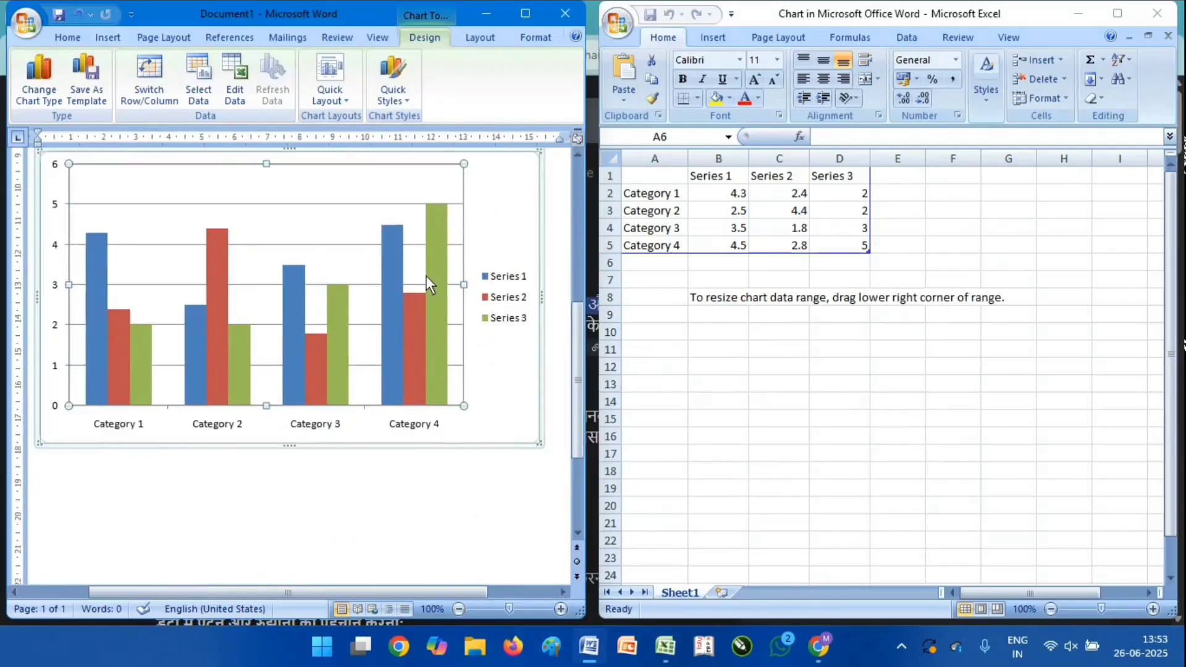
Examine the series headings and category labels in the data sheet against the chart's legend and horizontal axis
mouse_move(393, 395)
click(721, 183)
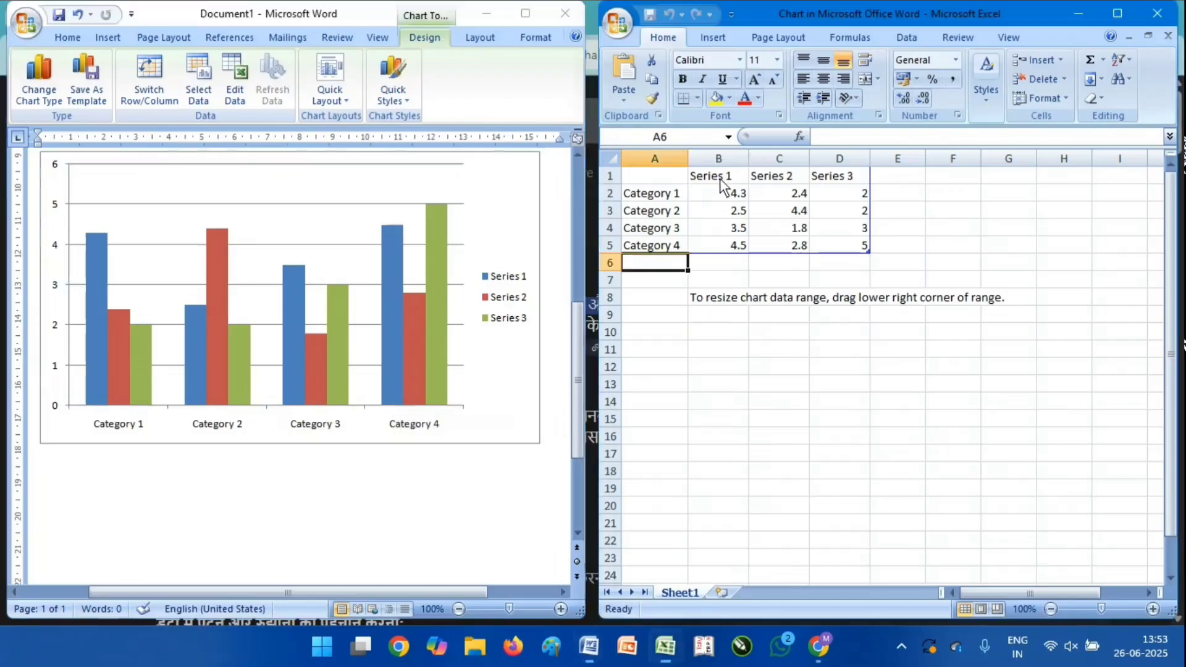
click(771, 181)
click(835, 184)
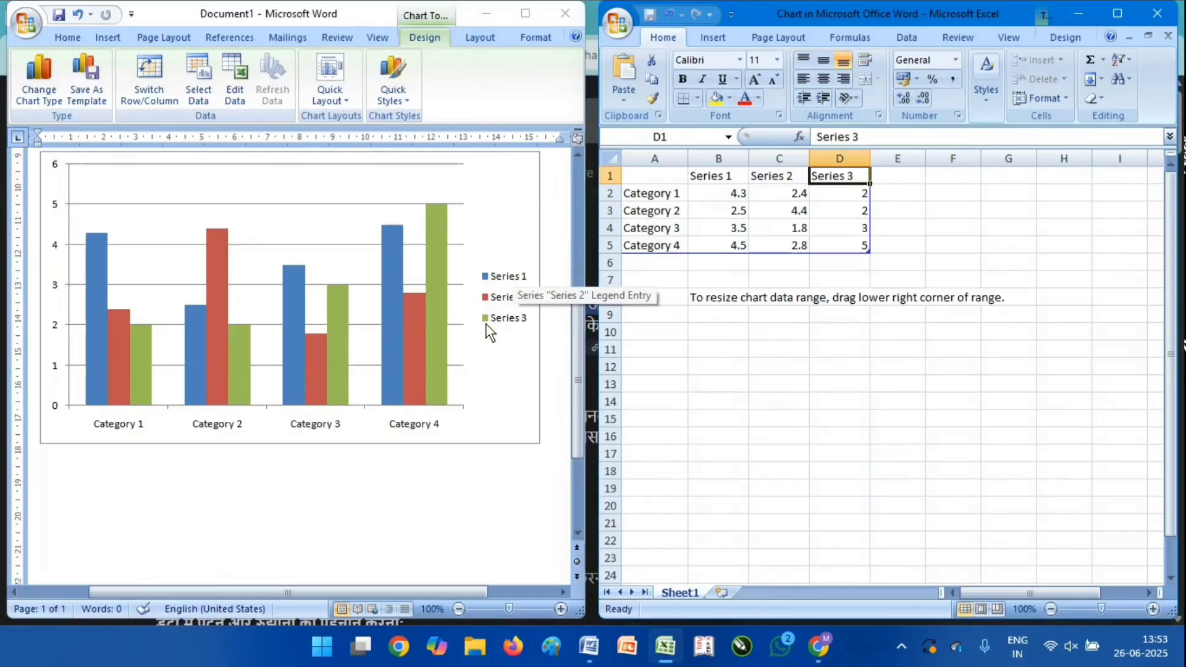
click(664, 199)
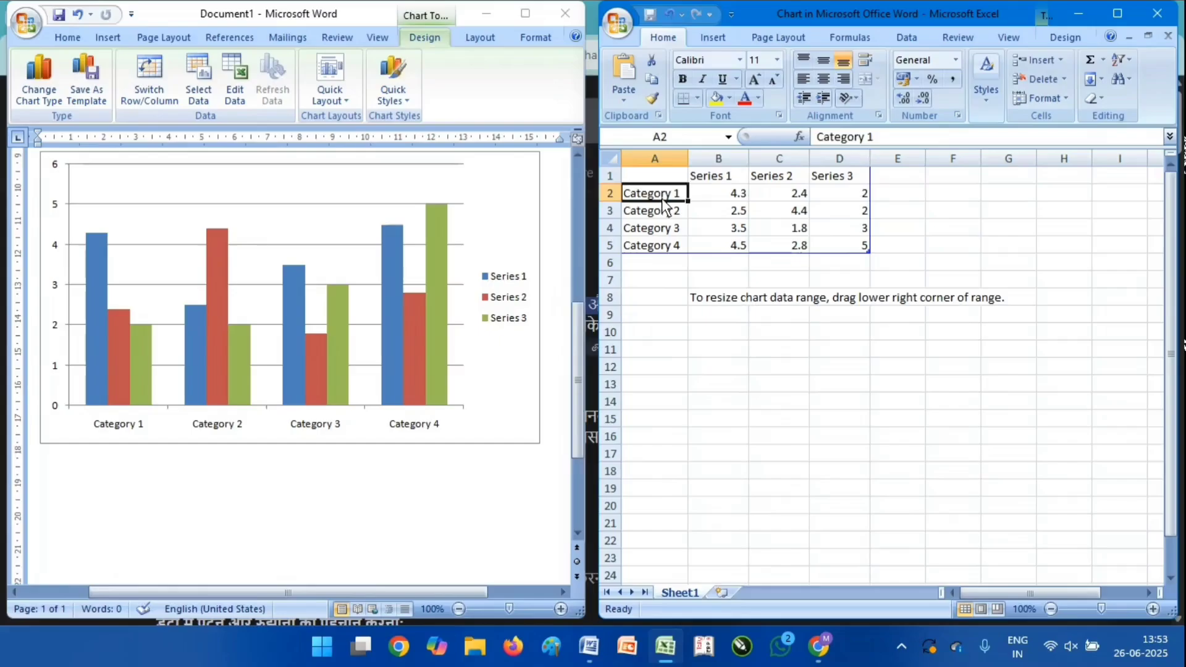
key(Down)
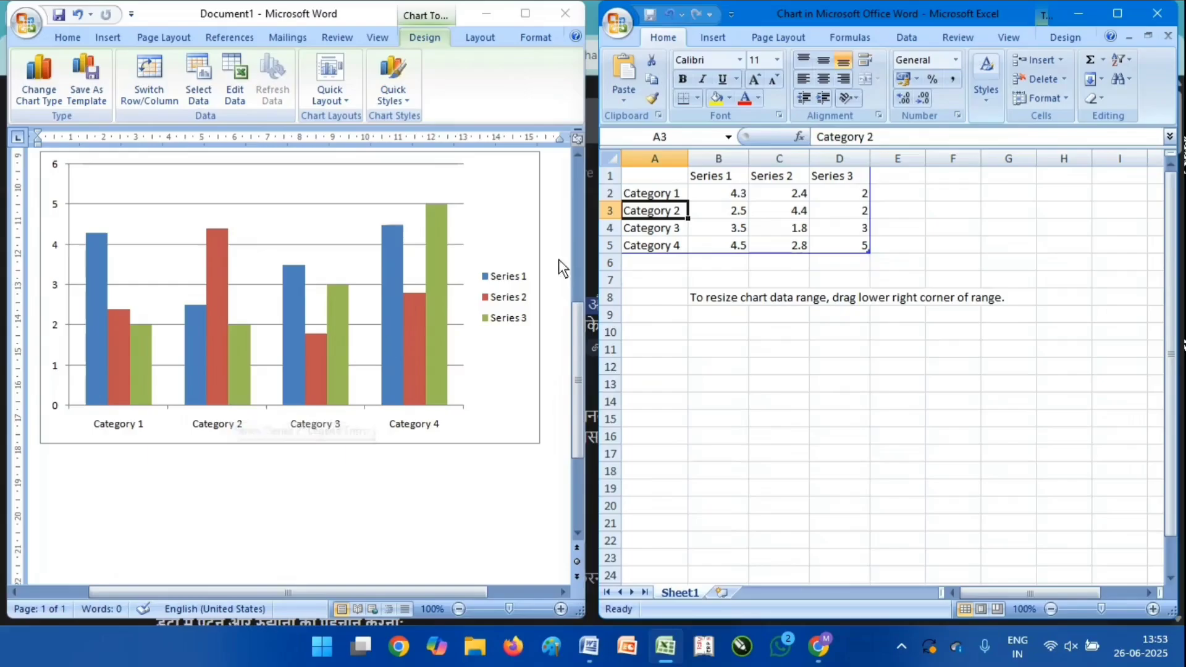
Replace the four category labels in cells A2 to A5 of the chart data with students' first names in capitals
click(662, 194)
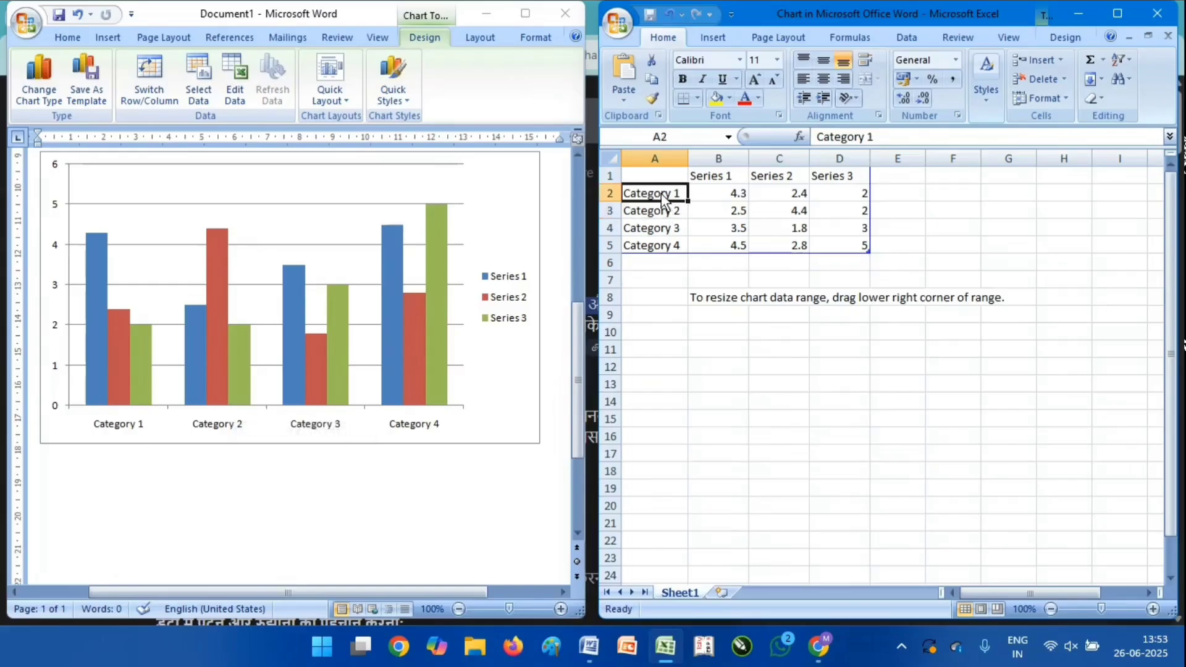
text(ROHAN)
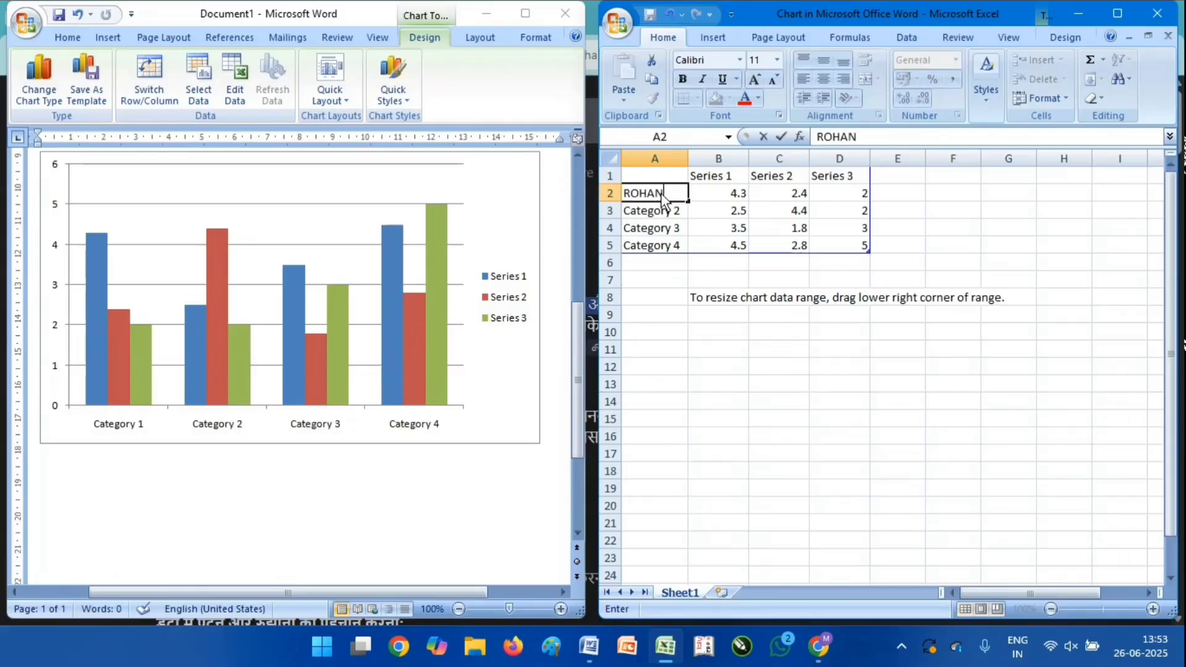
key(Return)
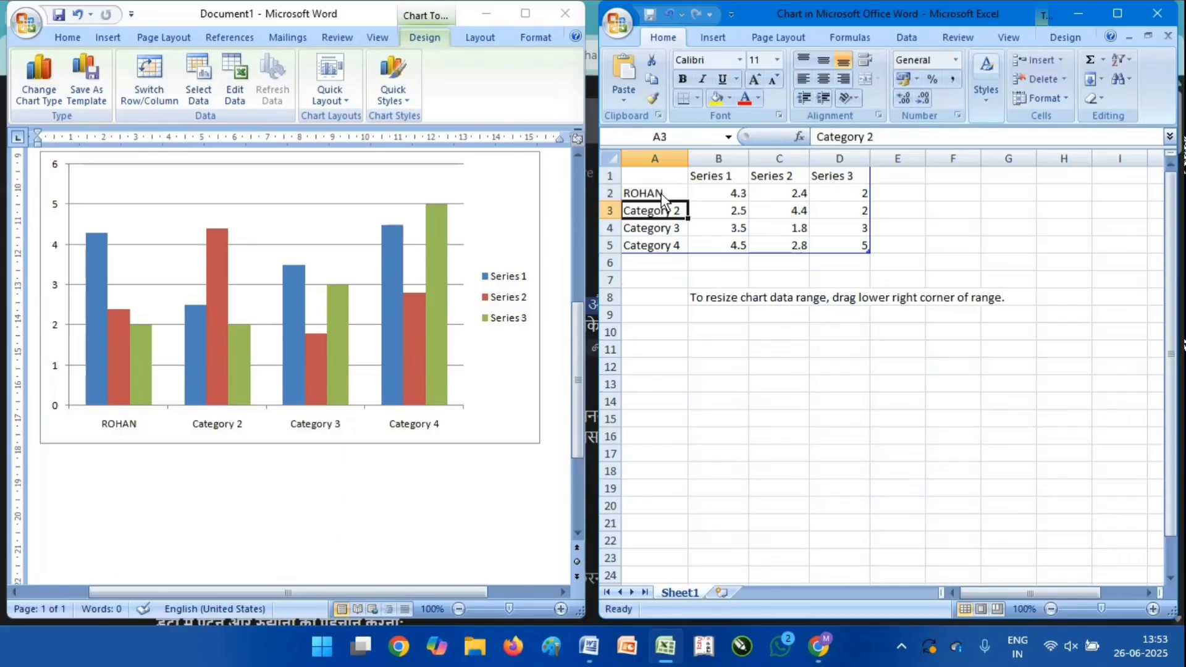
text(SOHAN)
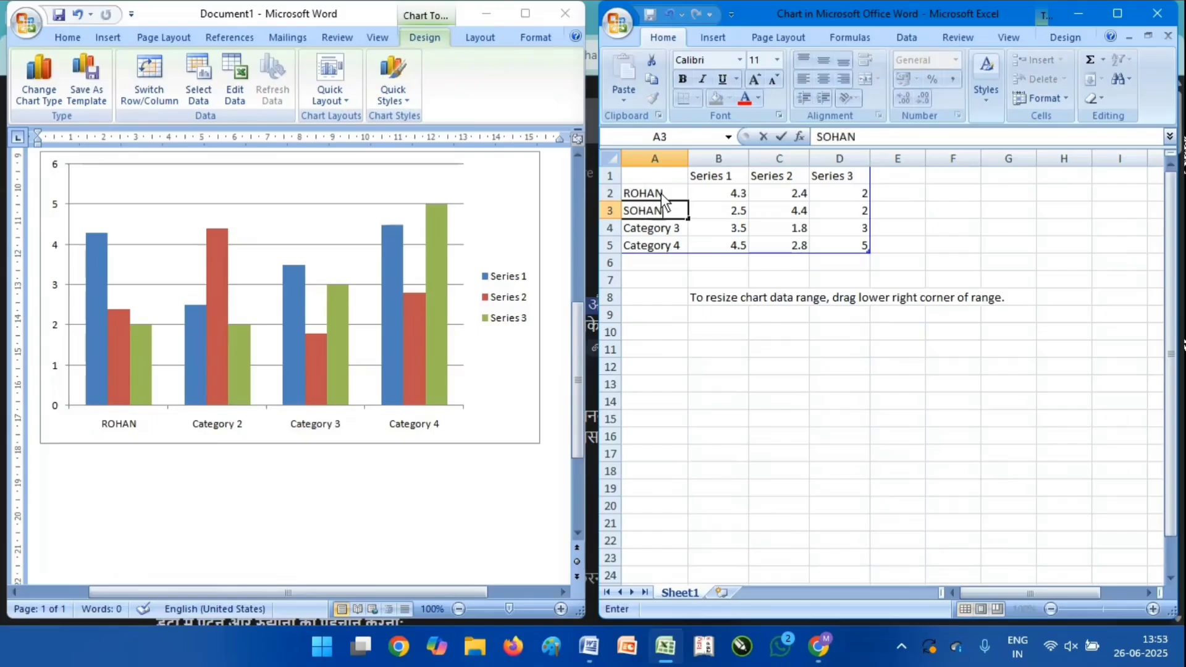
key(Return)
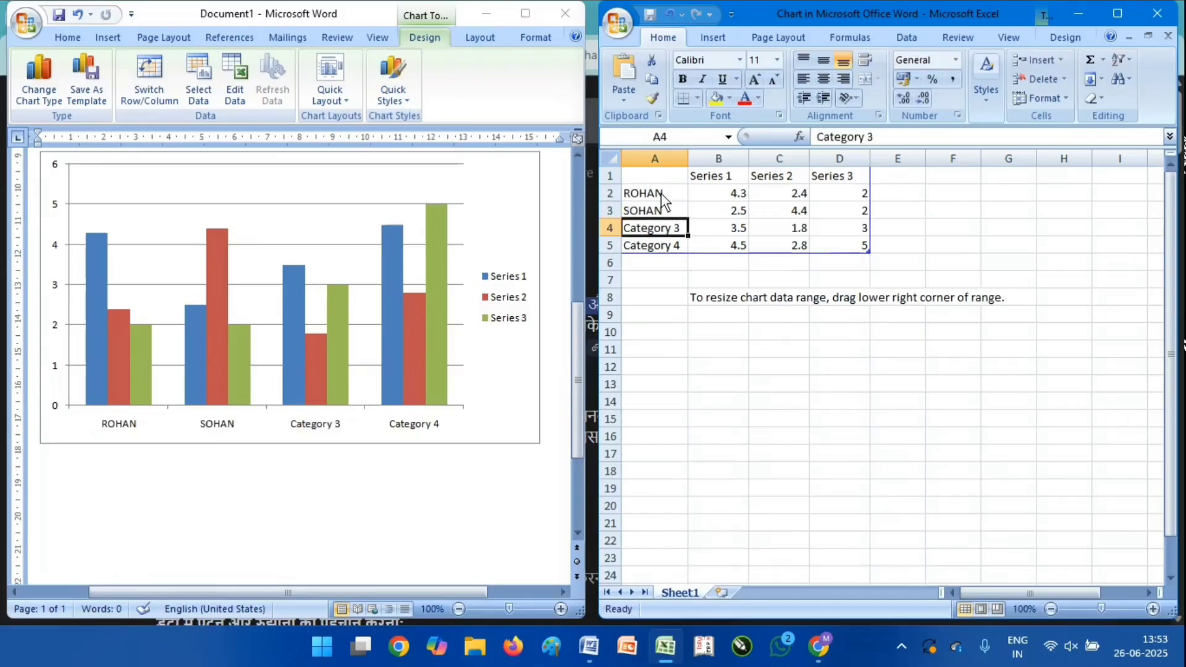
text(CHANDAN)
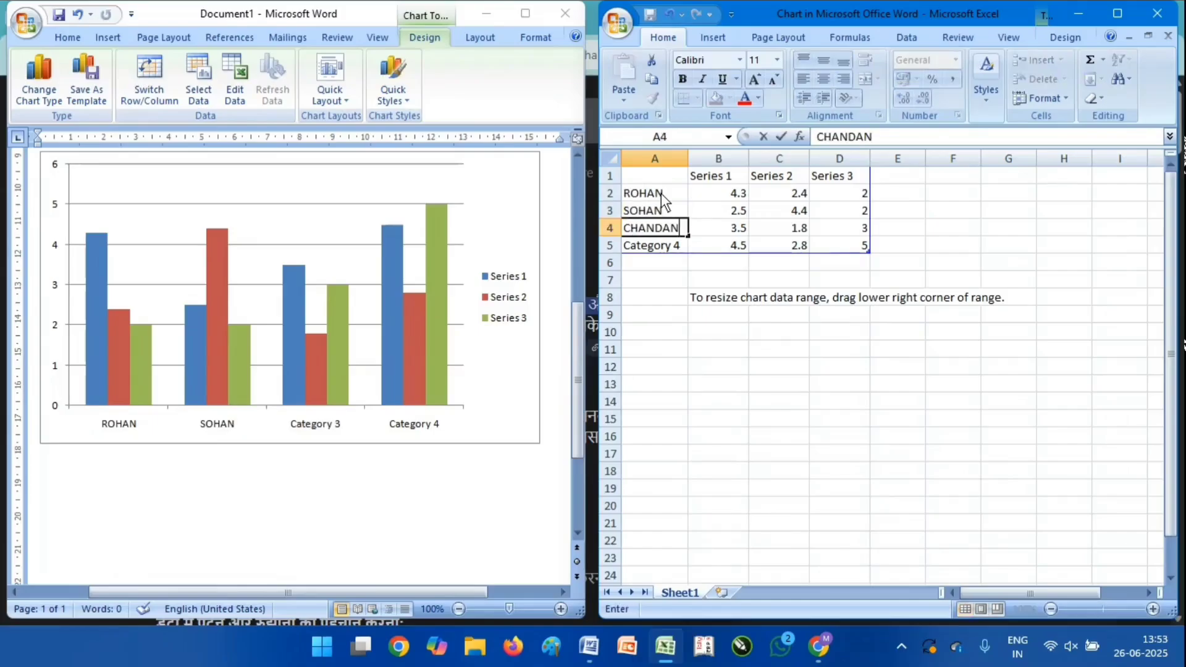
key(Return)
text(S)
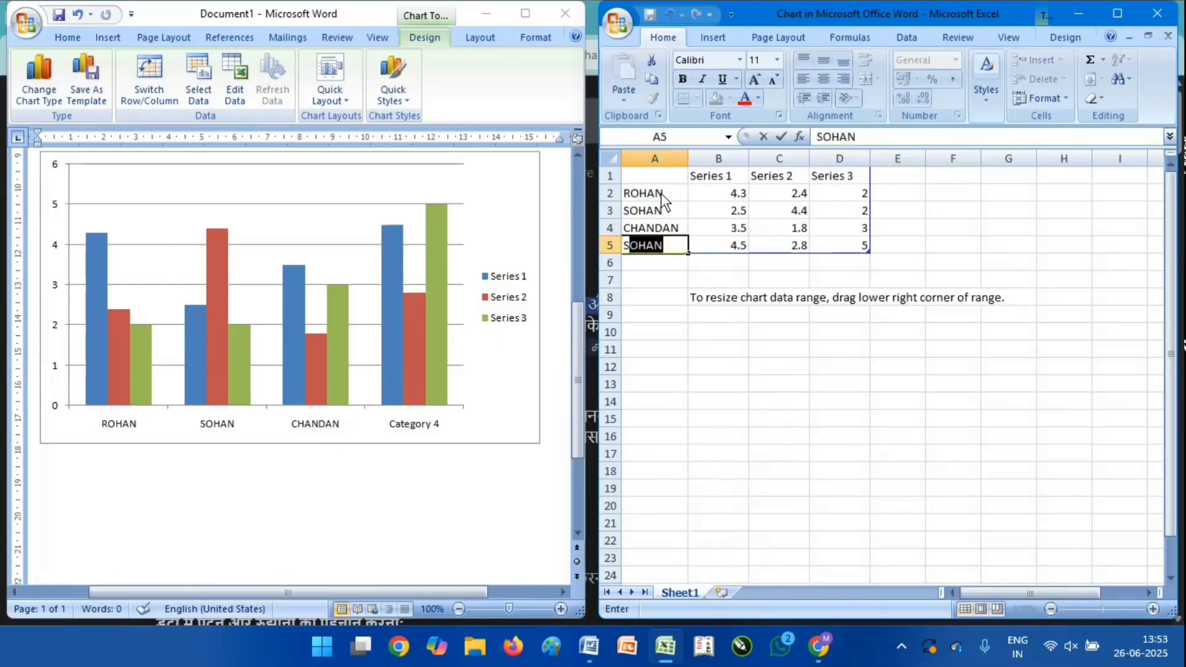
text(am)
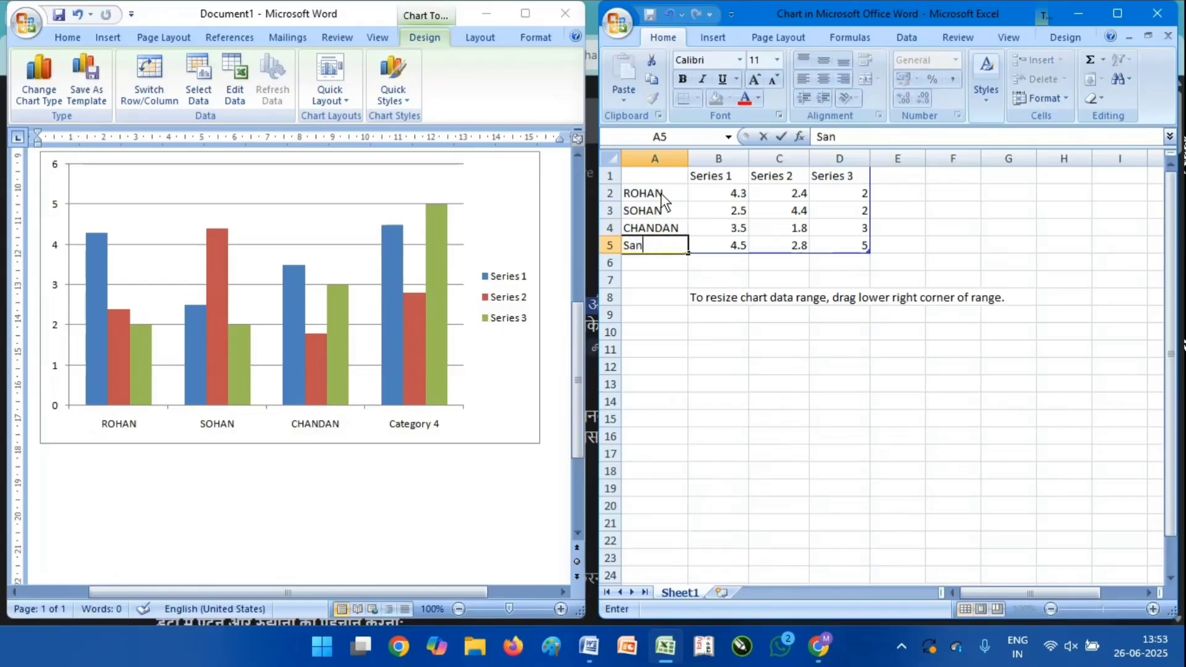
key(BackSpace)
key(BackSpace)
text(ANJAY)
click(765, 216)
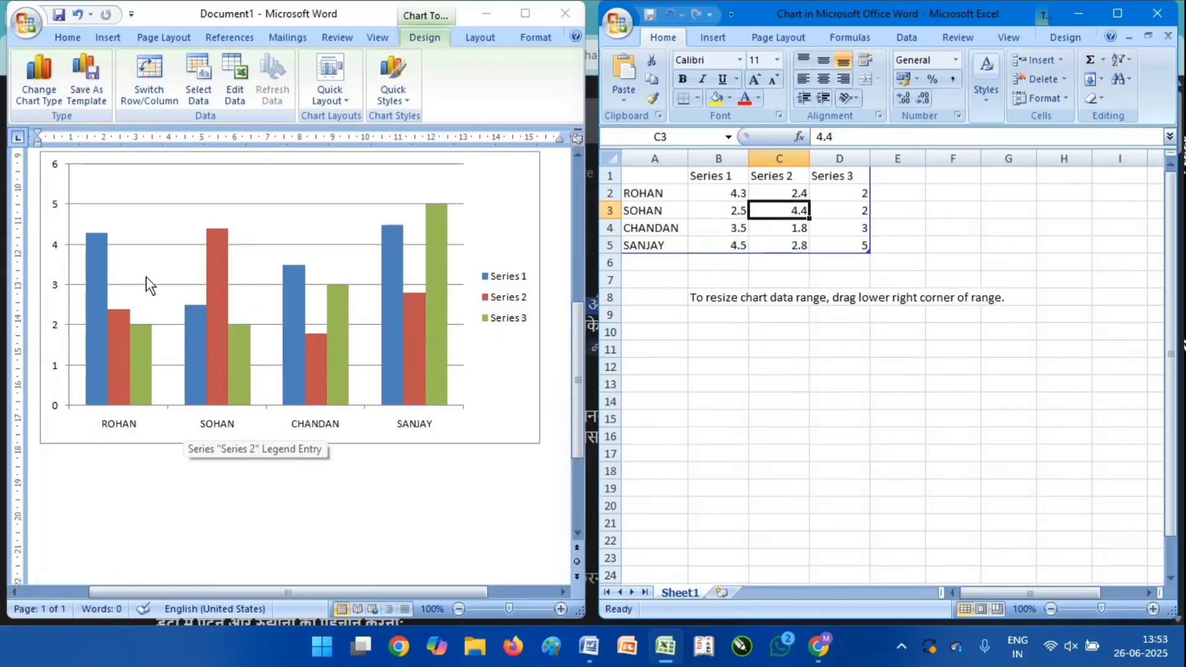
Rename the three series headings in the chart data as PHY, CHE and MATH
click(709, 181)
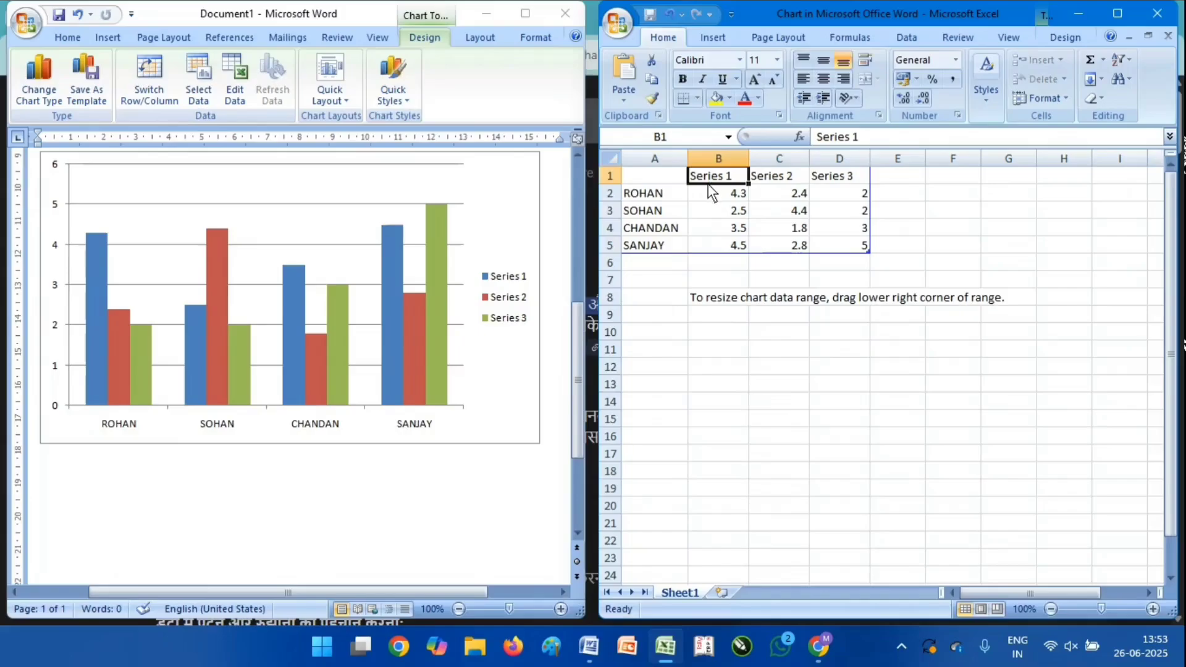
text(PHY)
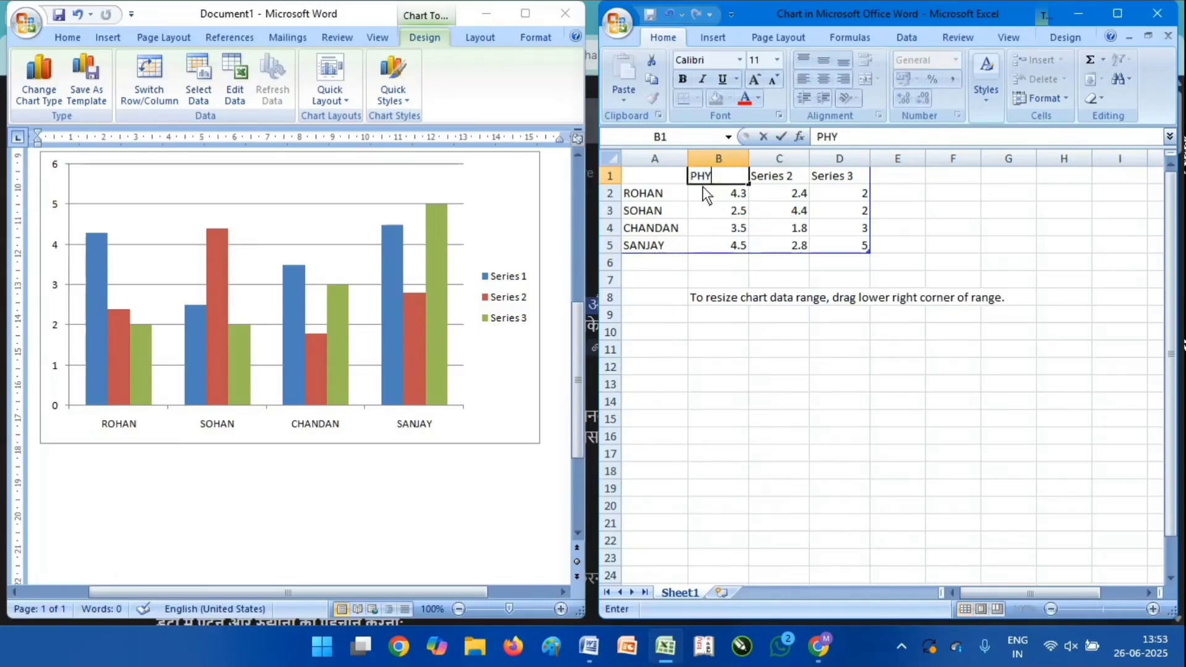
click(782, 179)
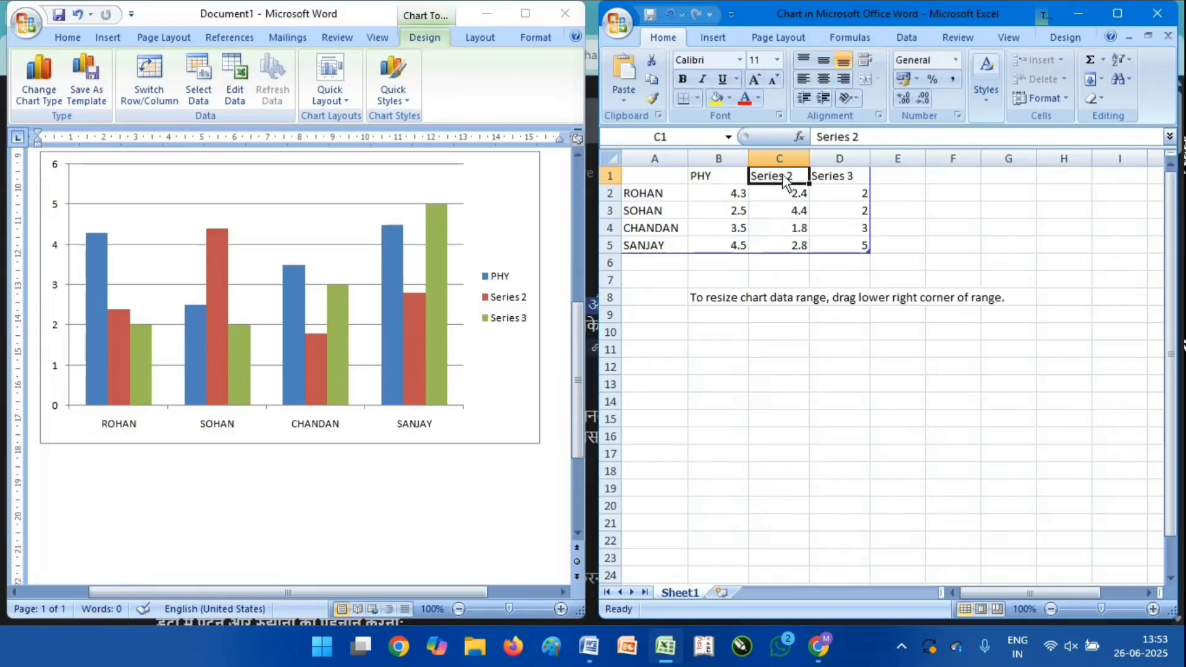
text(CHE)
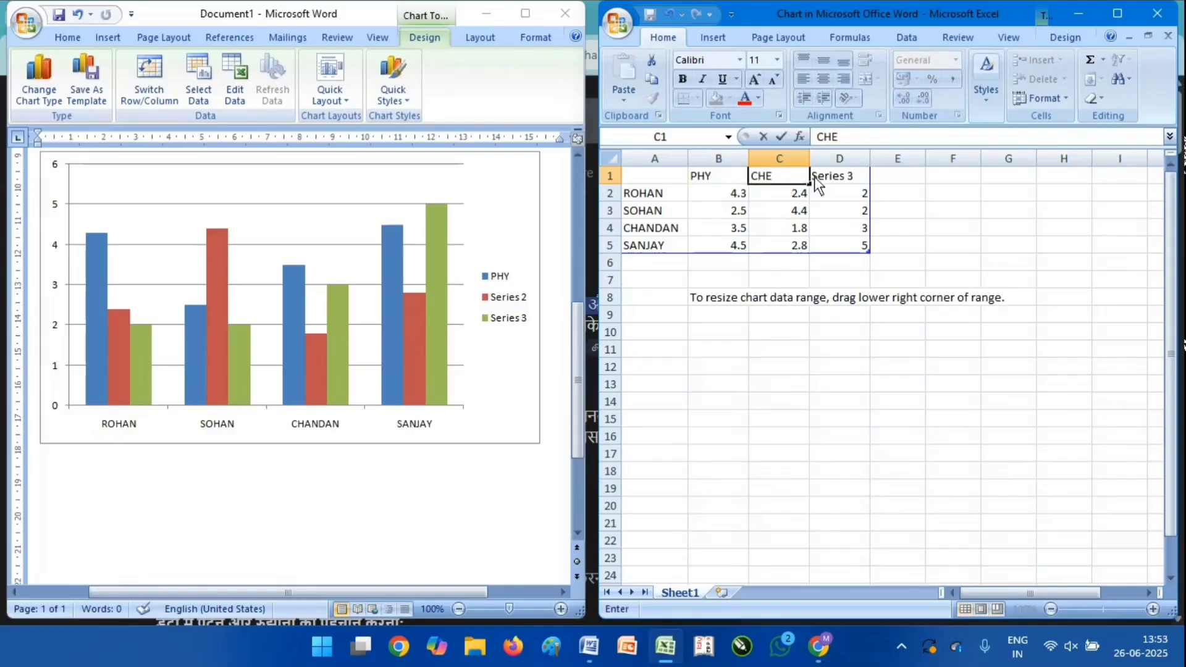
click(825, 178)
text(MATH)
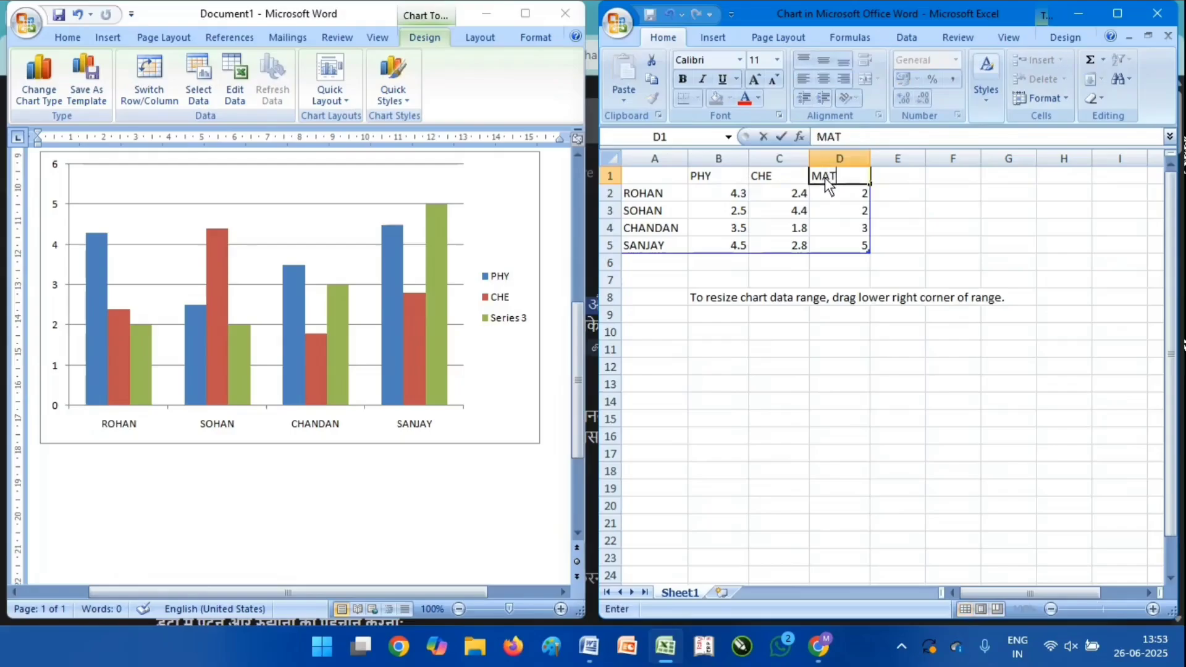
click(832, 203)
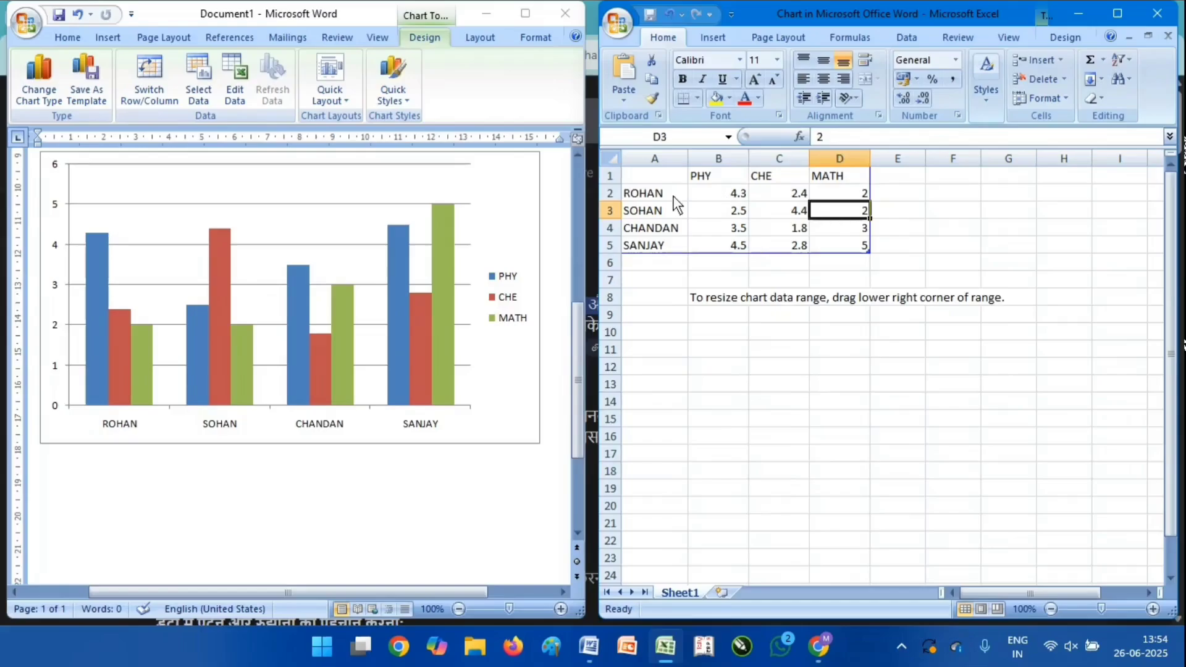
Set the PHY marks to 50 for the first student and 55 for the second
click(719, 198)
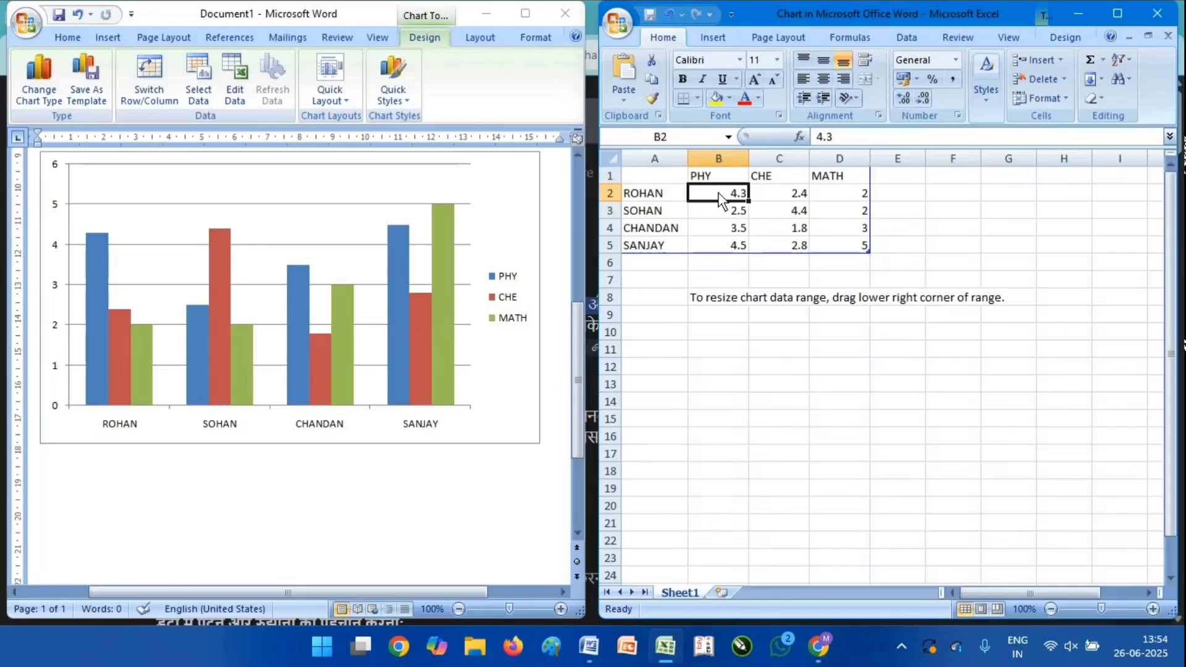
text(50)
key(Return)
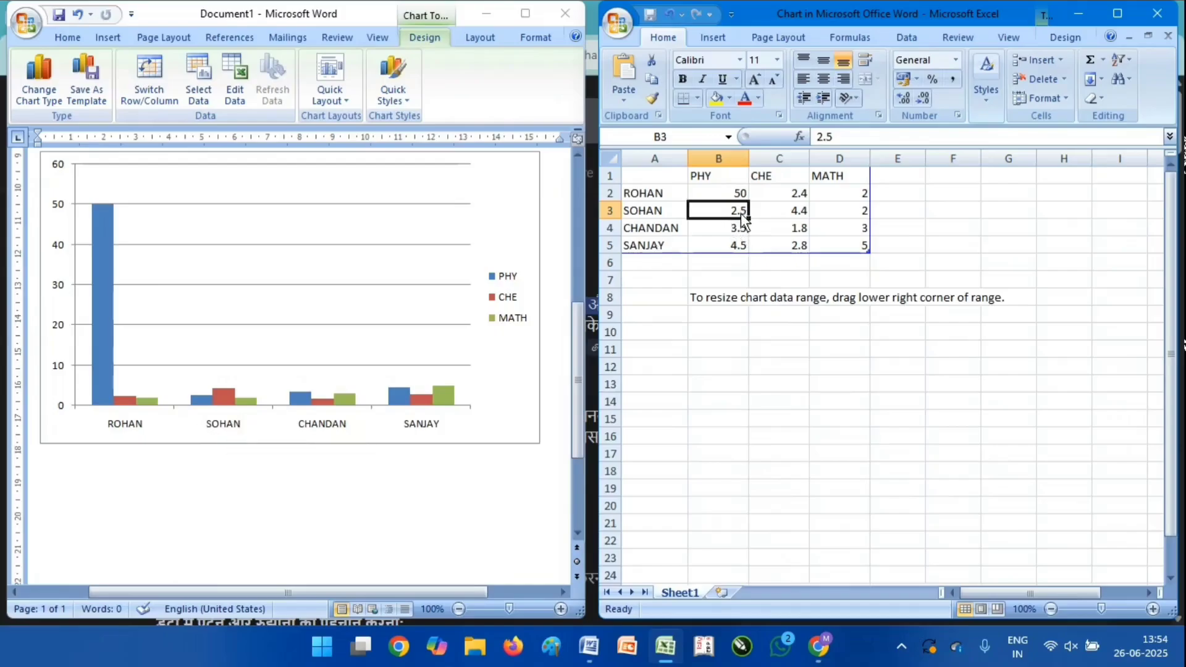
text(55)
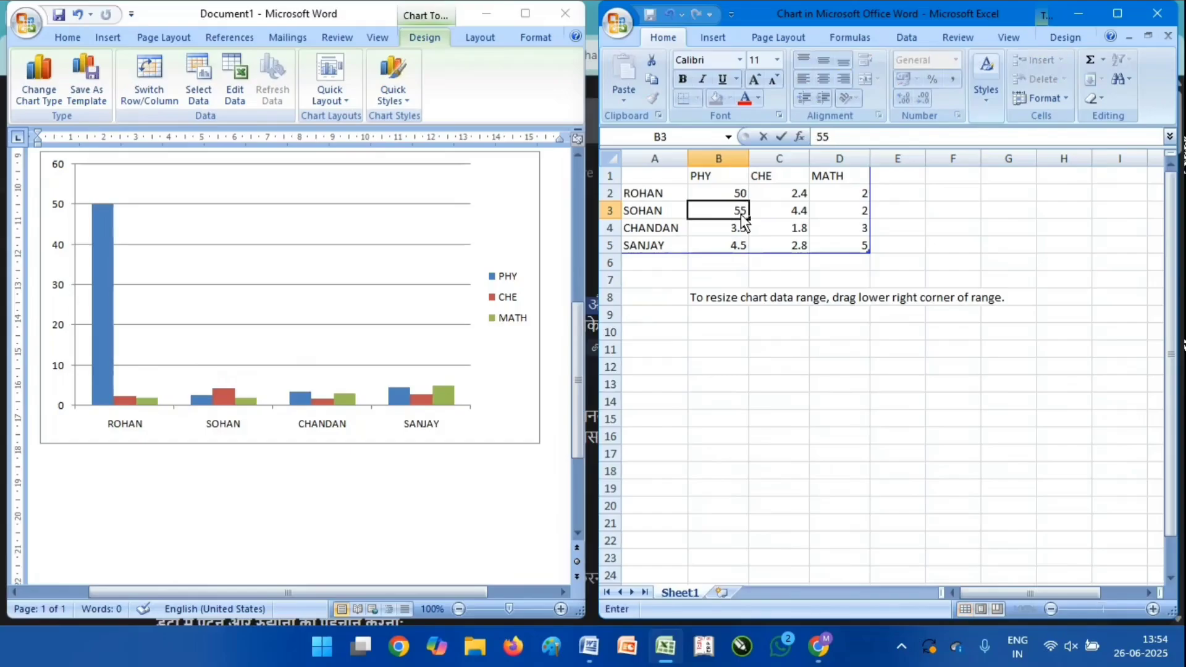
Set the first student's marks to 35 in CHE and 20 in MATH
click(792, 195)
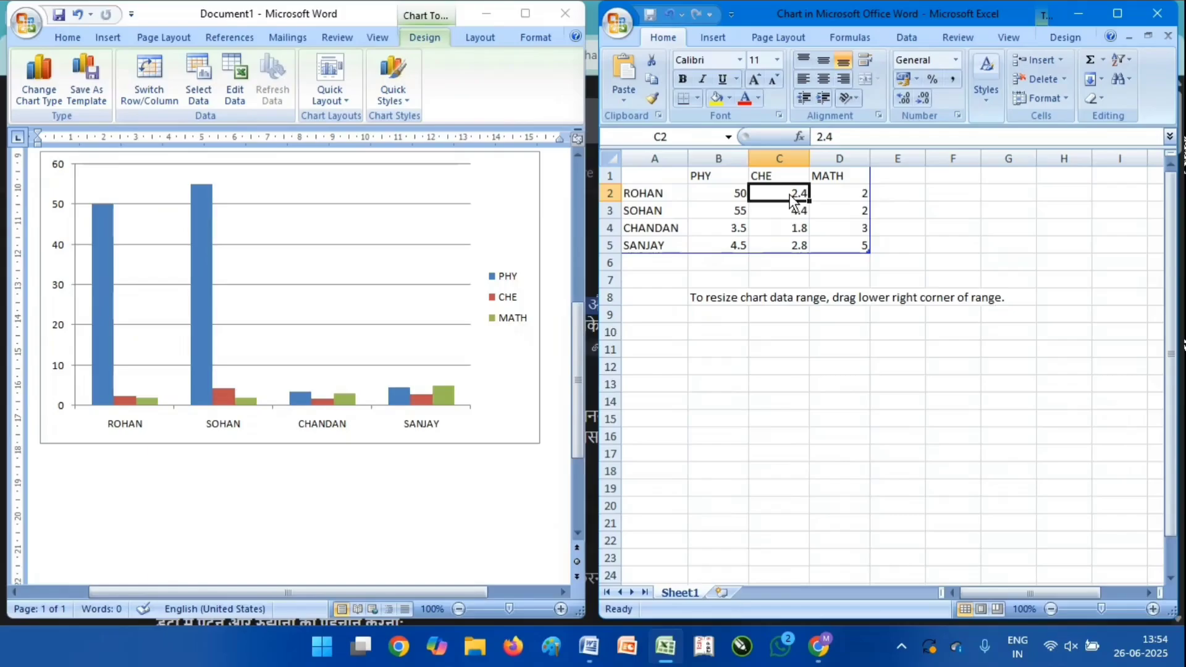
text(35)
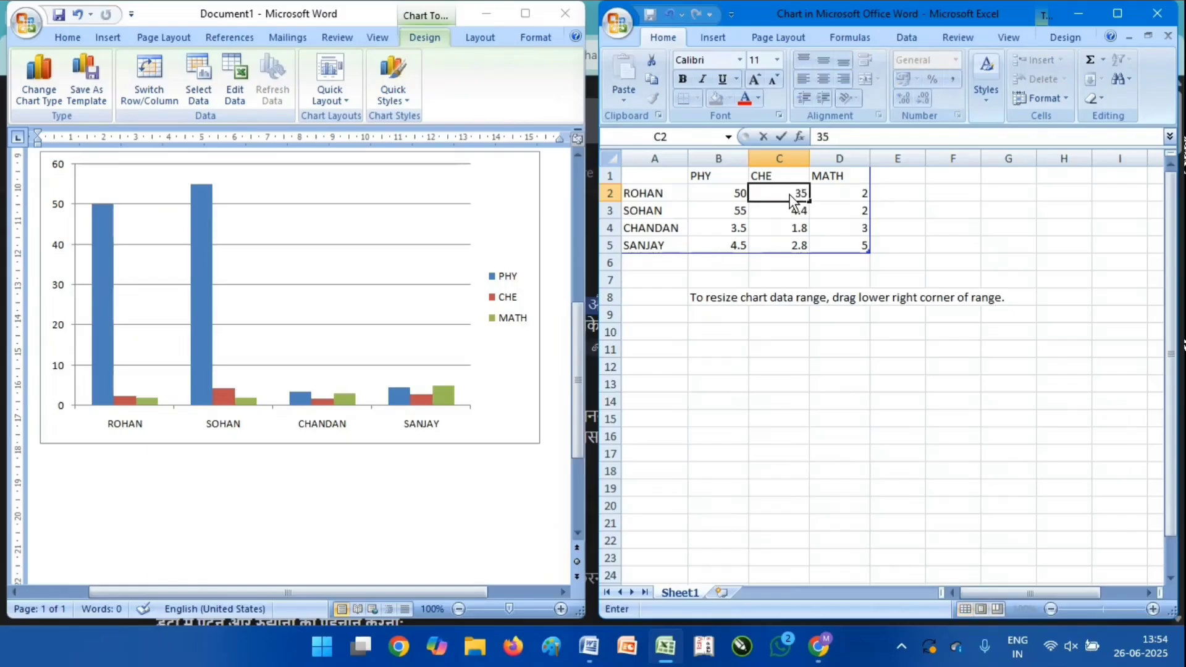
key(Return)
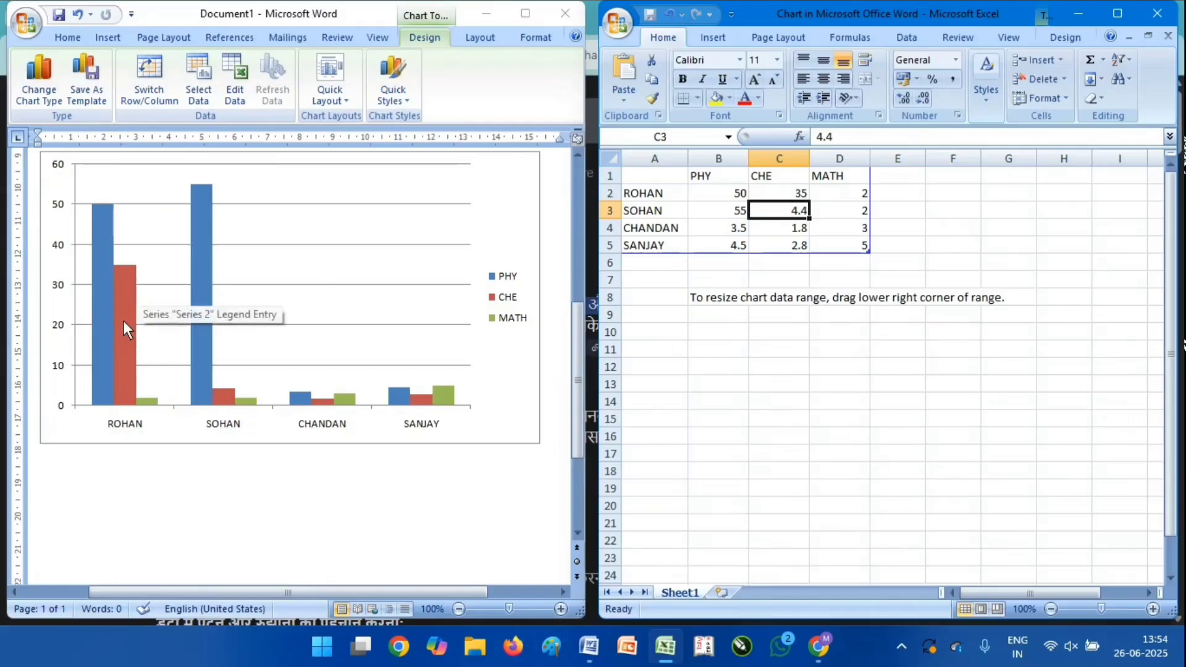
click(849, 192)
text(20)
key(Return)
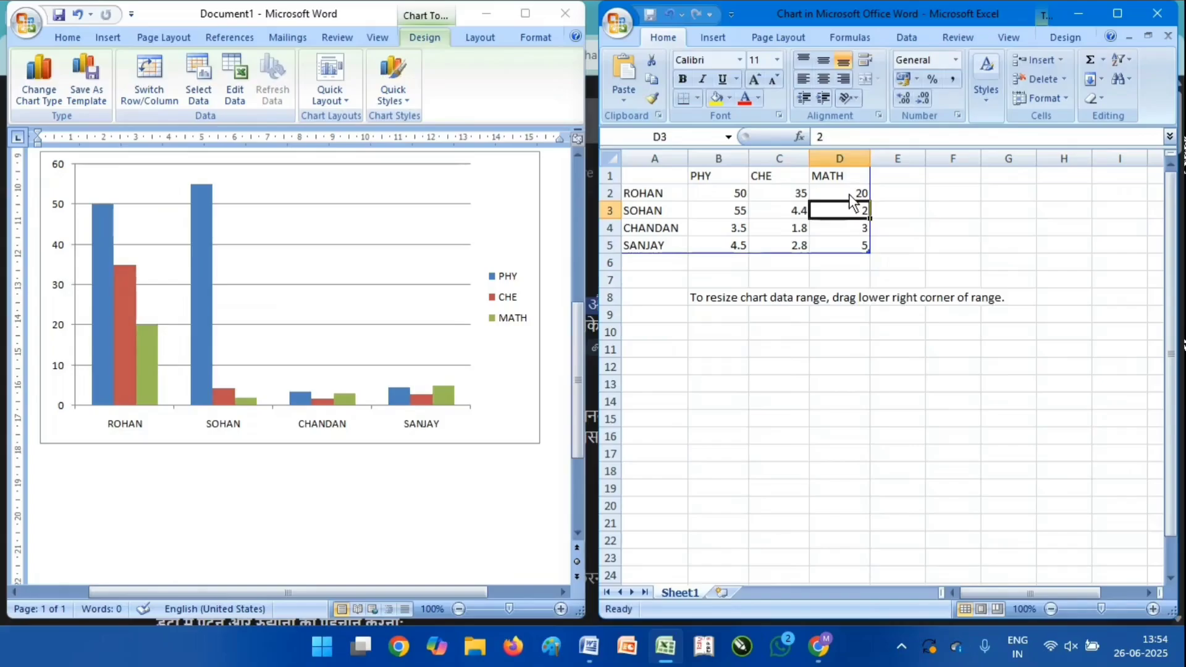
Set the second student's marks to 40 in CHE and 21 in MATH
click(784, 215)
text(40)
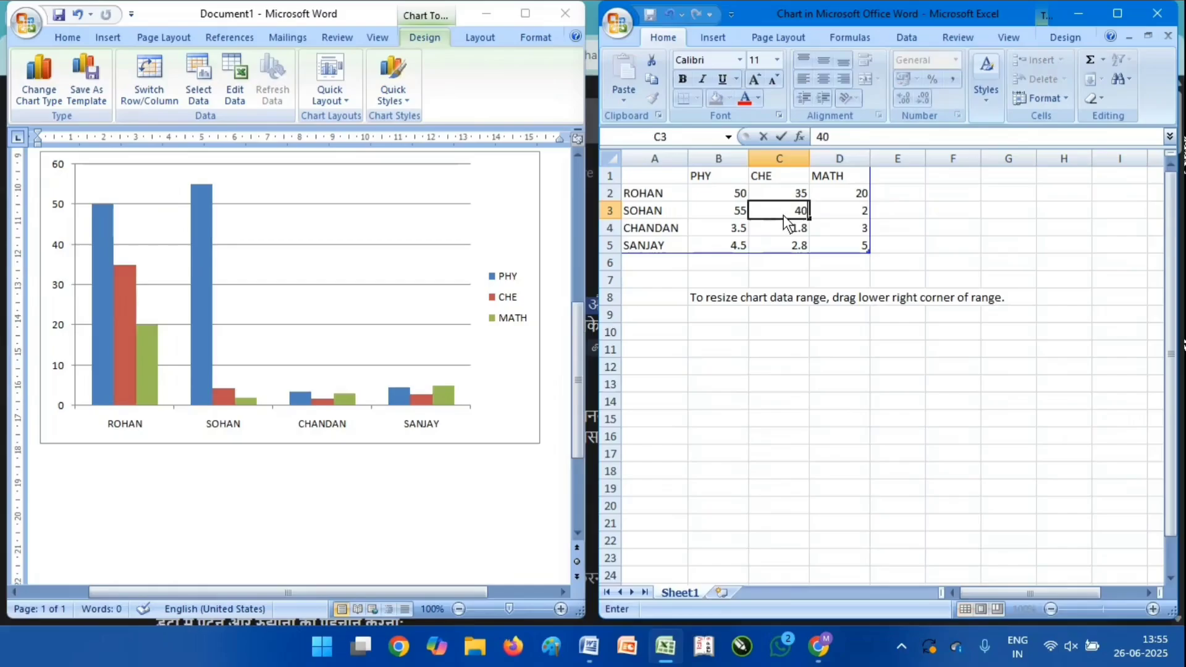
key(Return)
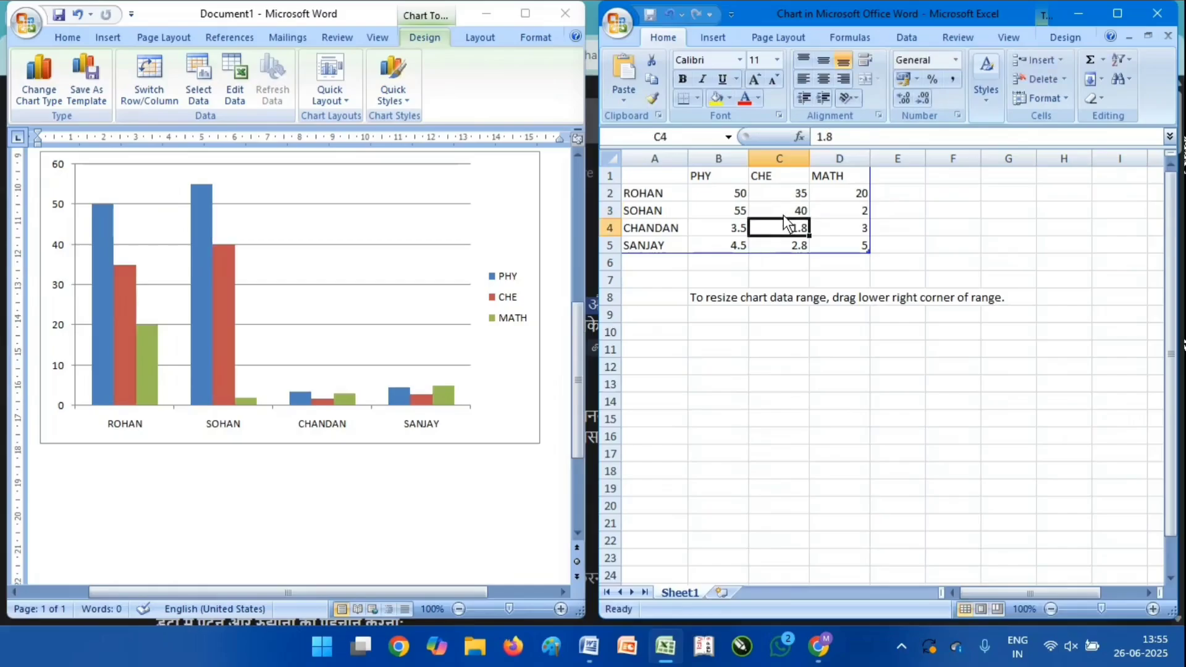
click(861, 210)
text(21)
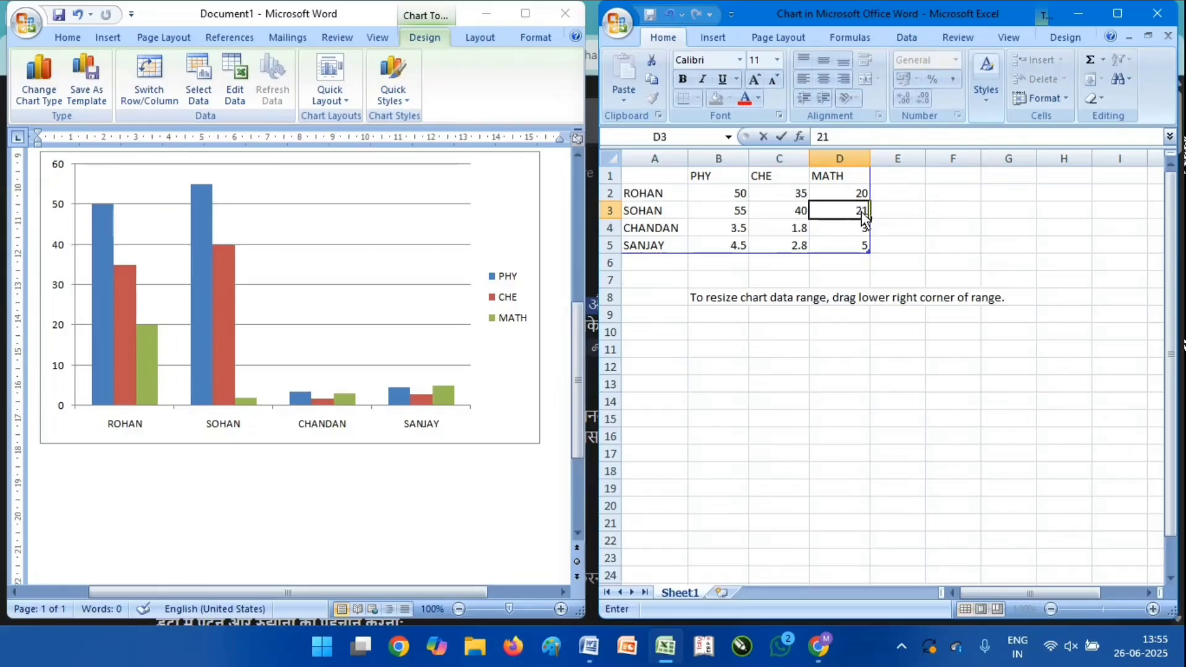
key(Return)
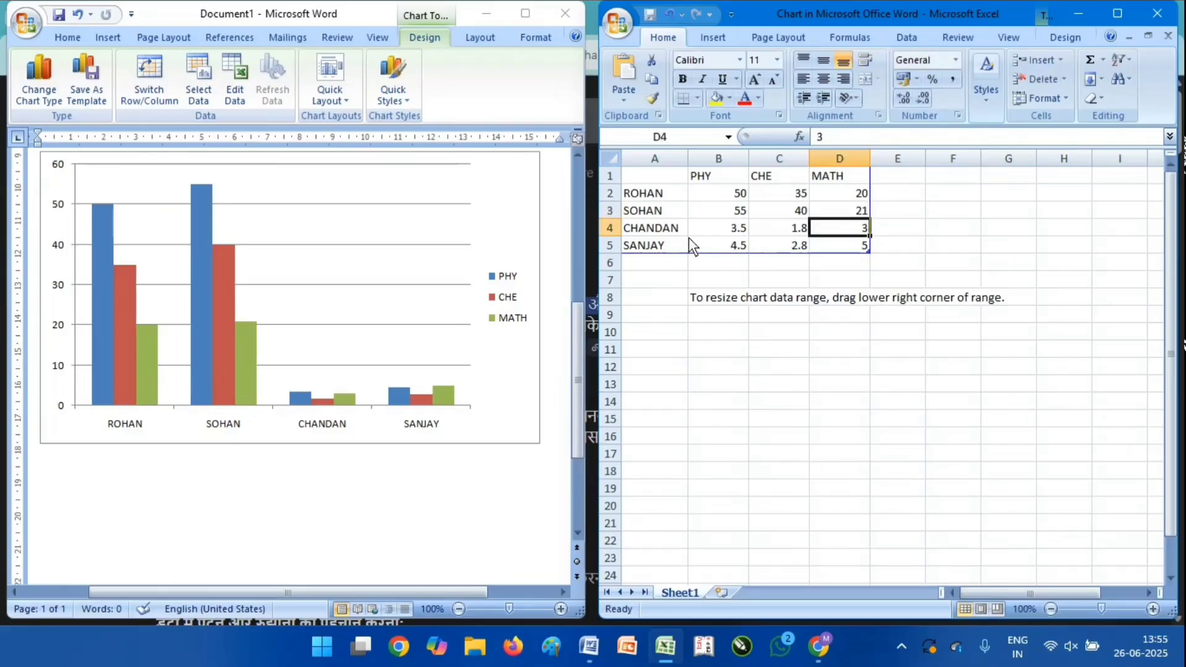
Set the fourth student's marks to 24 in PHY, 45 in CHE and 55 in MATH
click(724, 247)
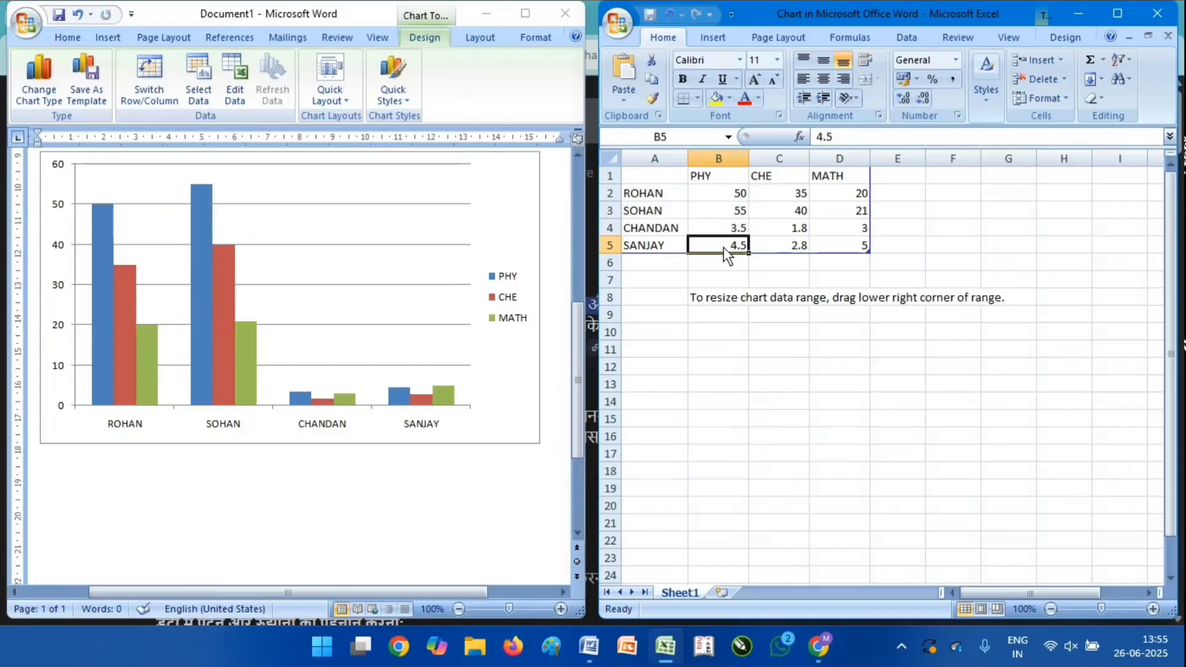
text(24)
key(Return)
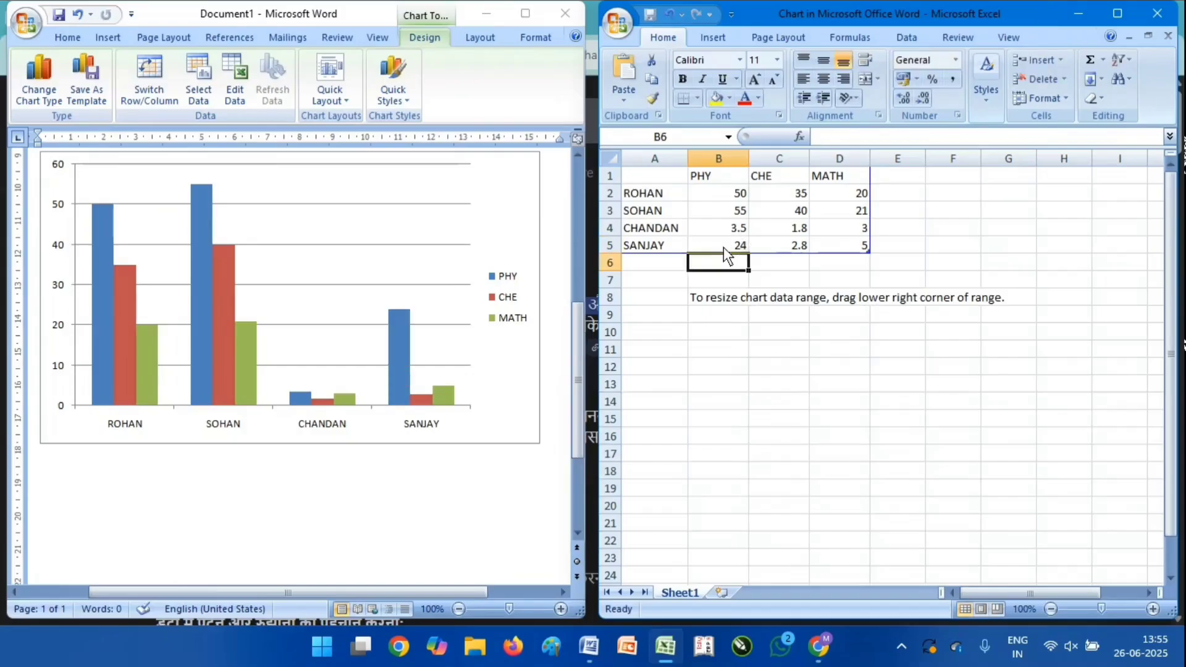
click(786, 245)
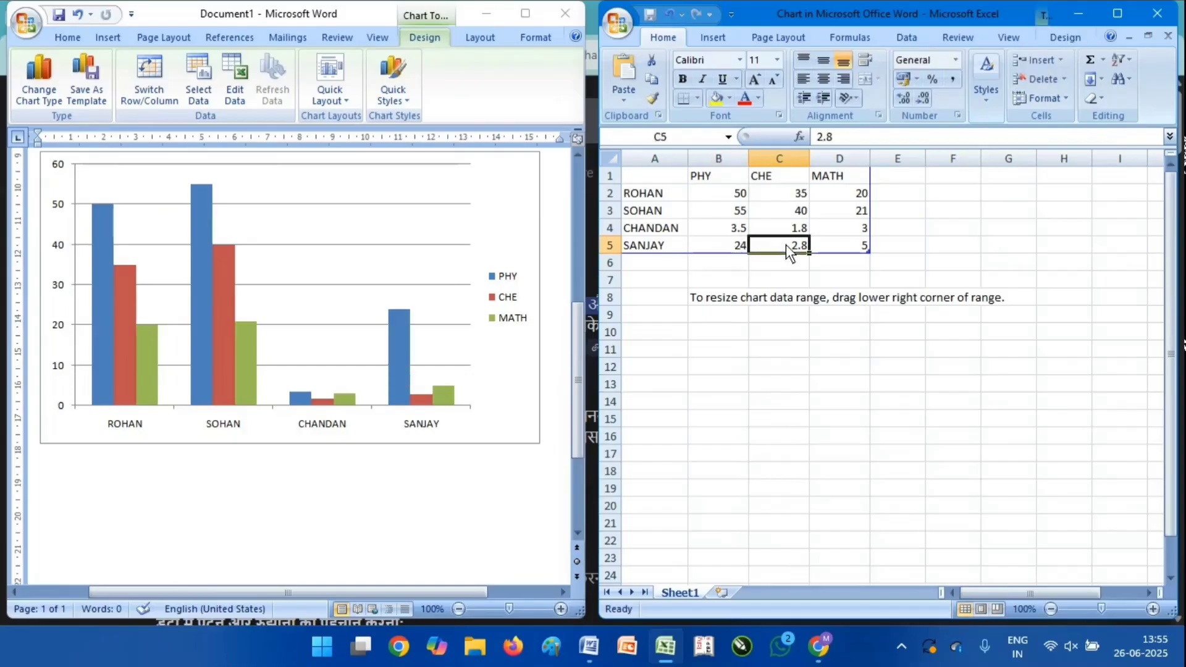
text(45)
key(Return)
click(854, 246)
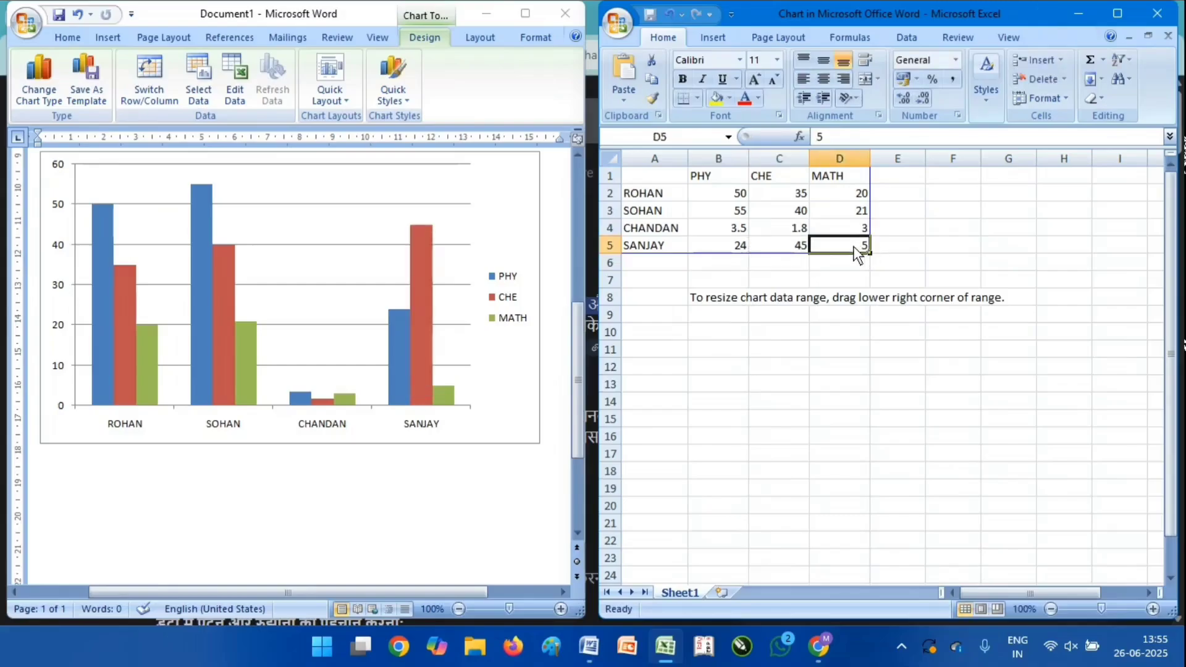
text(55)
key(Return)
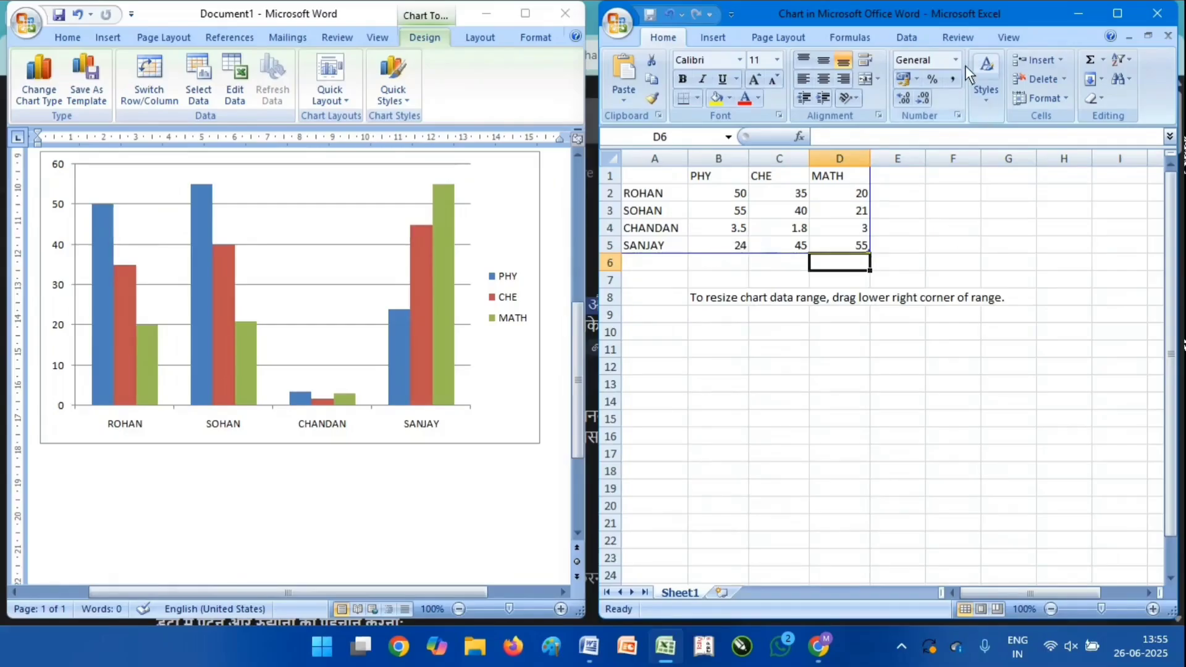
Close the chart's data sheet and deselect the finished chart in the Word document
click(1151, 13)
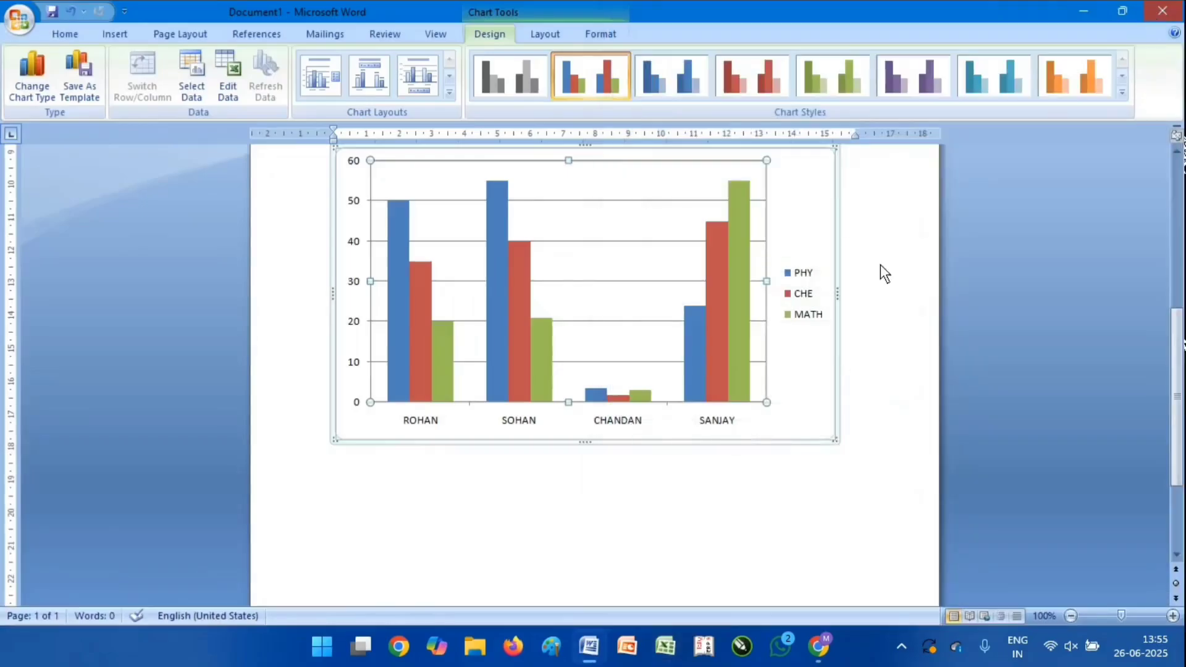
scroll(707, 469, up, 2)
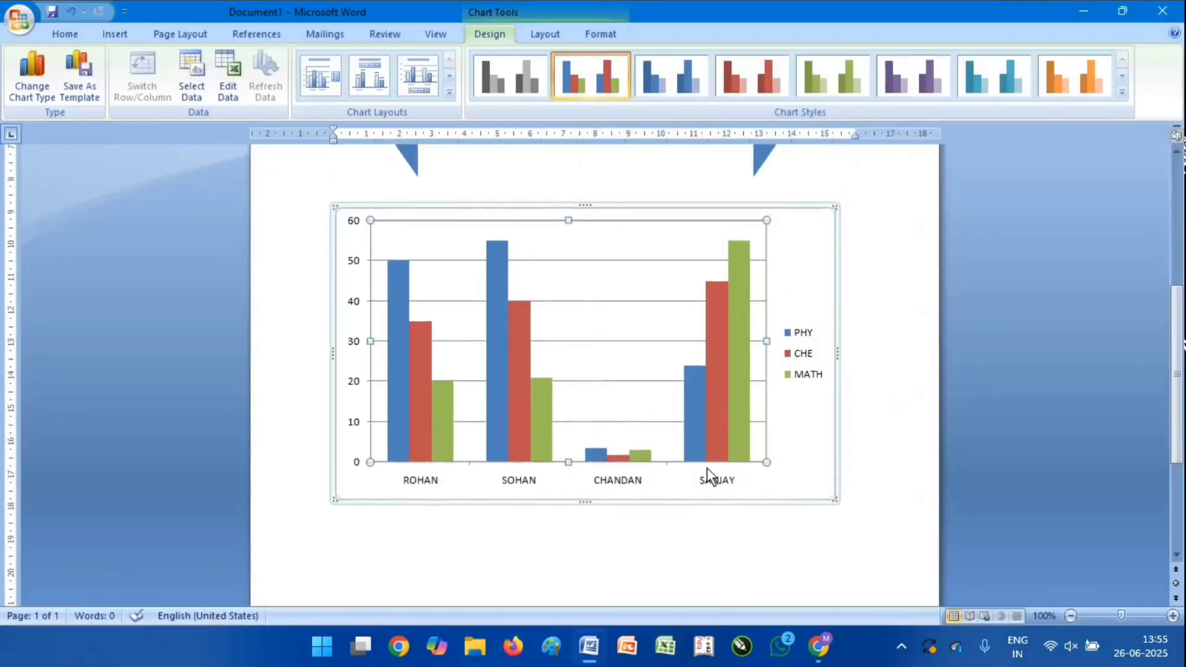
click(906, 430)
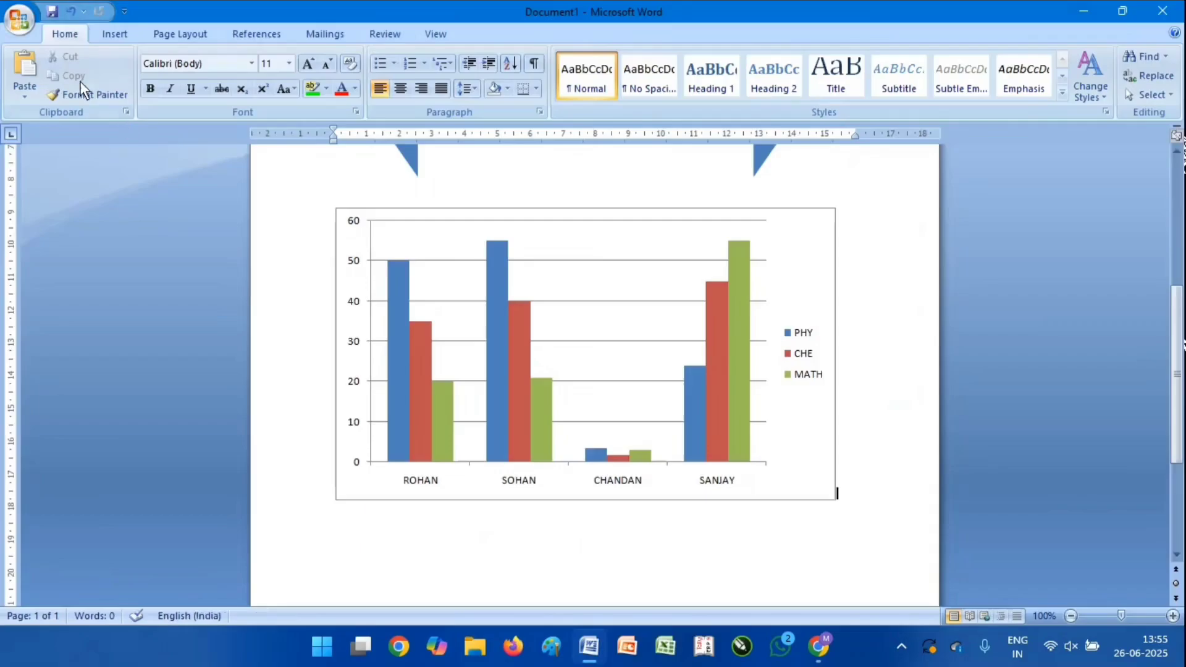
click(113, 32)
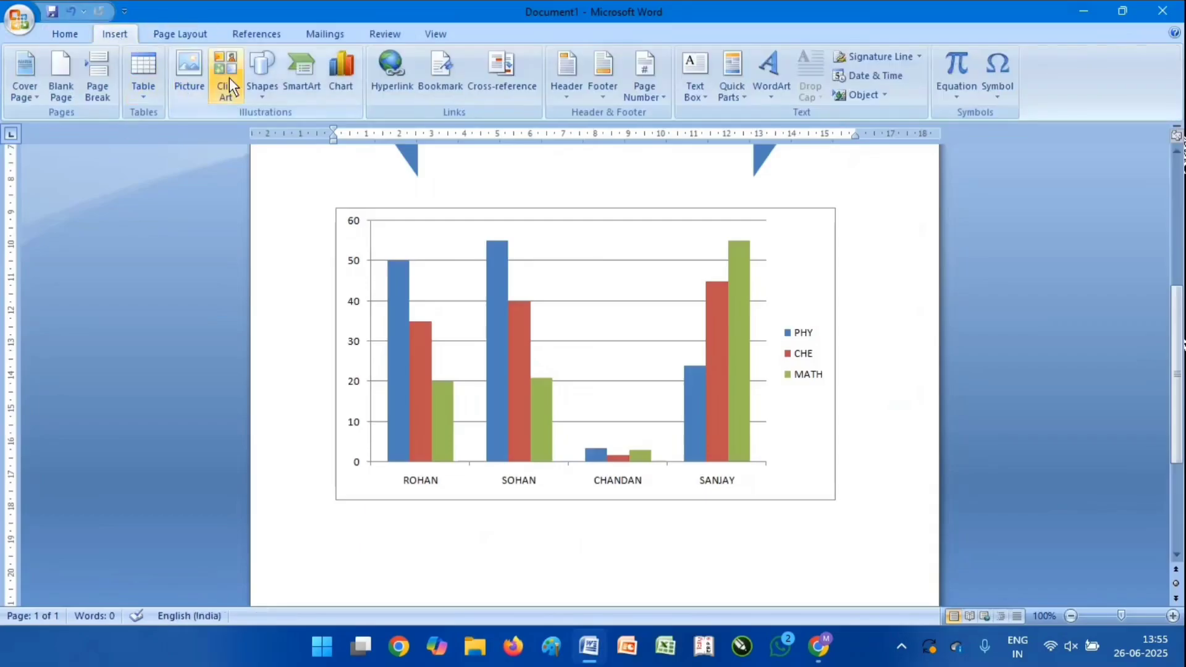